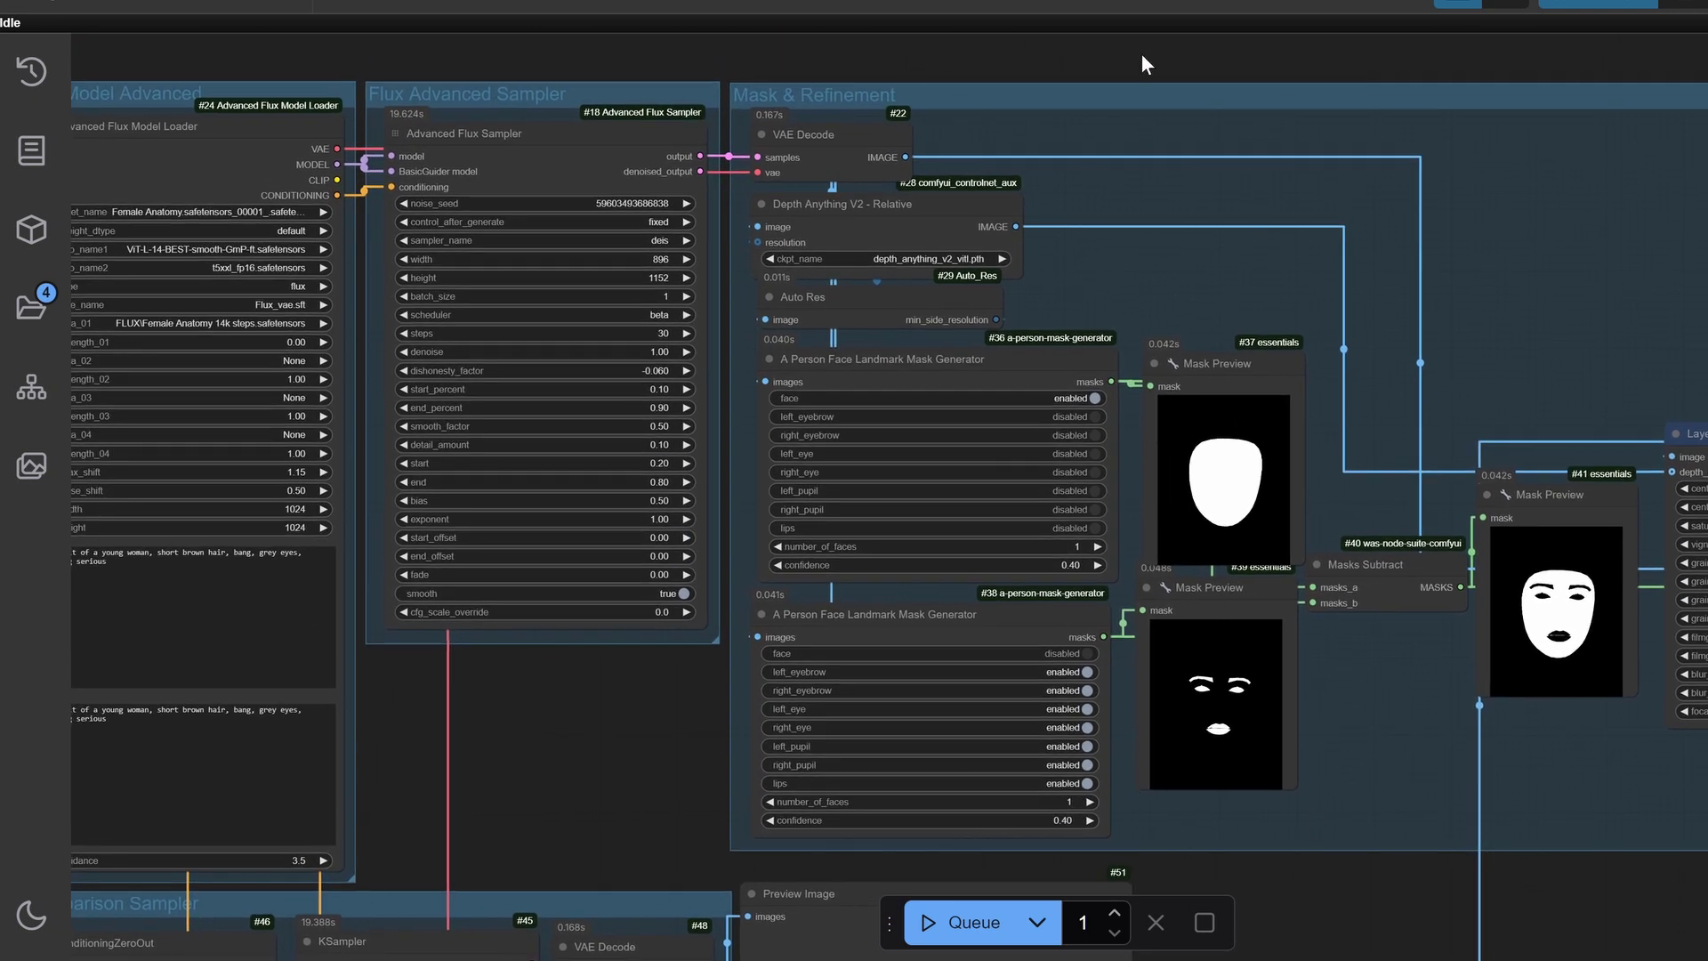
Pan right past the film grain and noise blend nodes until the whole Original vs Noise preview shows
left_click_drag(1142, 57, 713, 46)
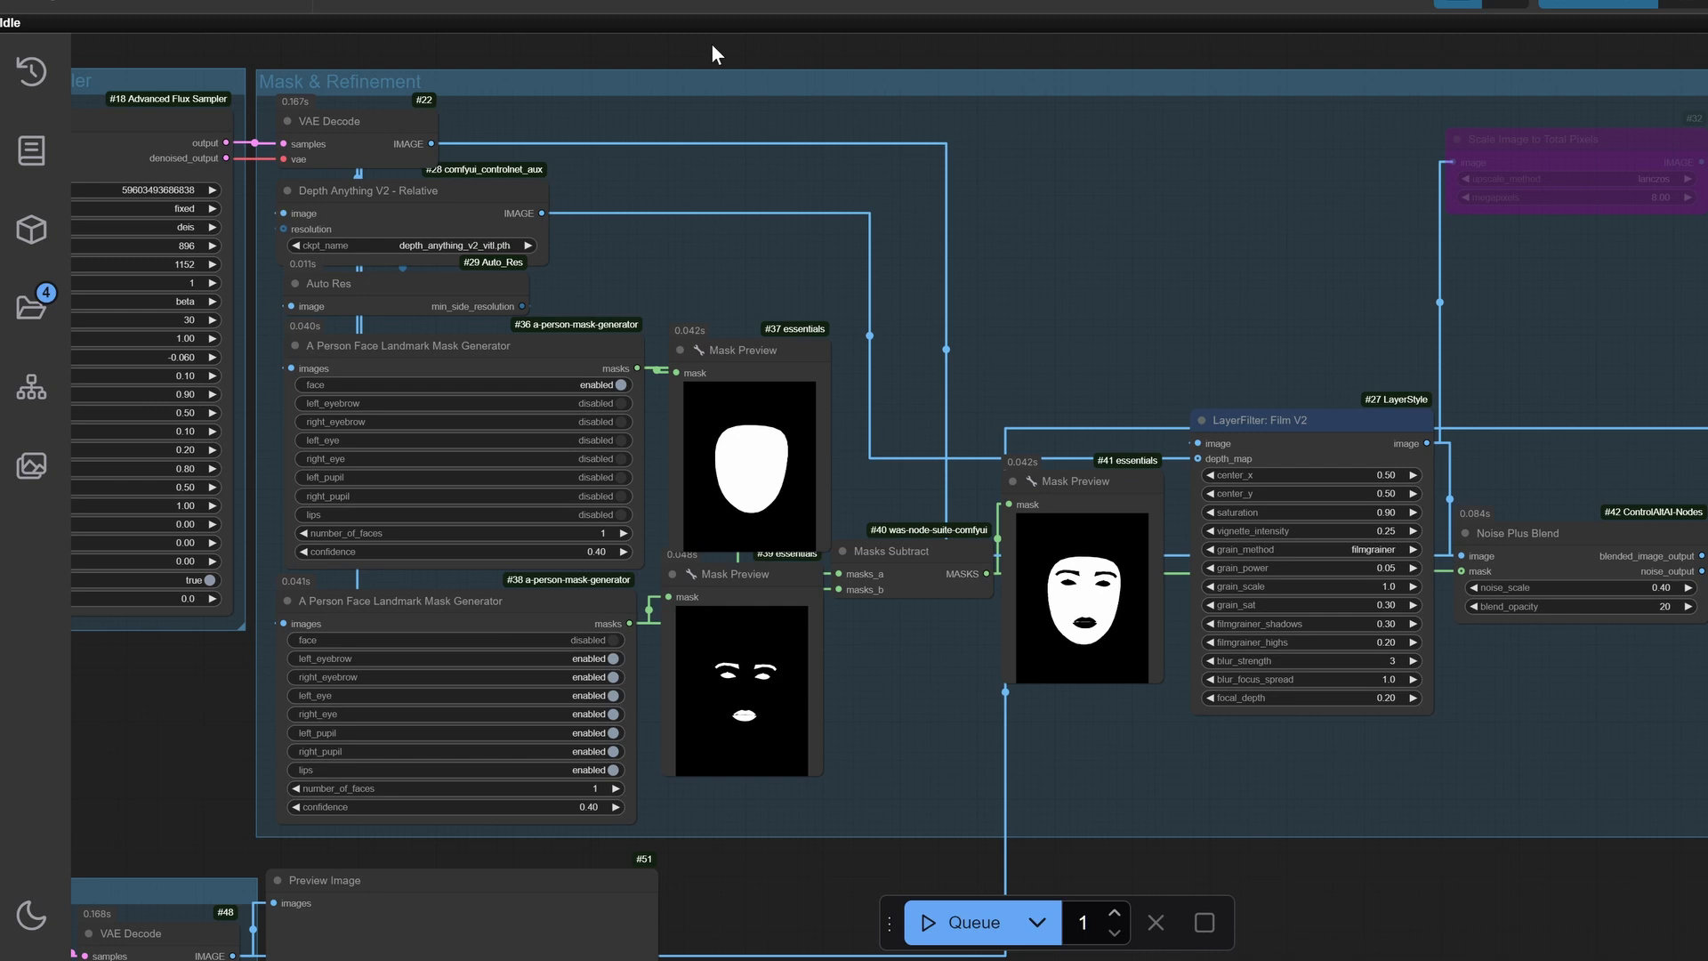
left_click_drag(1563, 260, 768, 187)
left_click_drag(1539, 152, 1064, 134)
scroll(1288, 505, "up", 9)
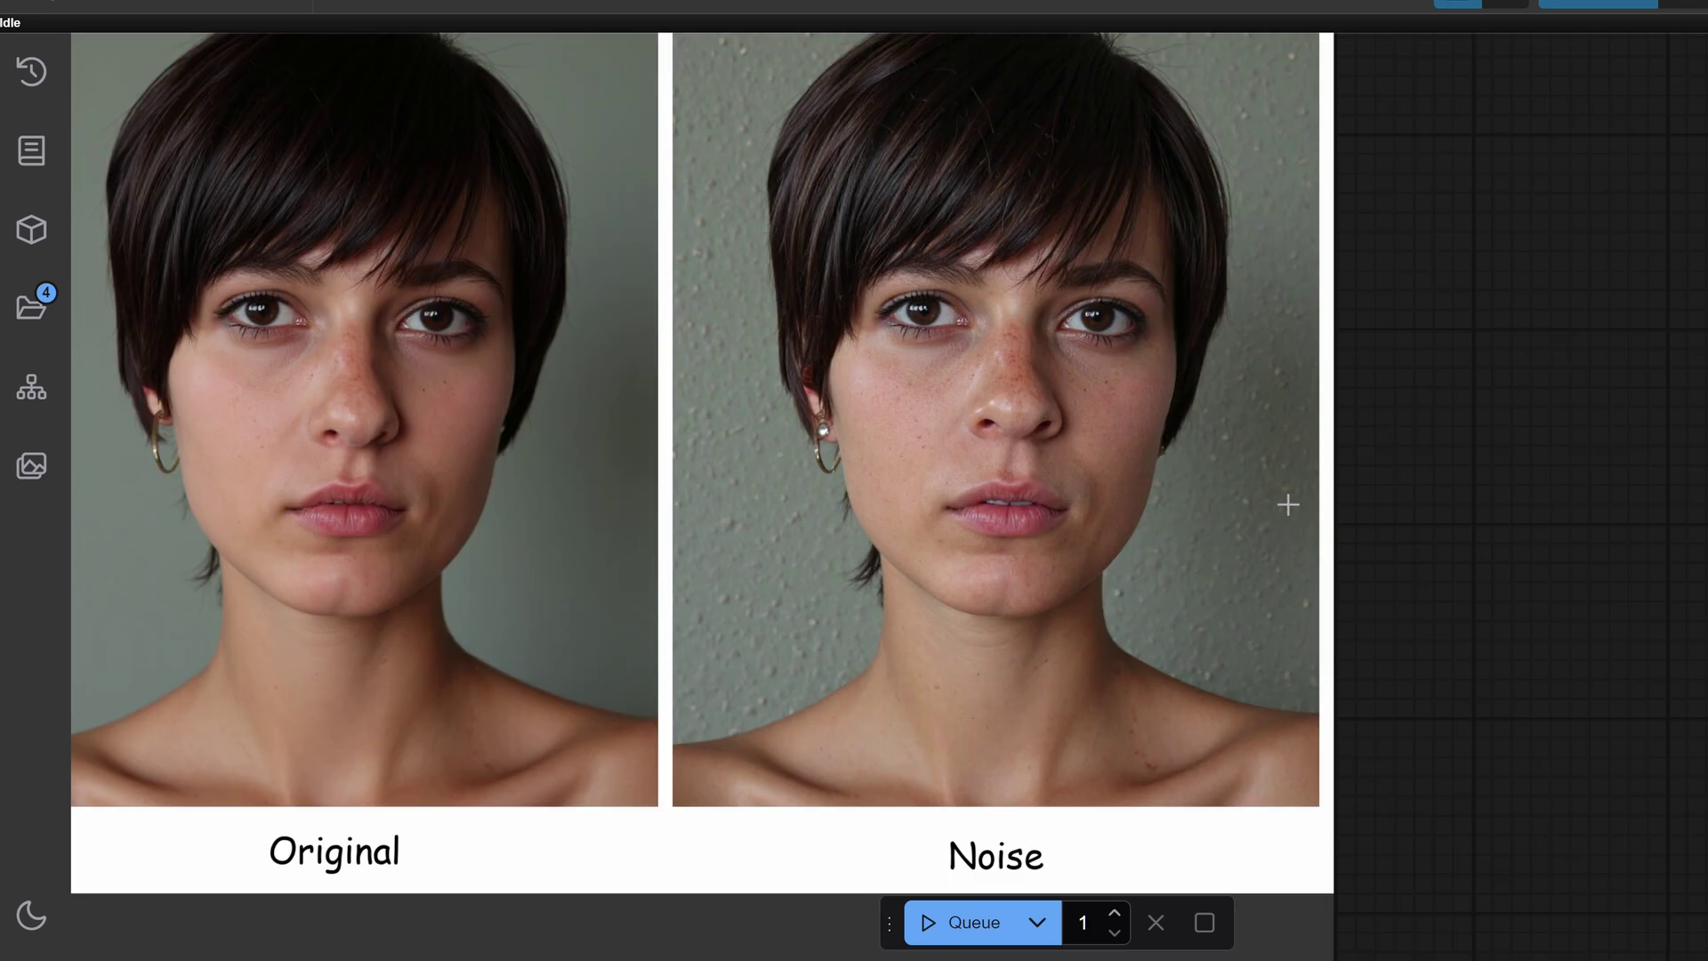
left_click_drag(1429, 371, 1668, 394)
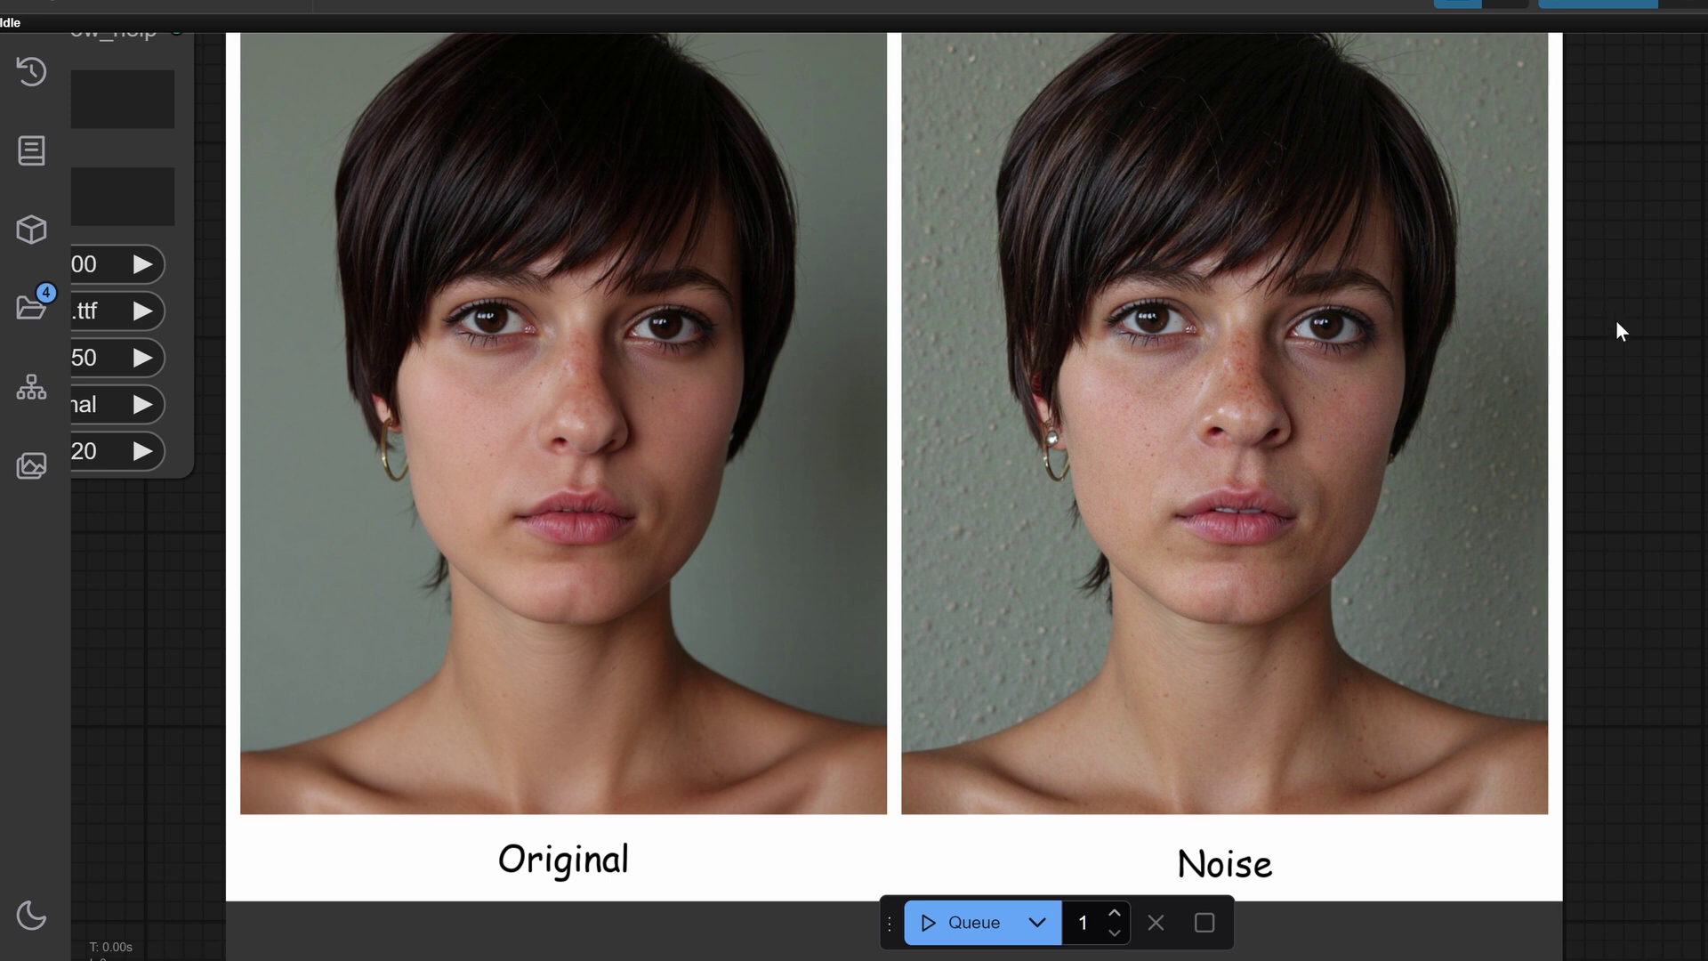
left_click_drag(1617, 330, 1686, 379)
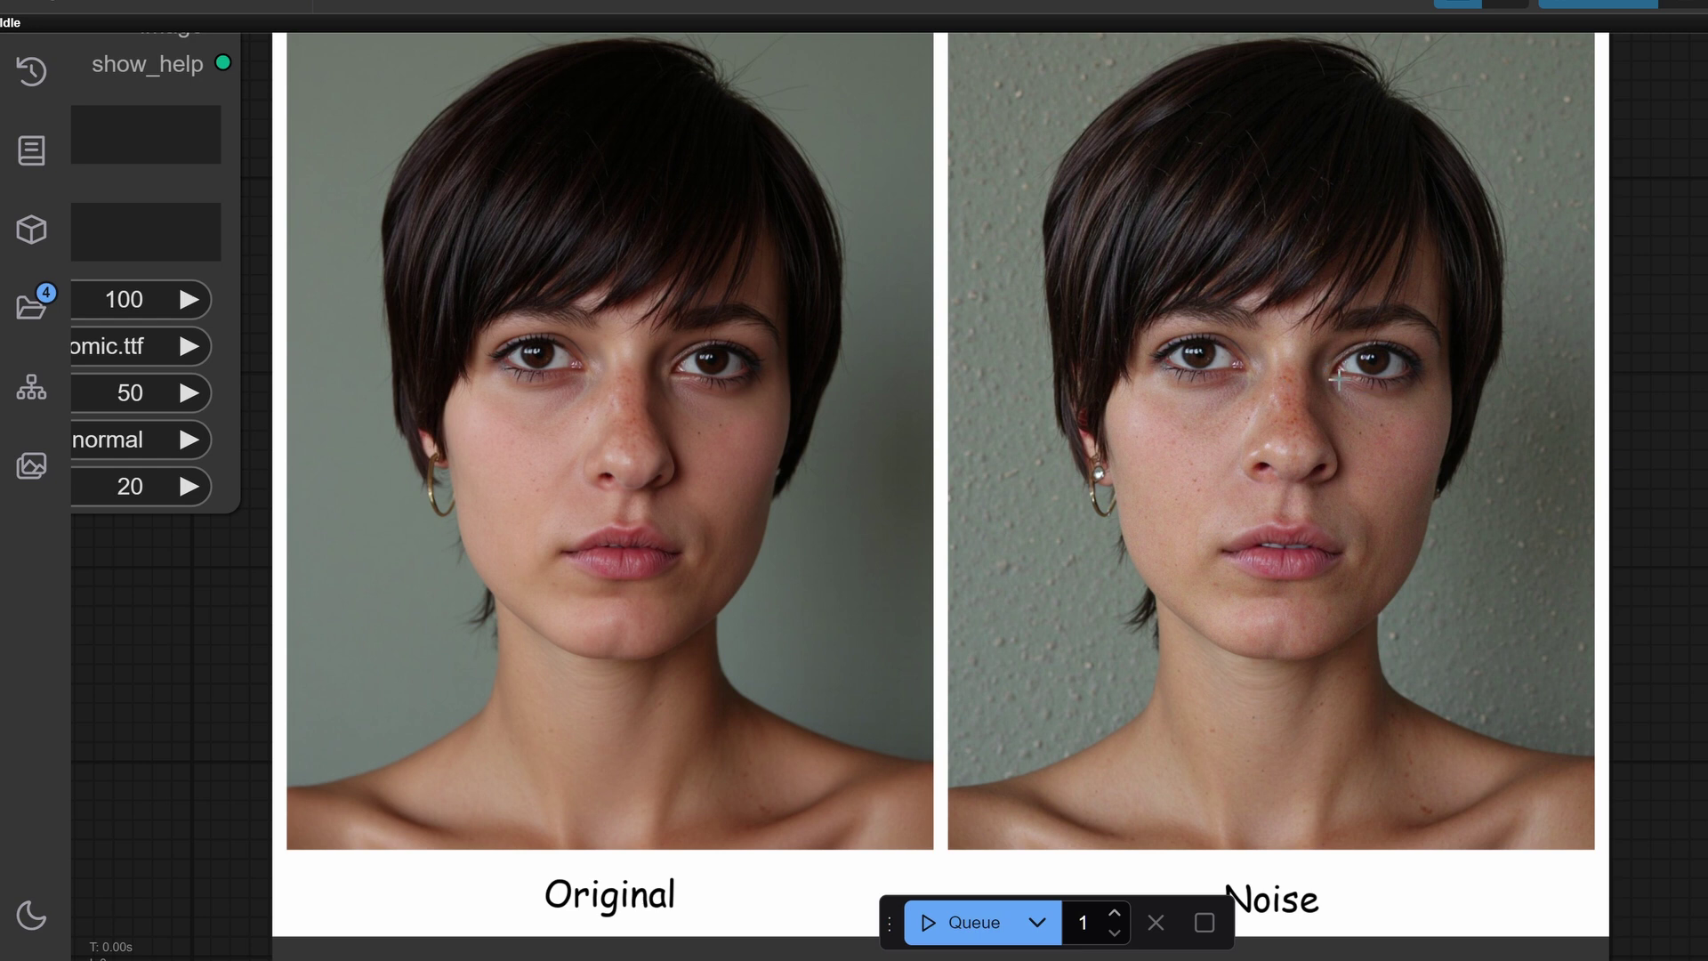
scroll(1334, 378, "up", 3)
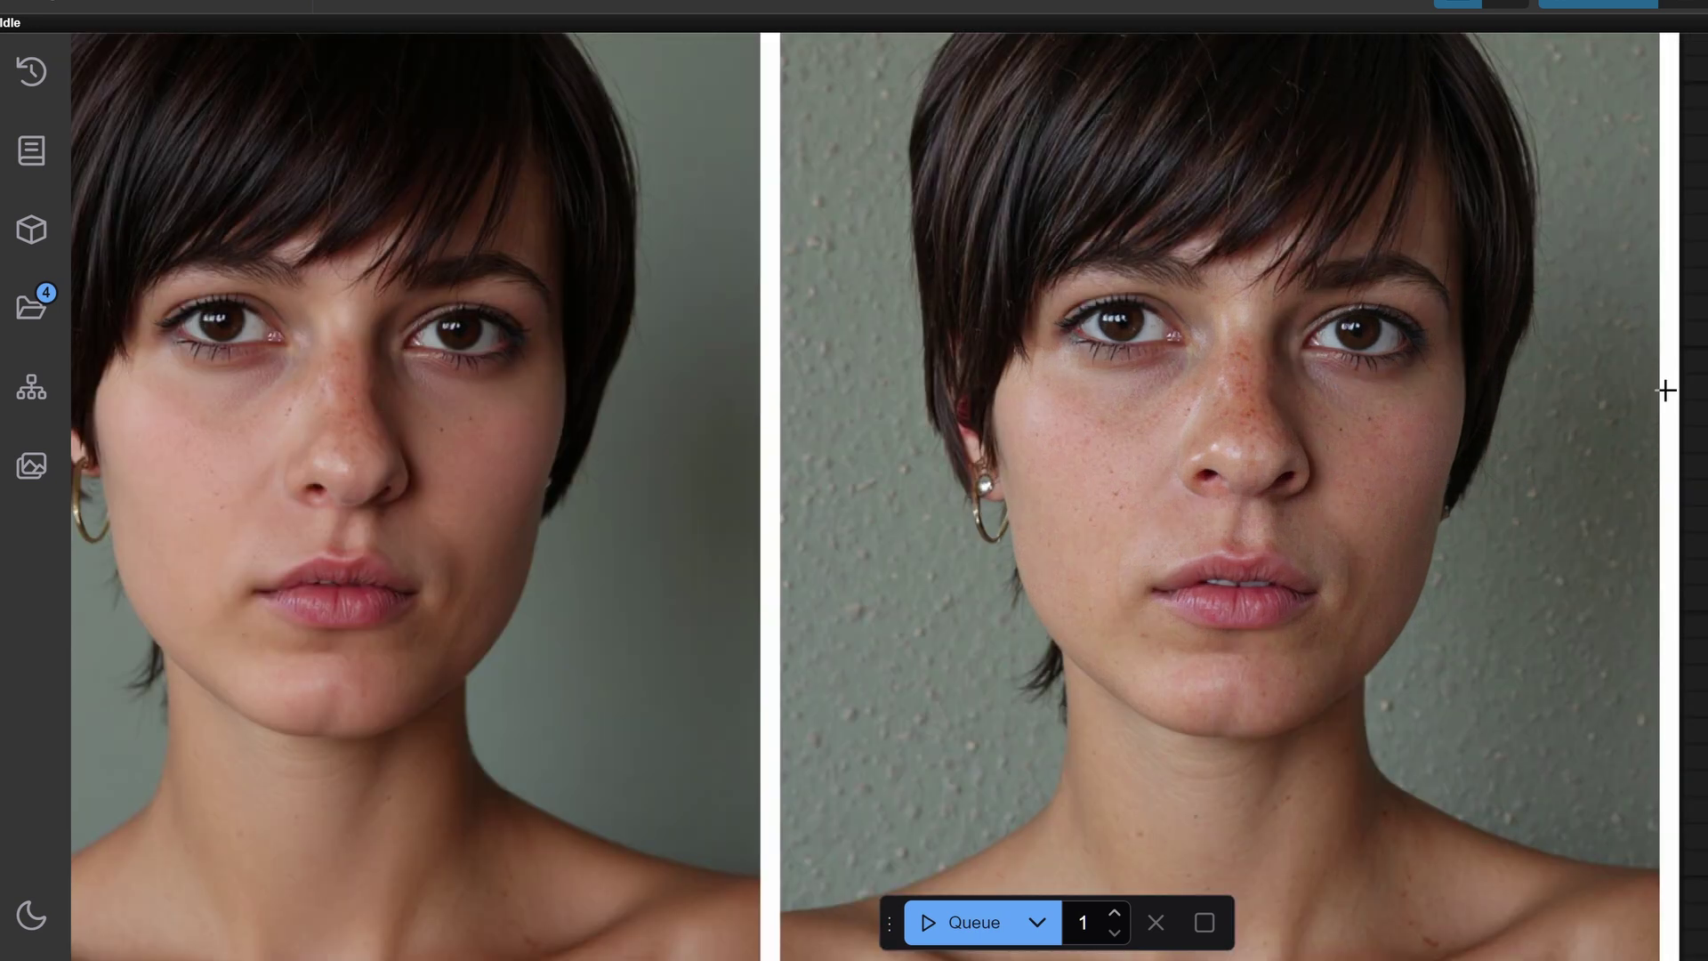
left_click_drag(1601, 383, 1700, 387)
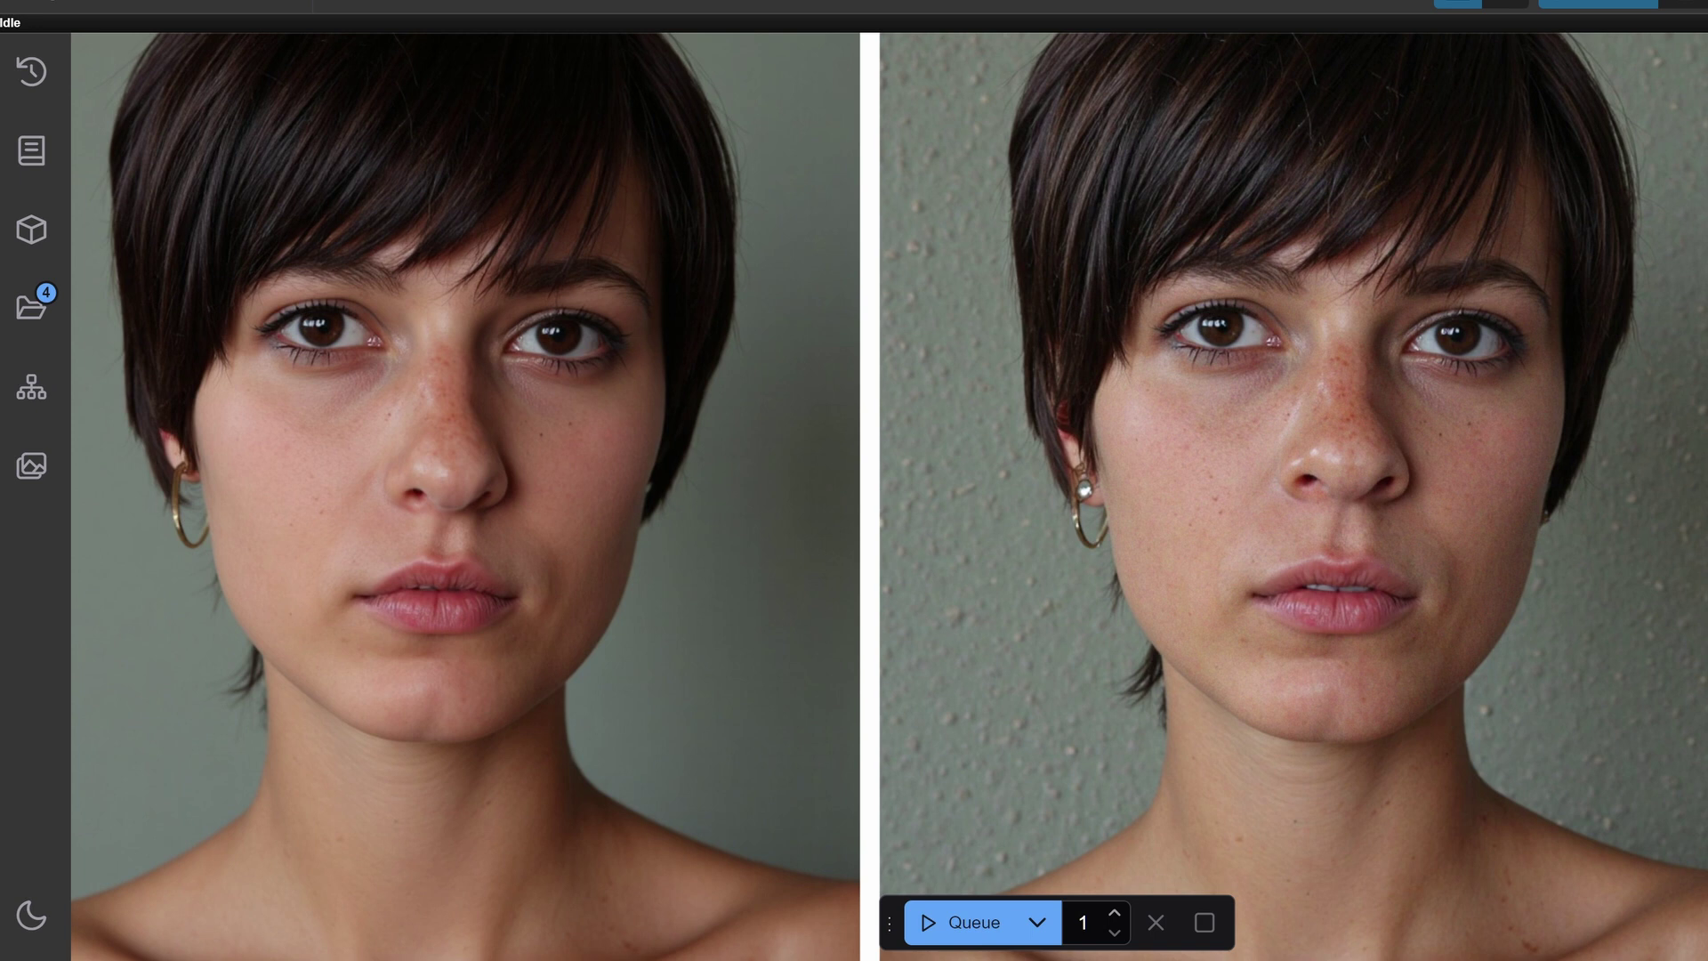
scroll(1297, 527, "up", 3)
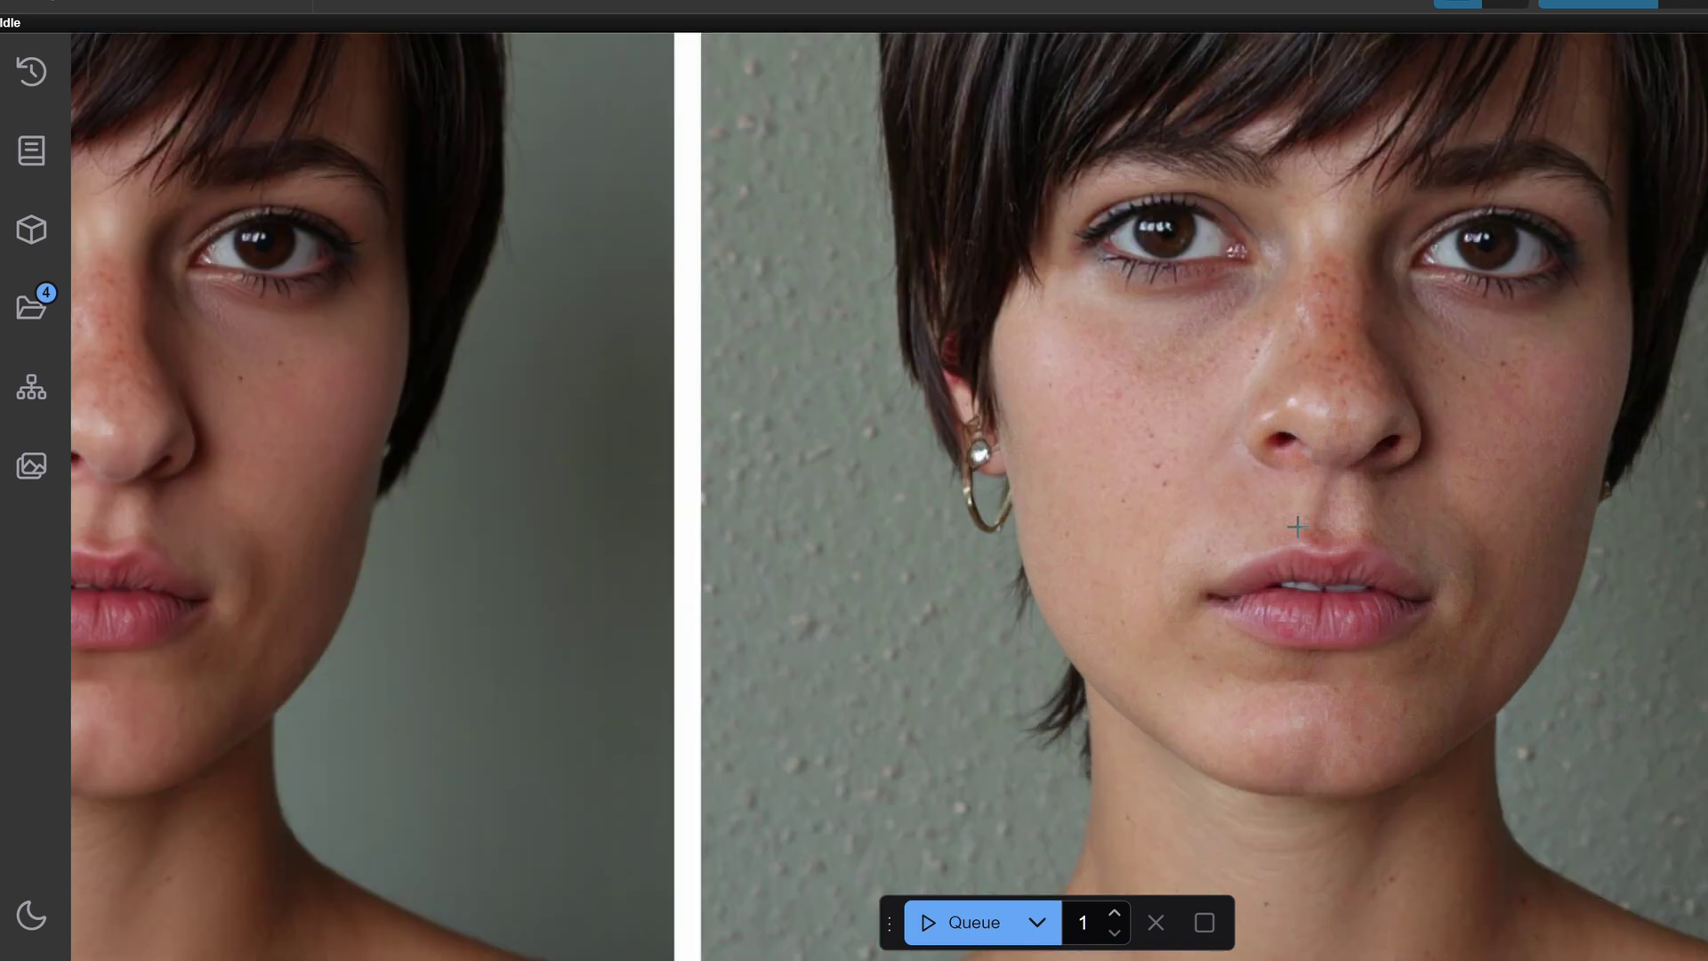
left_click_drag(1051, 400, 1114, 485)
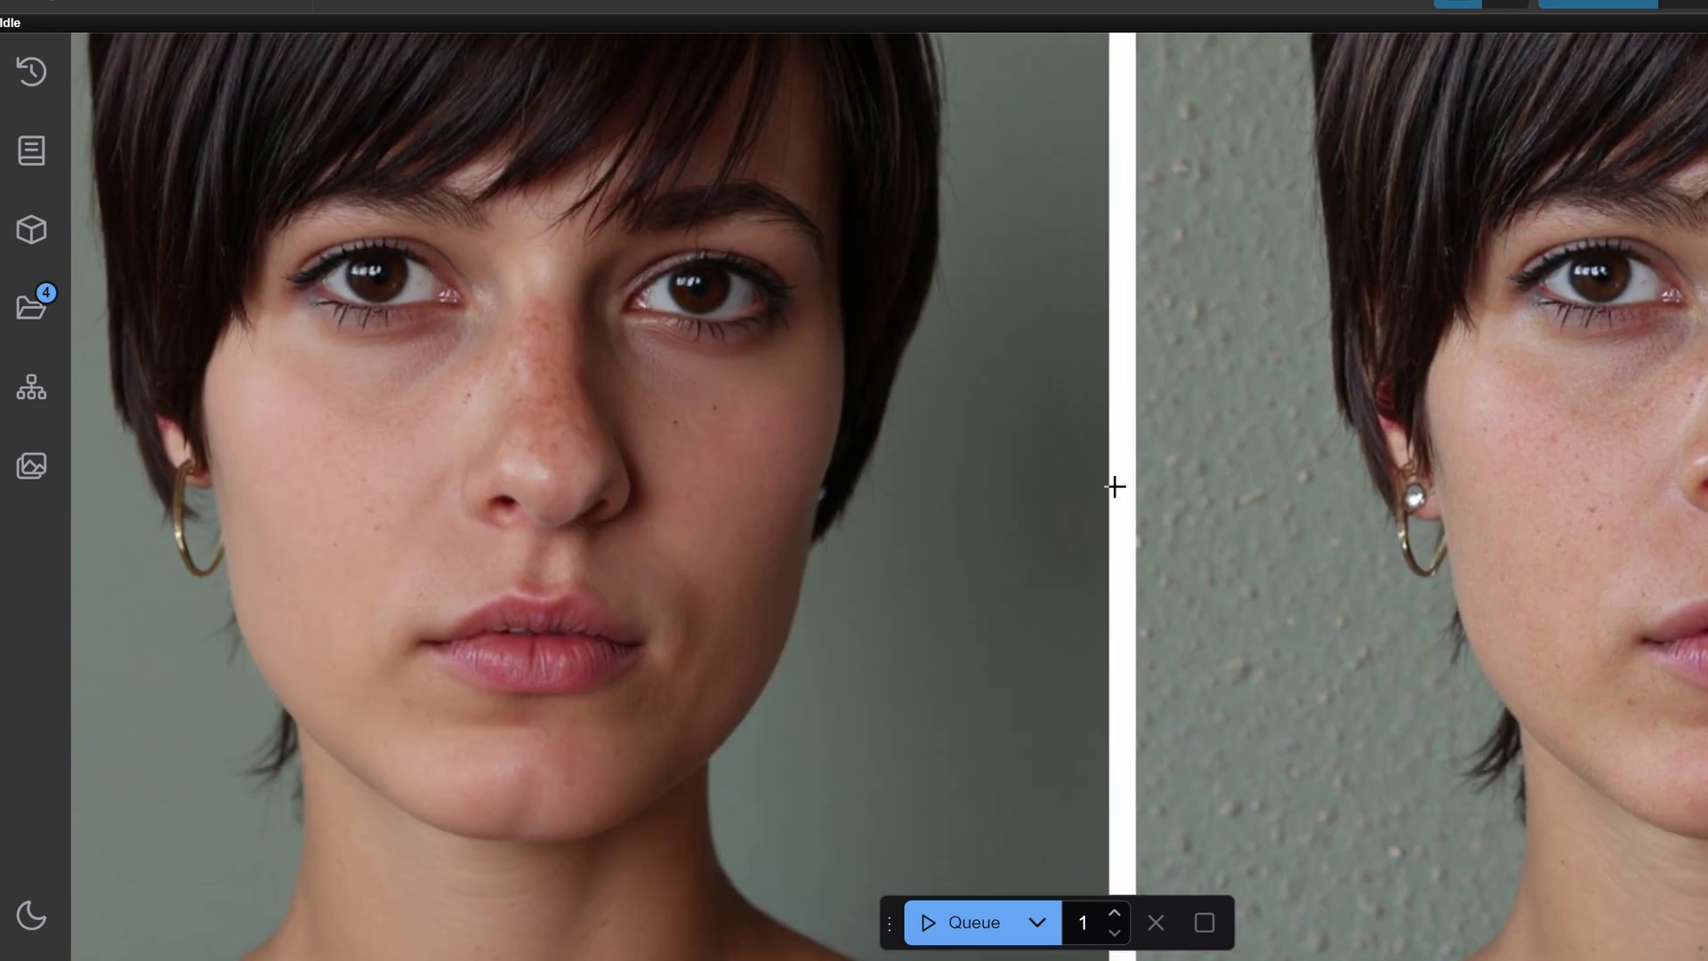
left_click_drag(1379, 425, 827, 425)
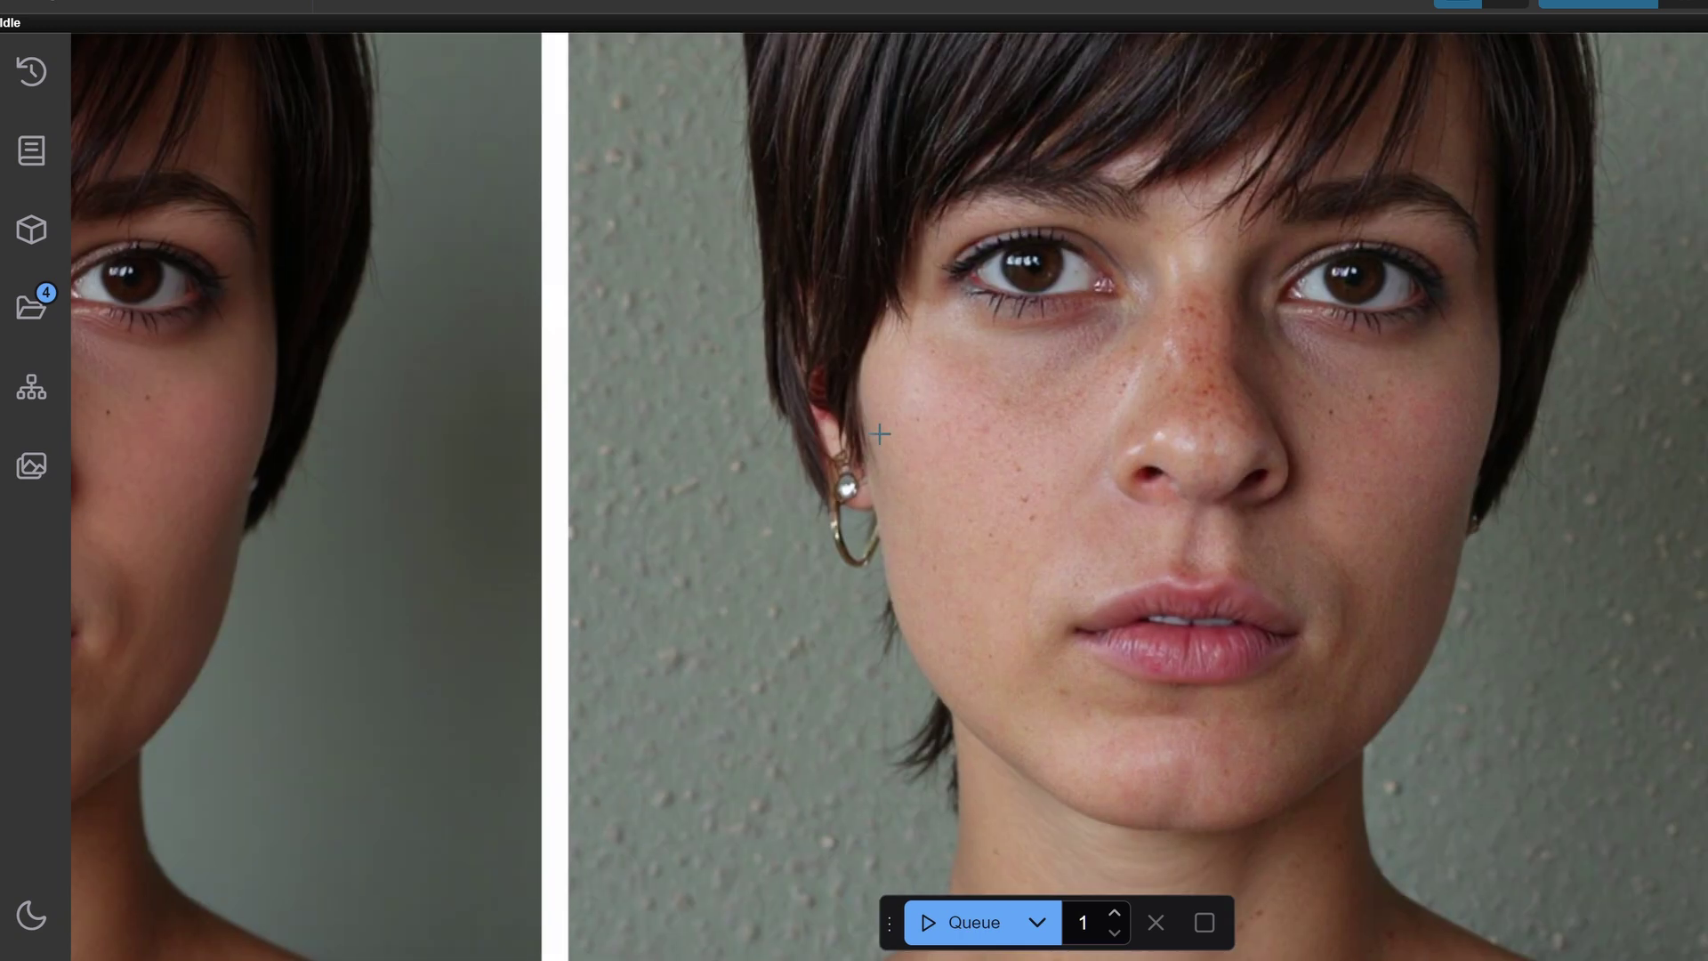
left_click_drag(953, 431, 1498, 441)
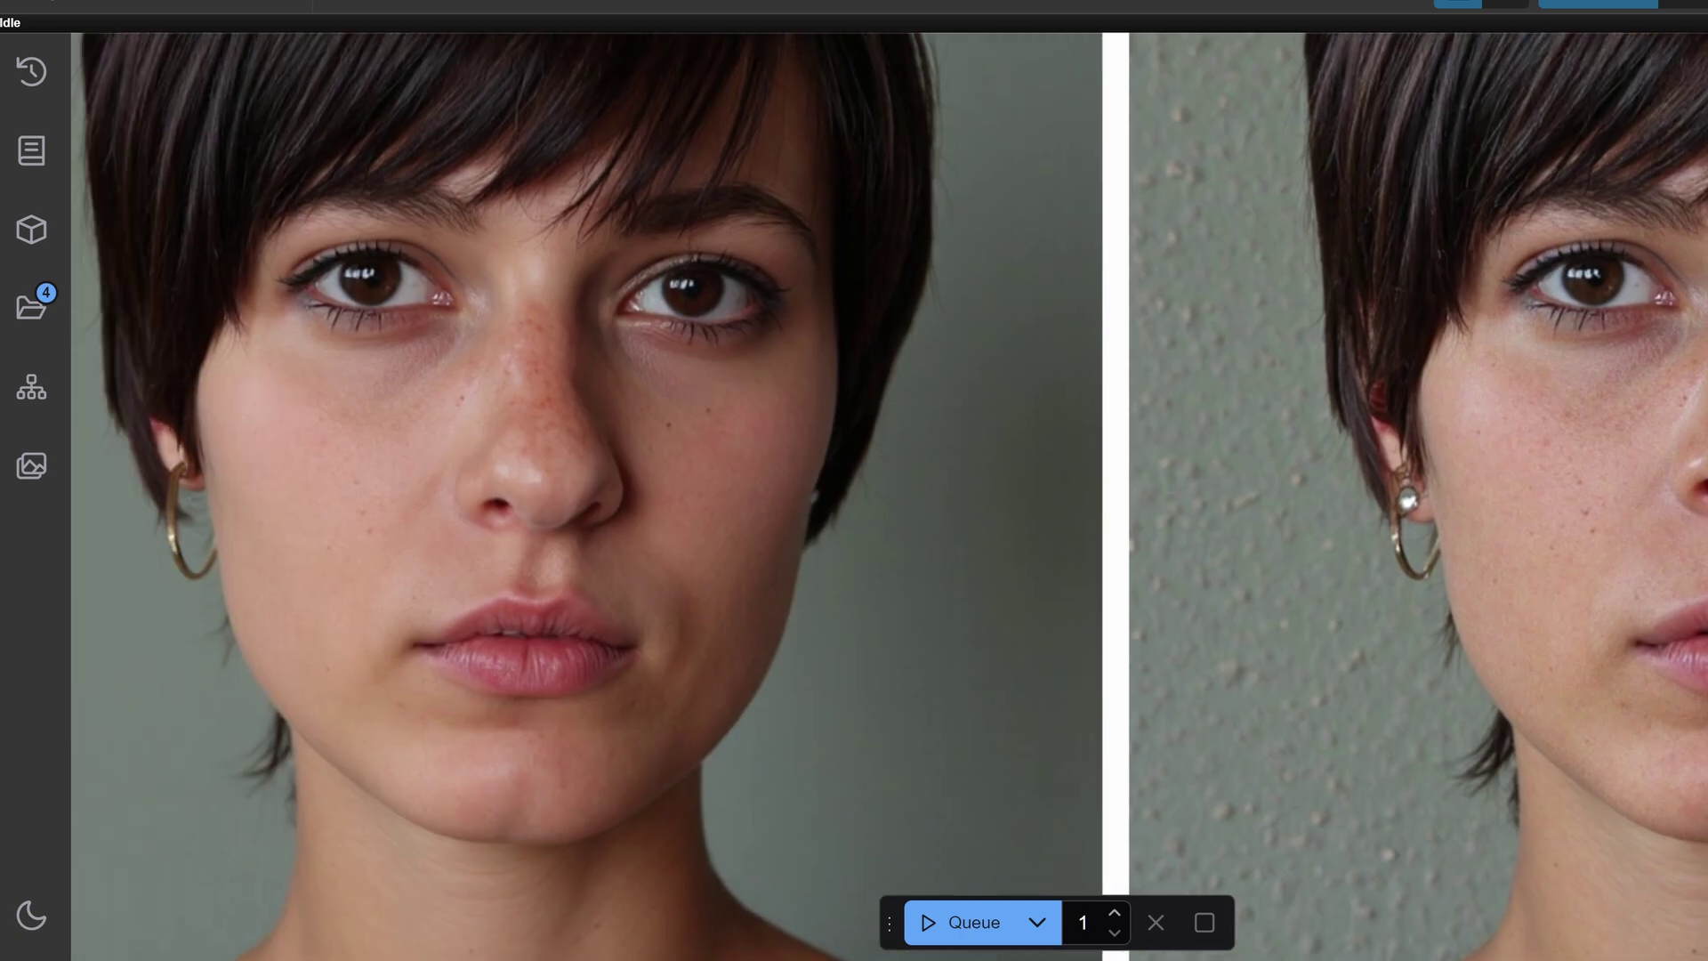
scroll(1002, 531, "down", 10)
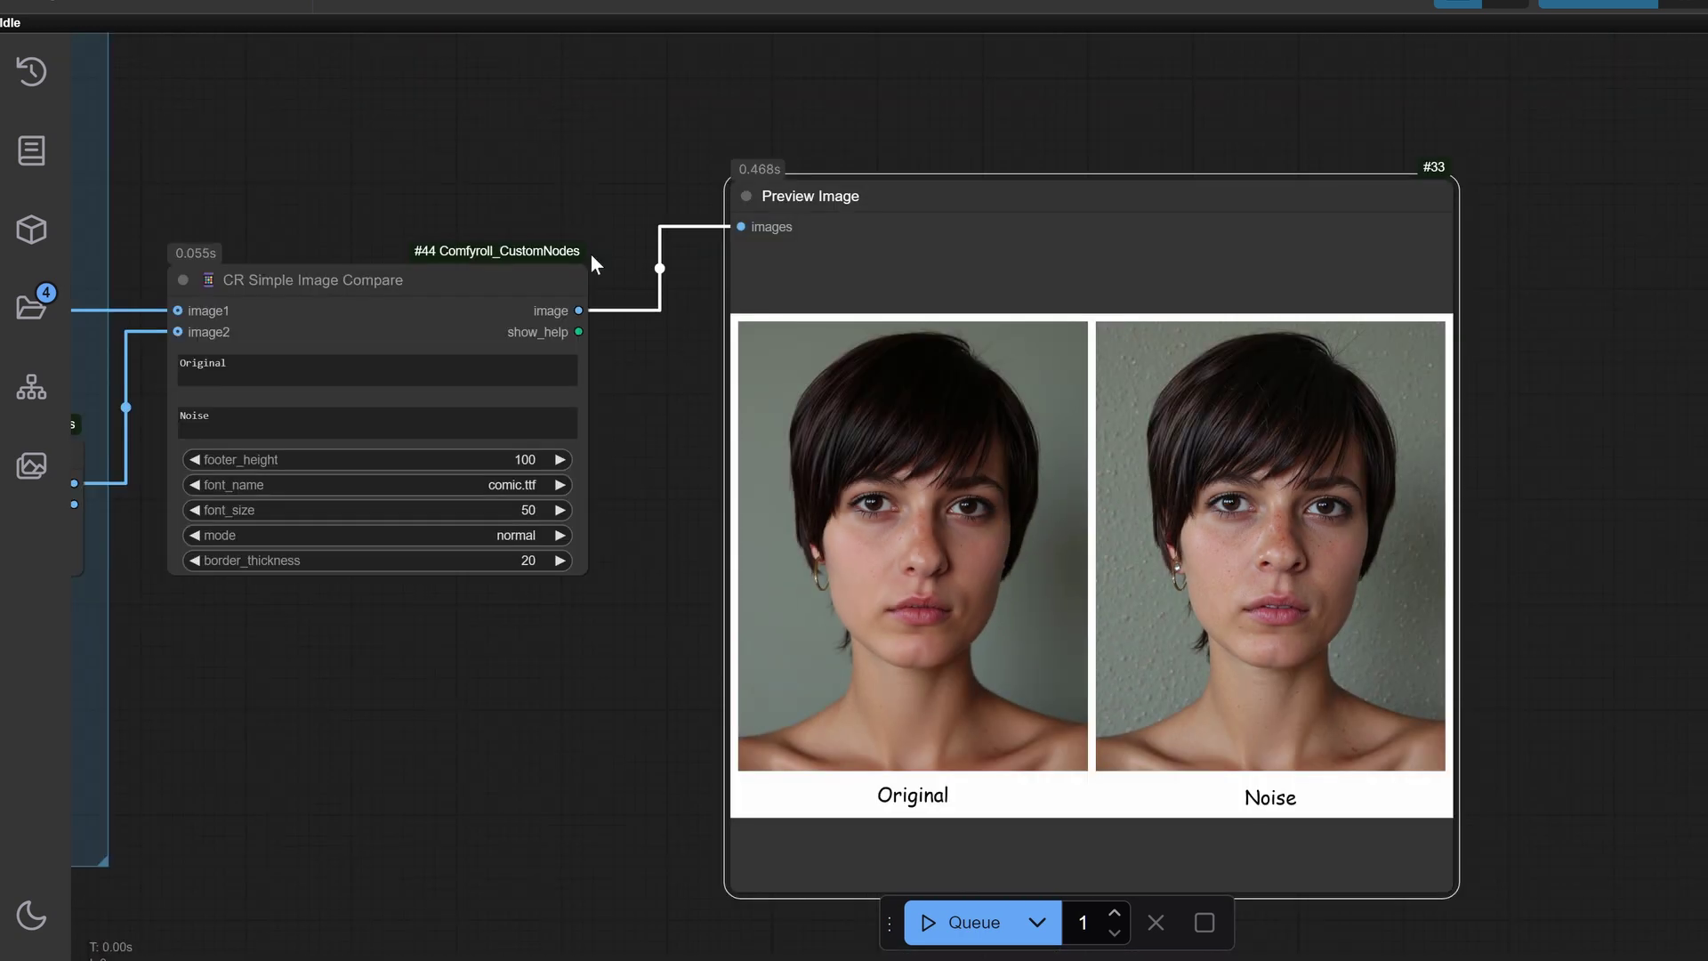
Pan back to the Advanced Flux Model Loader and check the unet_name choices, leaving it unchanged
left_click_drag(366, 147, 1277, 259)
left_click_drag(365, 228, 1516, 496)
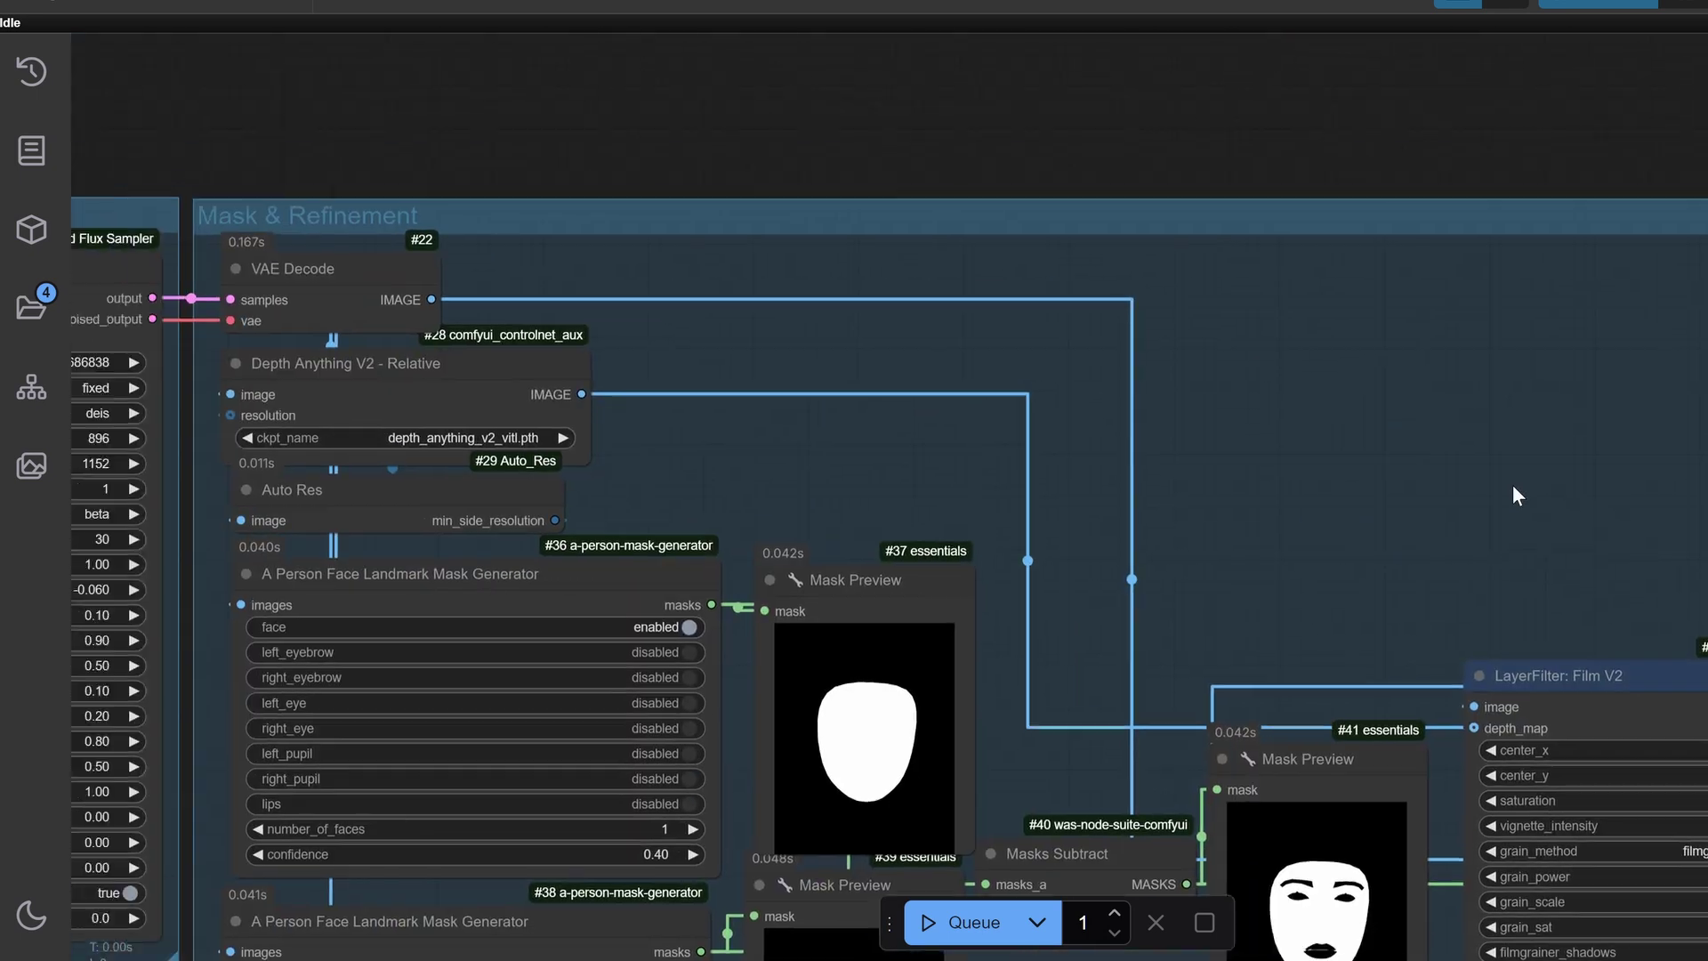
left_click_drag(317, 151, 1502, 187)
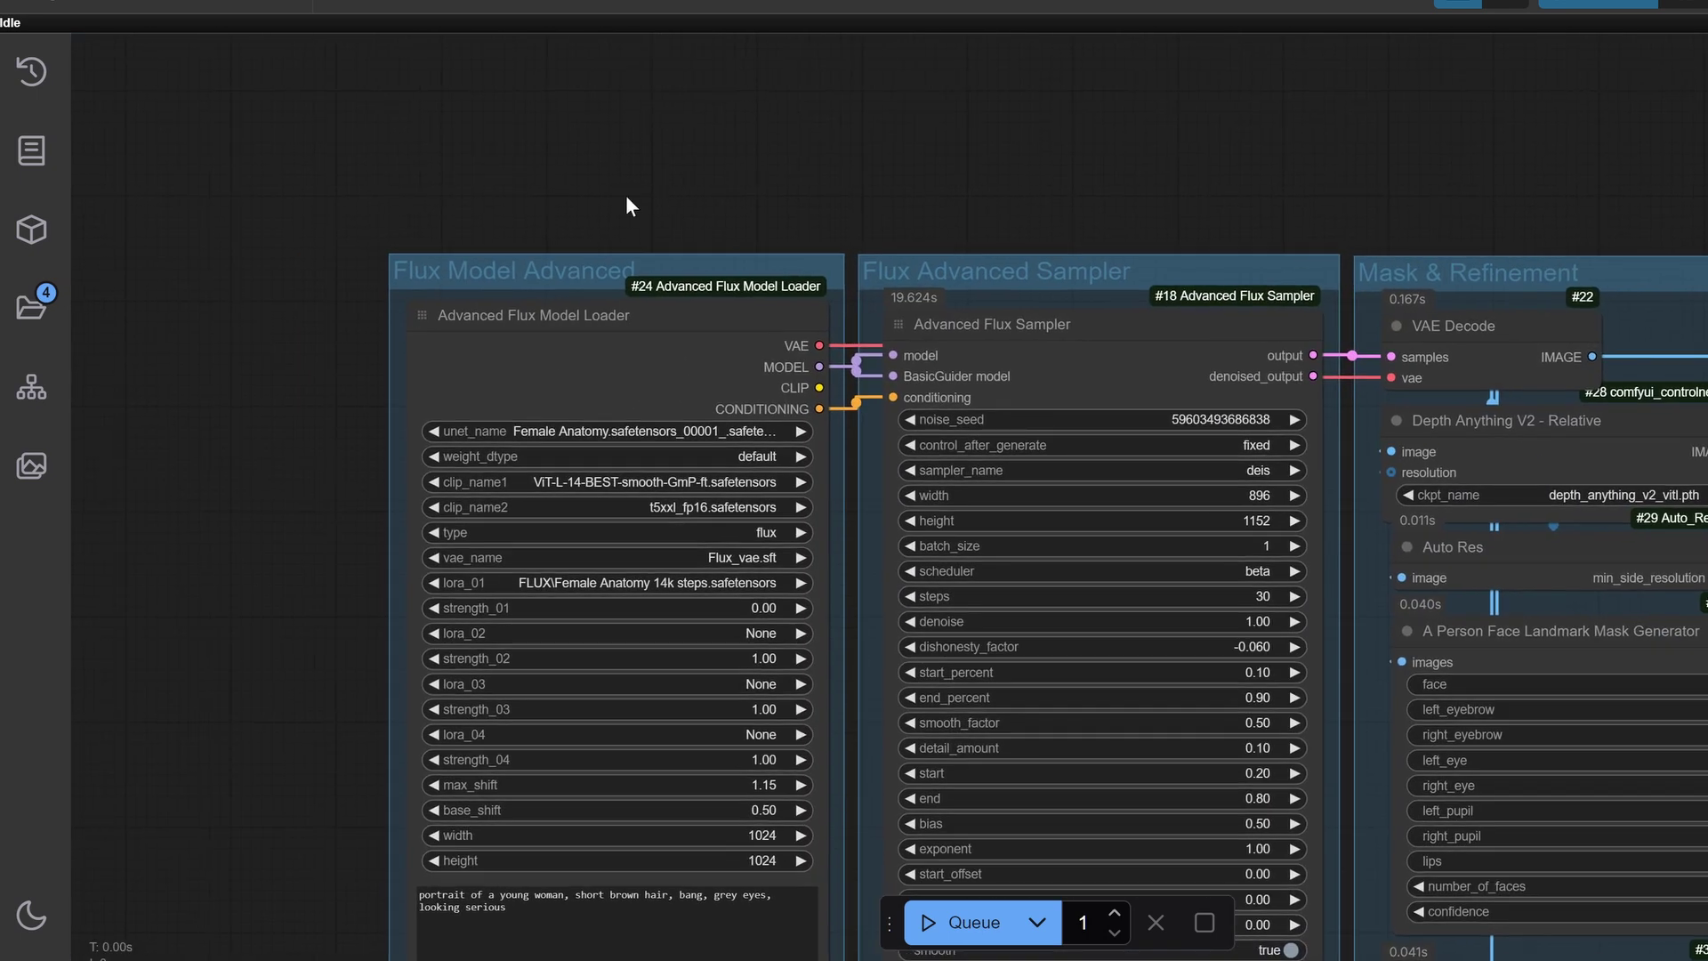
left_click(574, 435)
left_click(569, 446)
Zoom in on the new long-haired Original vs Noise comparison with both portraits centred
left_click_drag(1295, 193, 1260, 145)
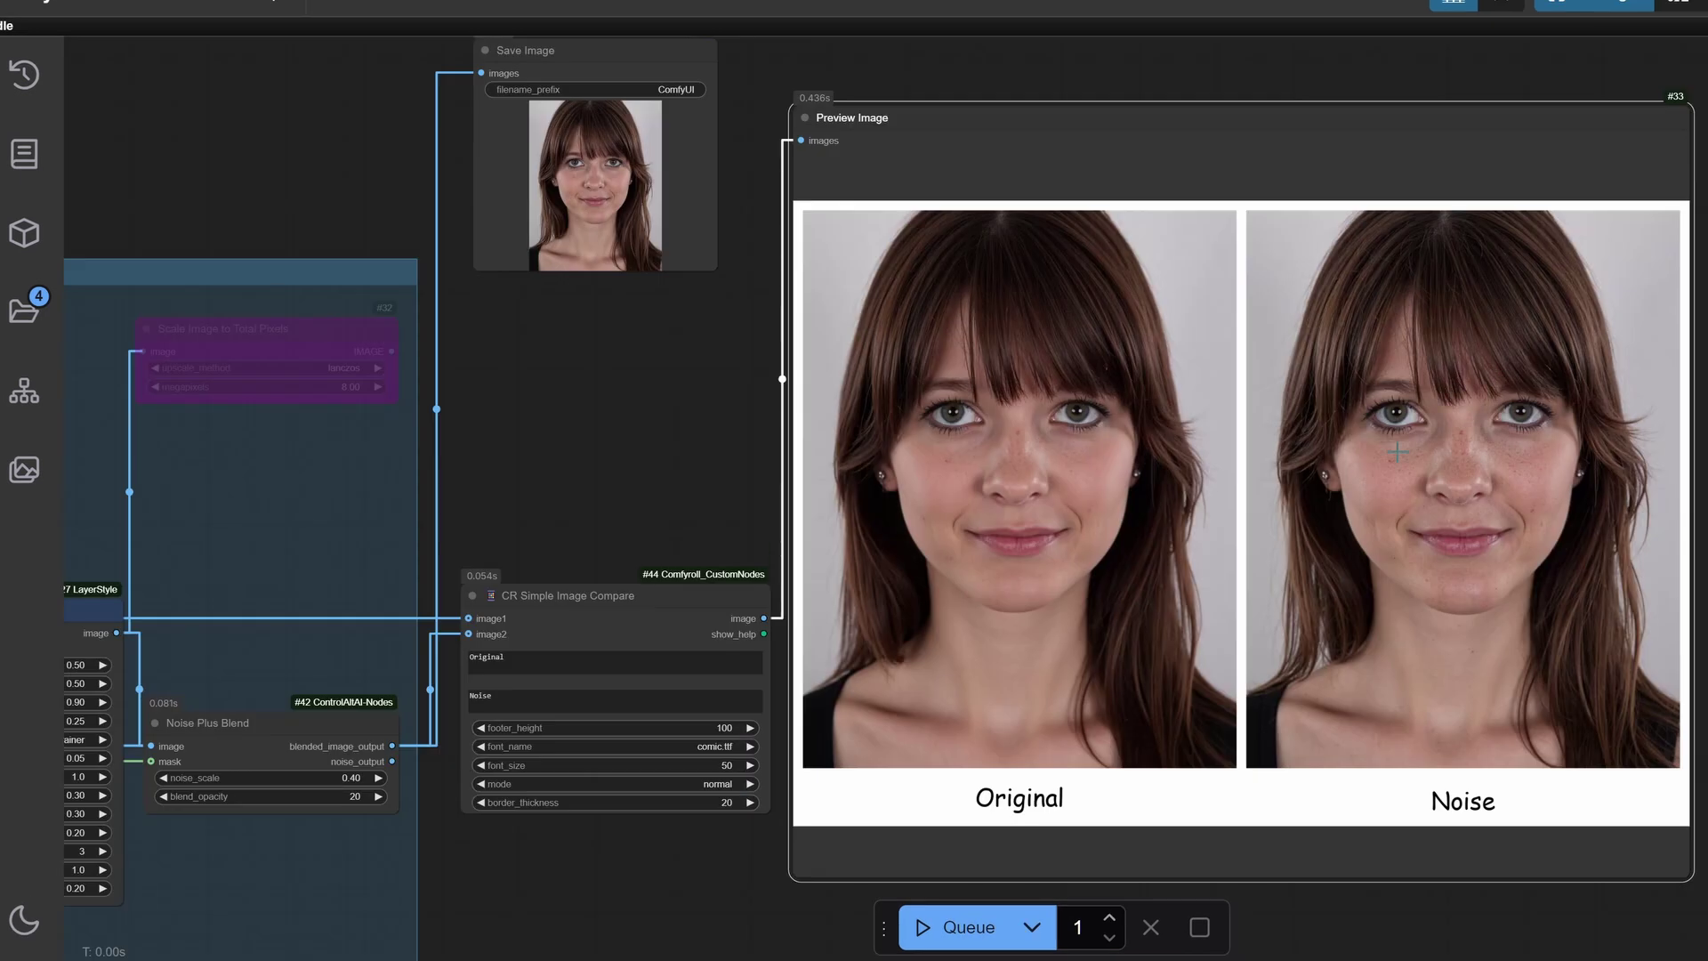
scroll(1397, 452, "up", 3)
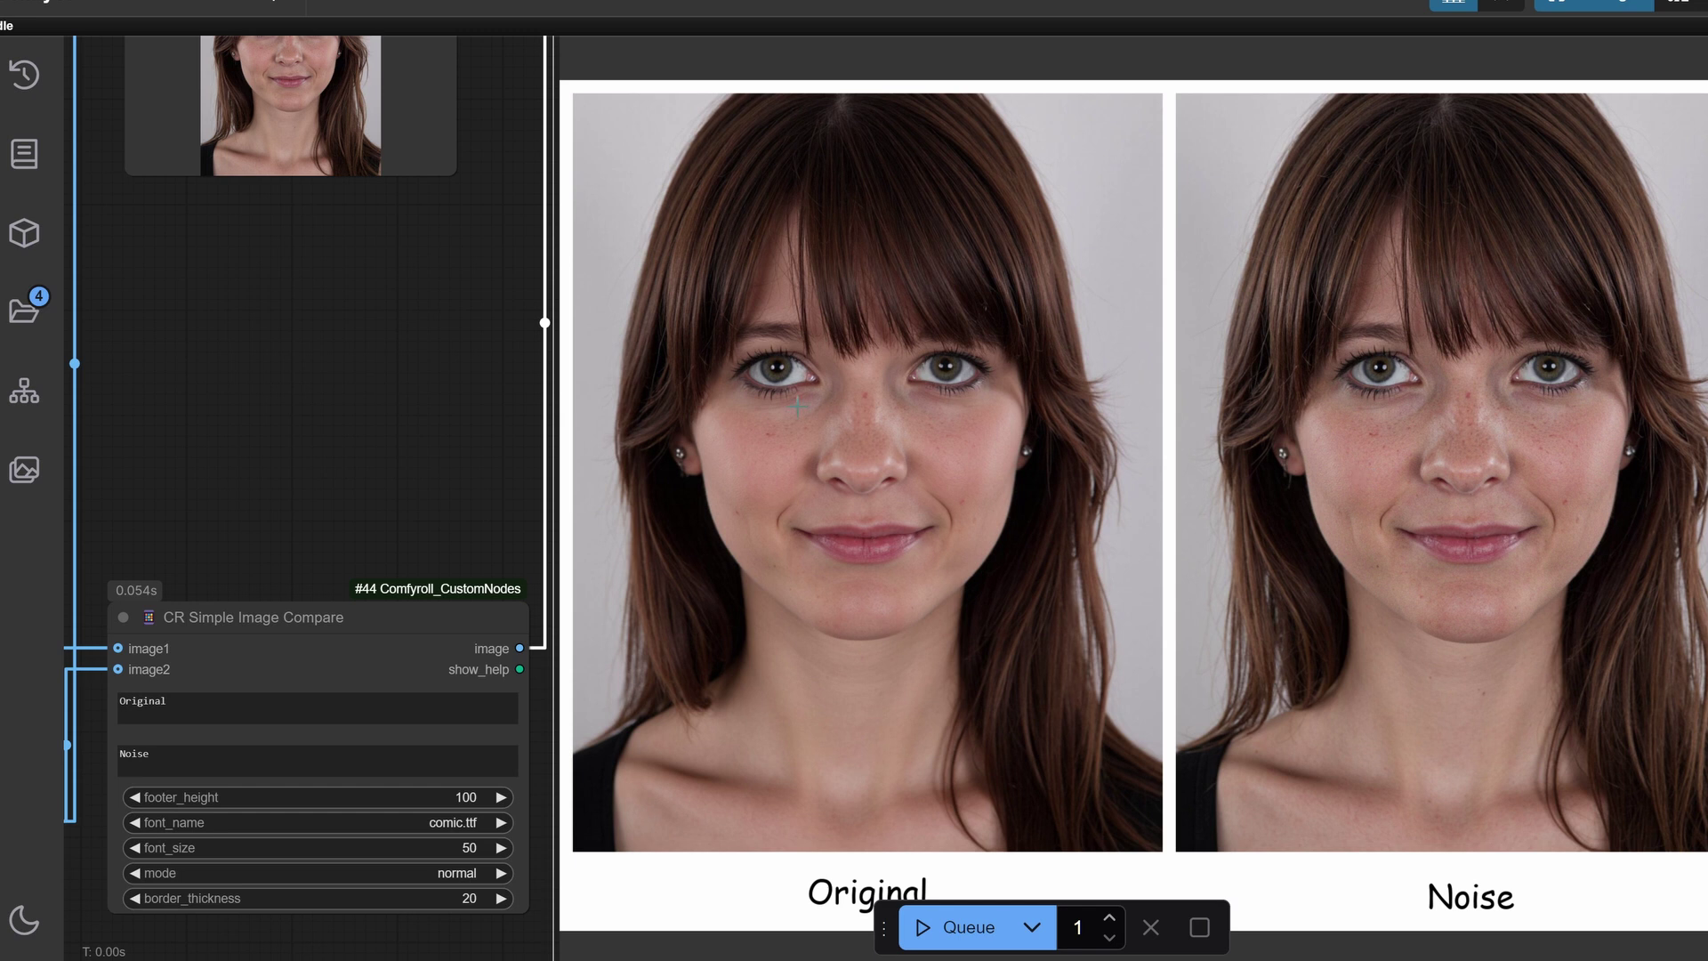
scroll(1594, 392, "up", 9)
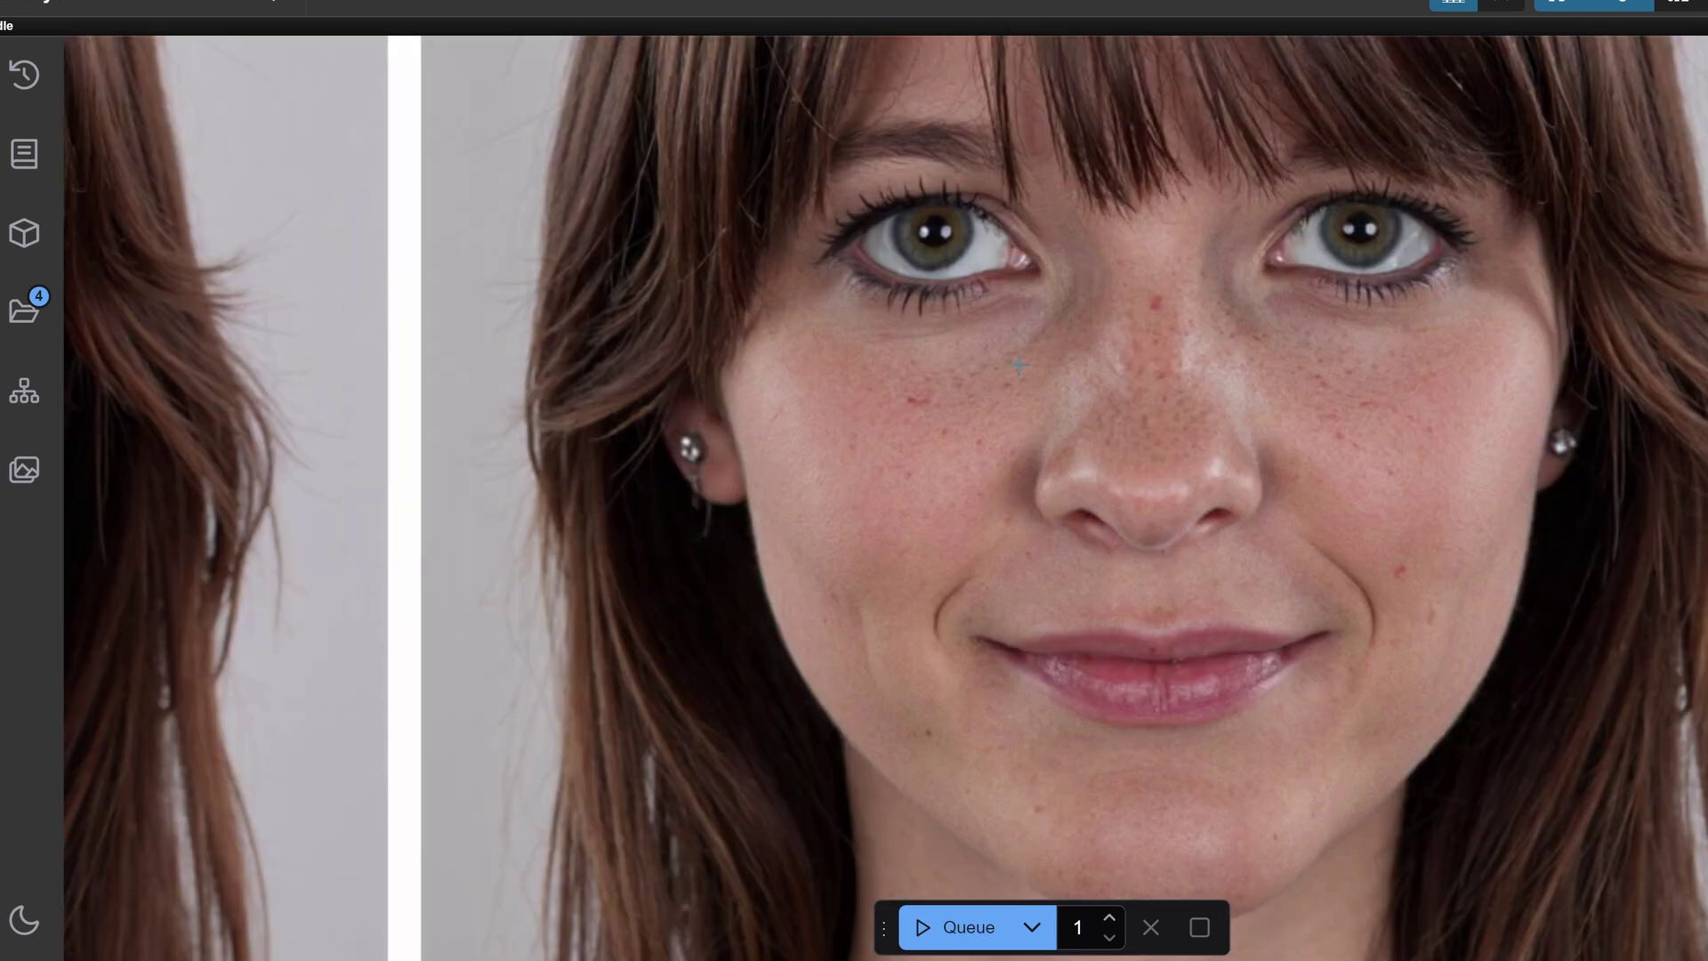
scroll(1019, 365, "down", 6)
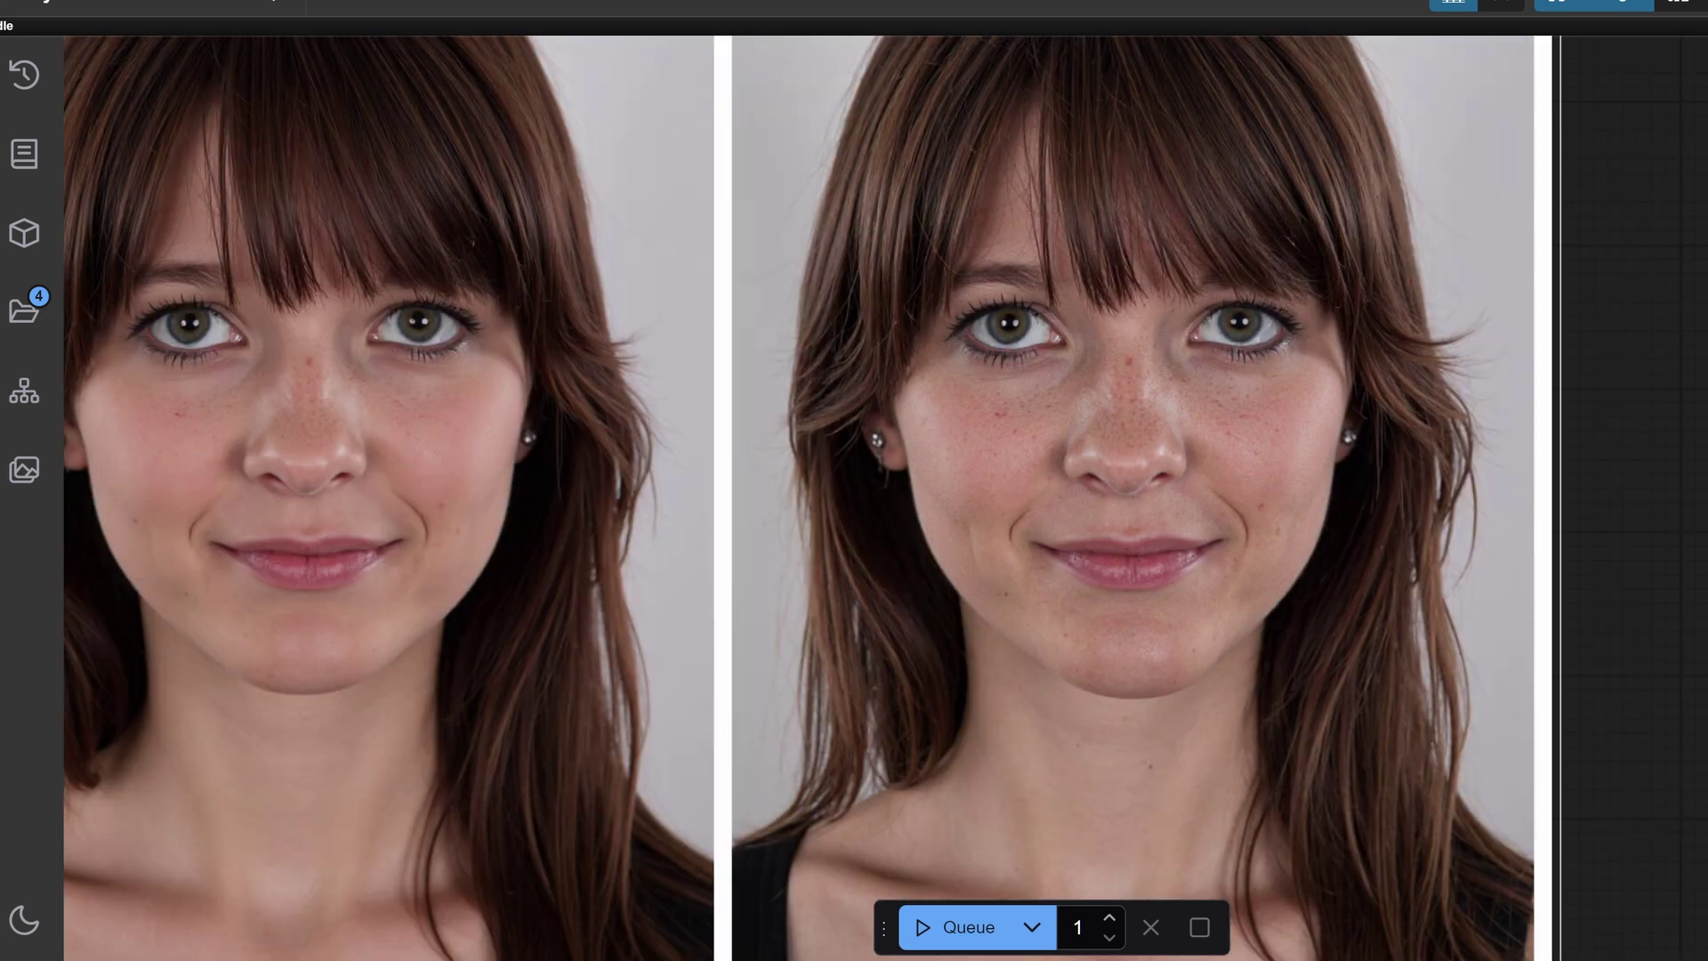
left_click_drag(1129, 347, 1267, 358)
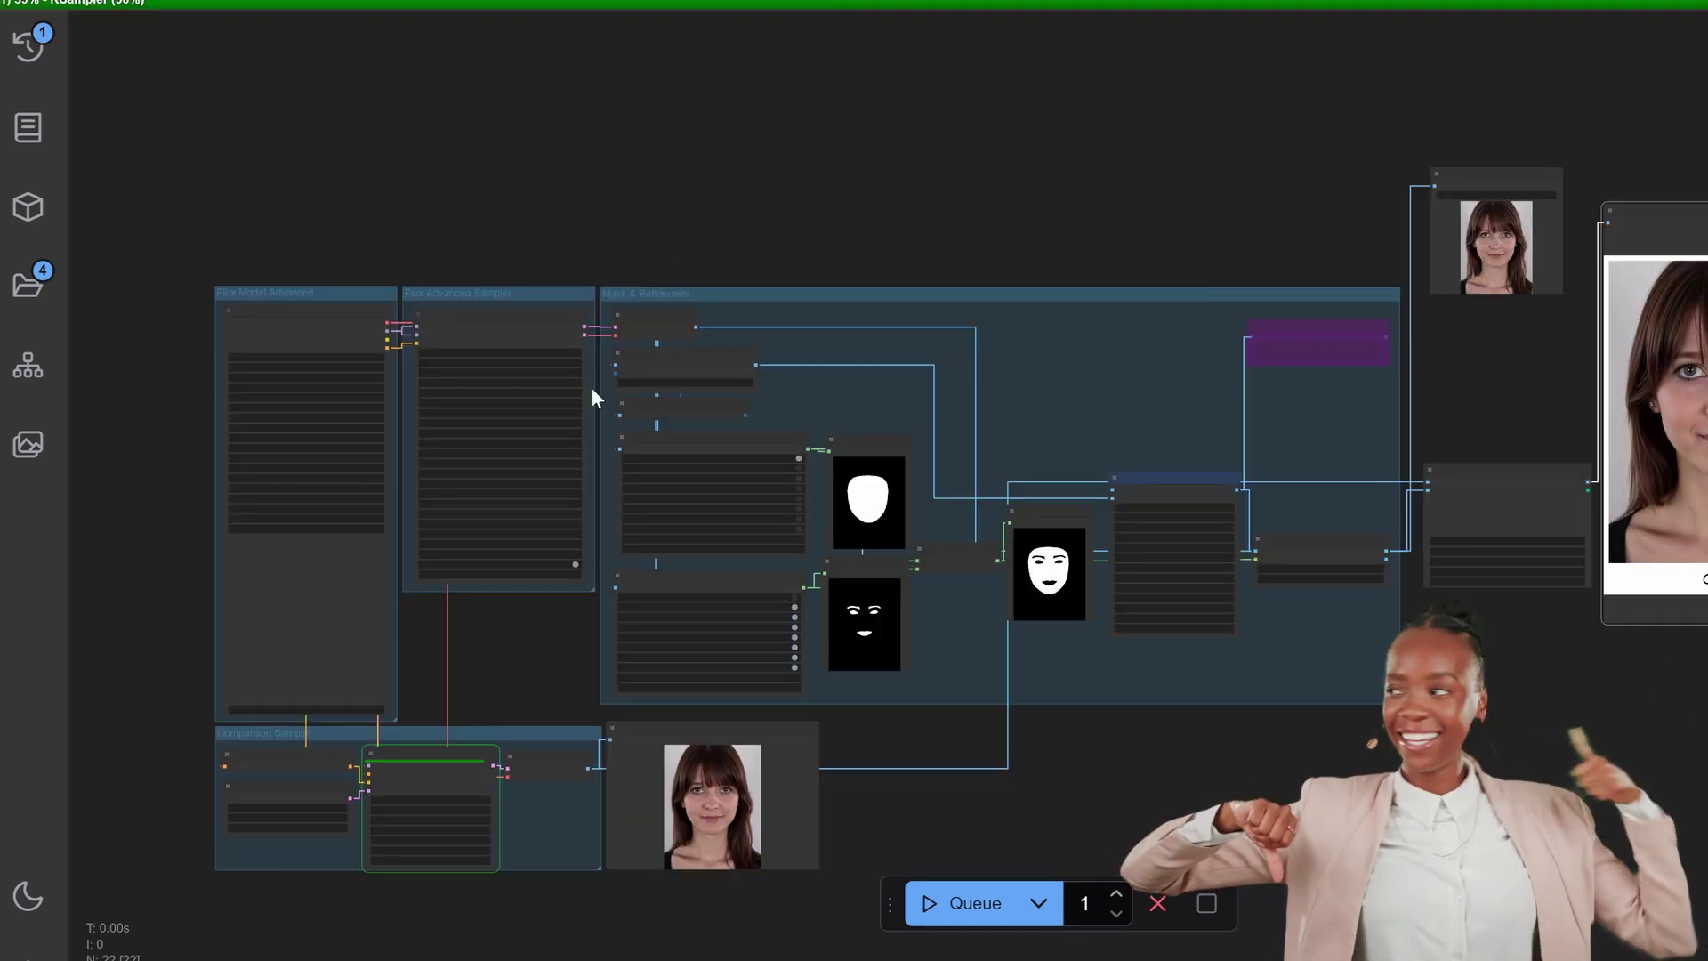
Zoom into the sampler preview, then pan over the film grain, noise blend and mask nodes
scroll(477, 801, "up", 3)
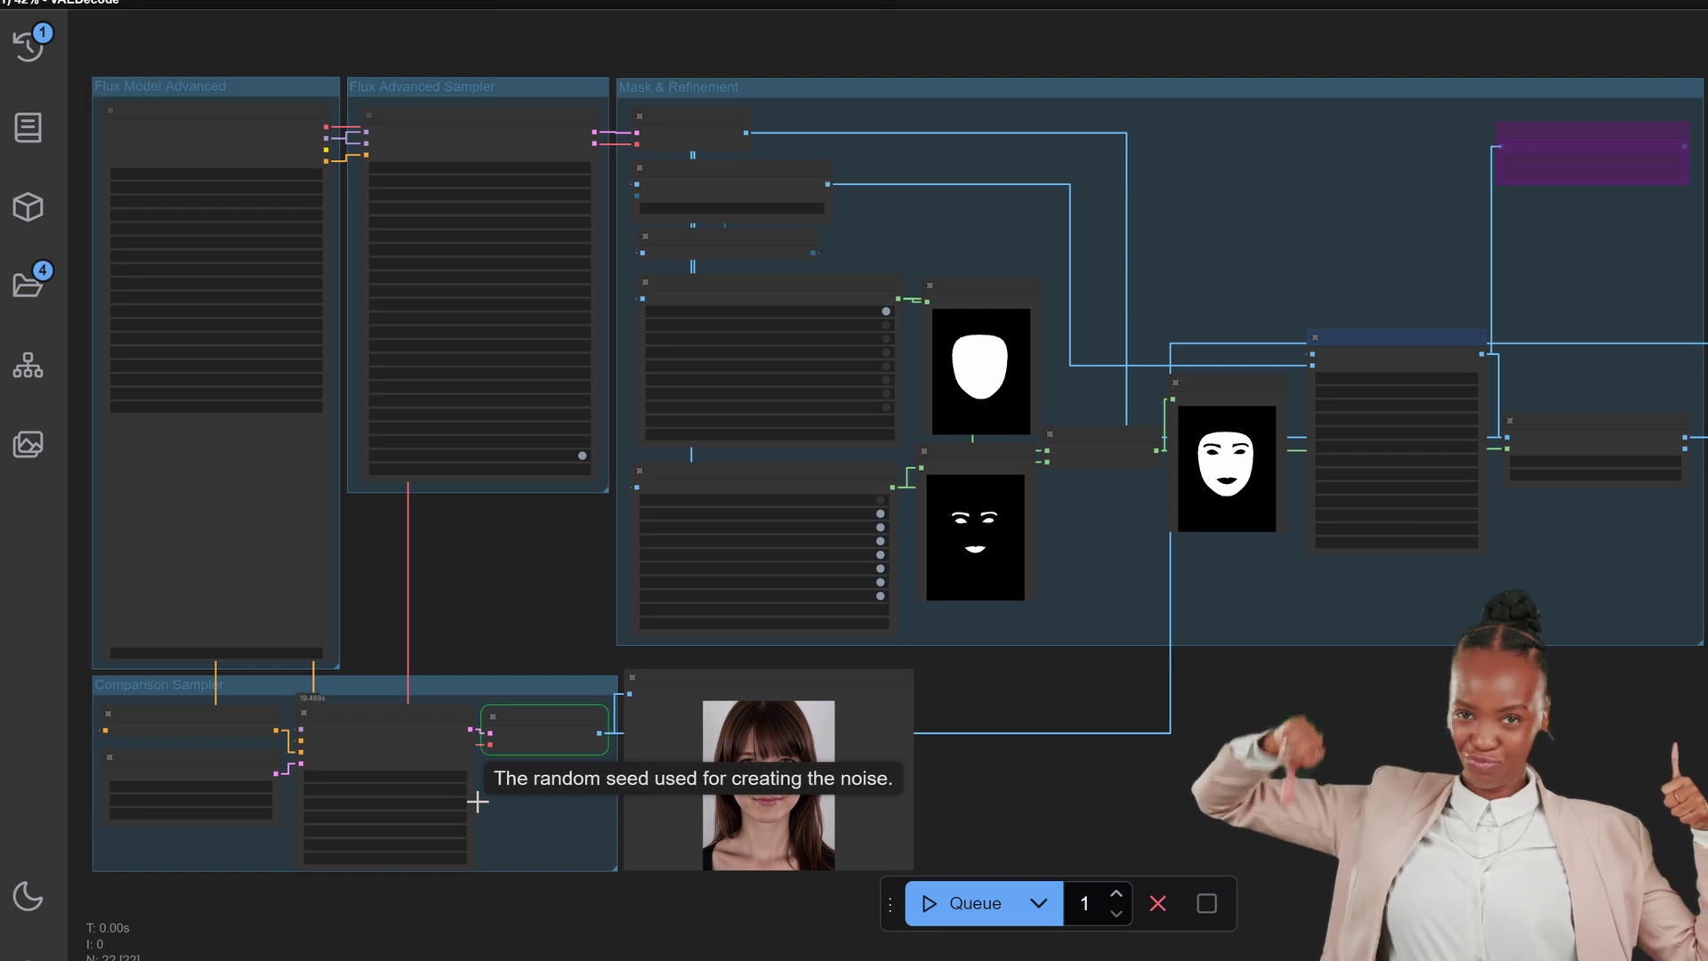
scroll(474, 176, "up", 3)
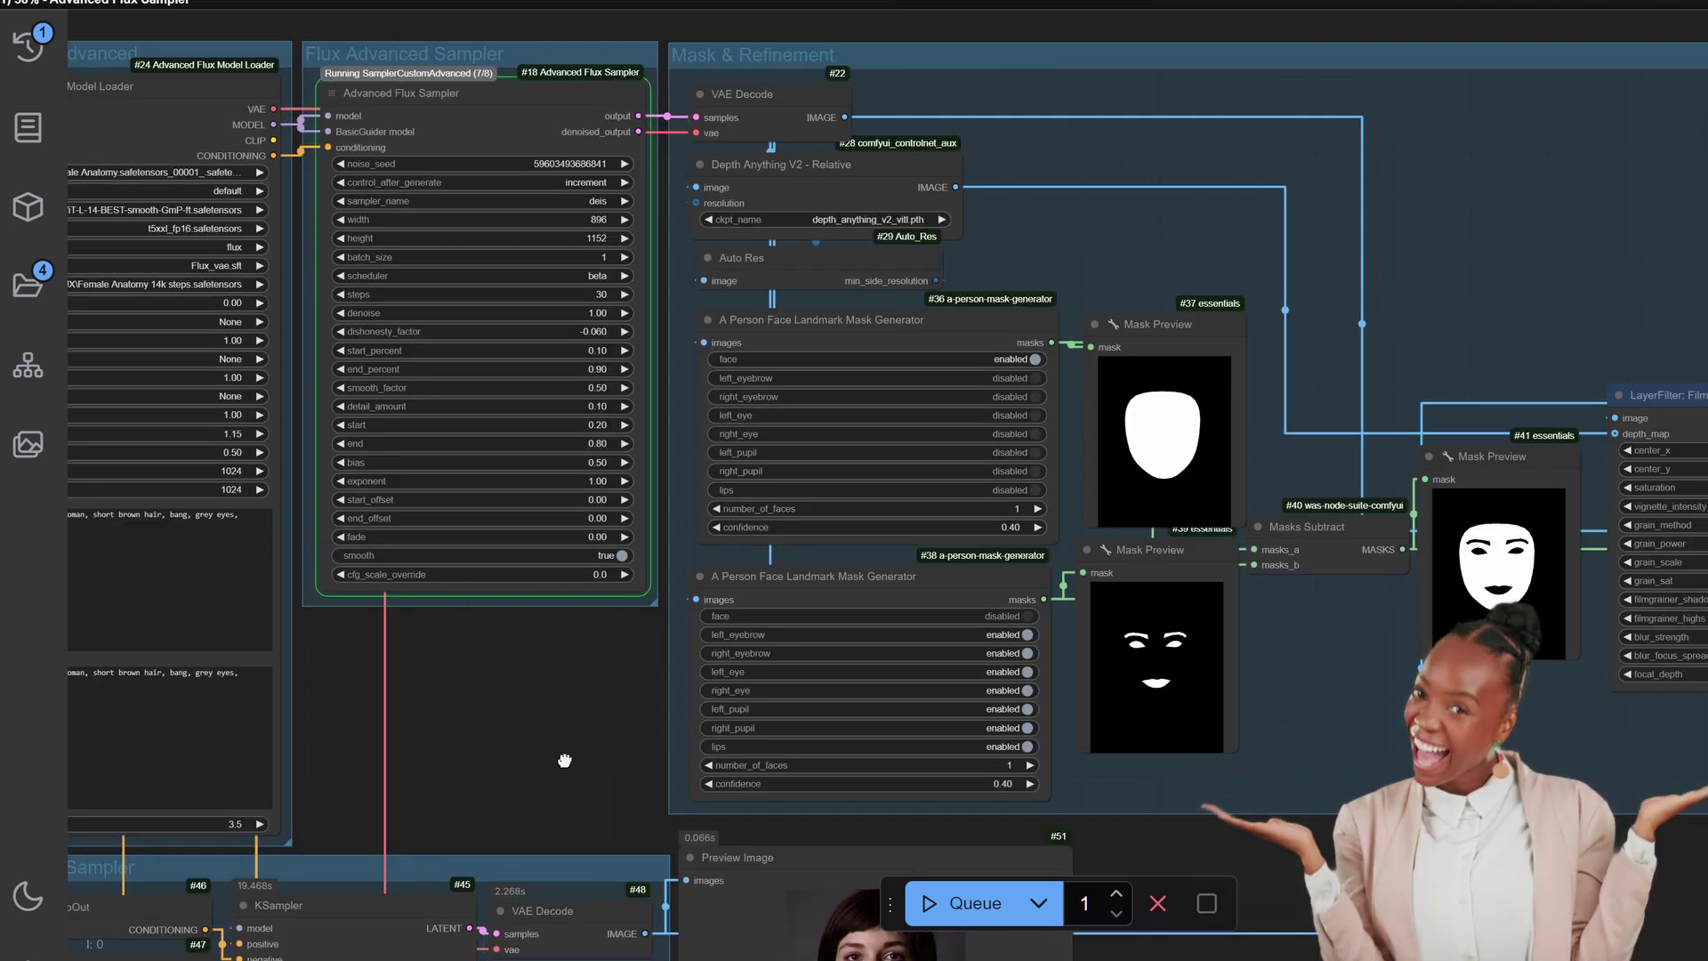
left_click_drag(563, 761, 611, 409)
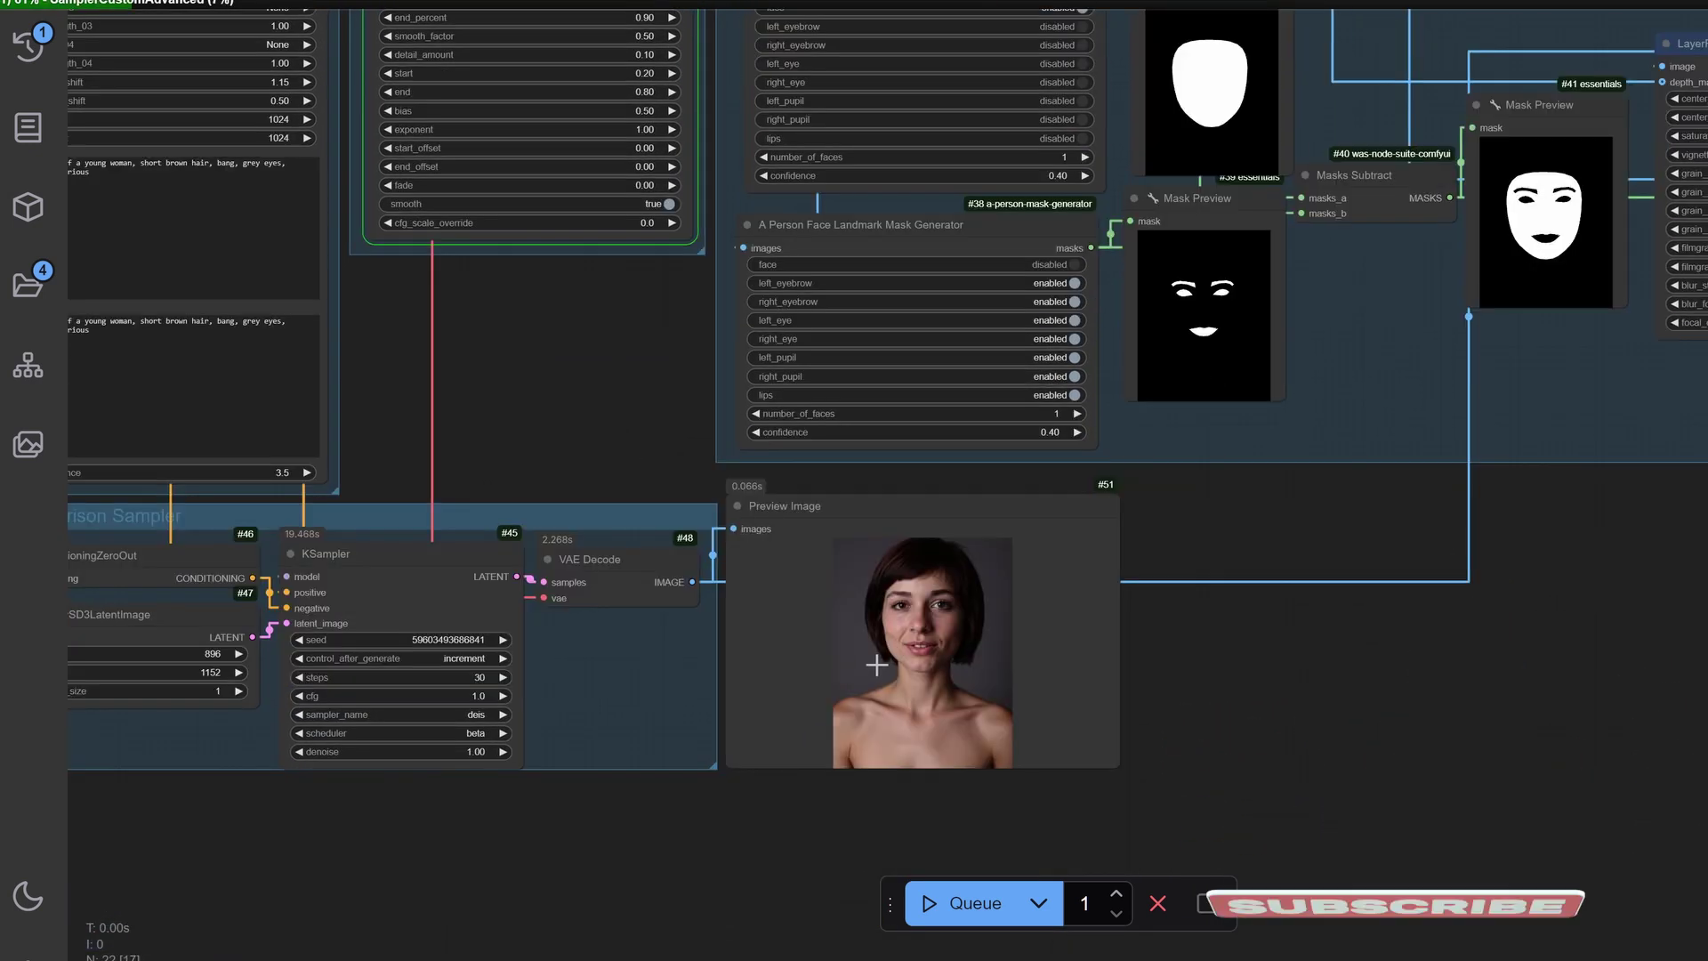
scroll(876, 665, "up", 15)
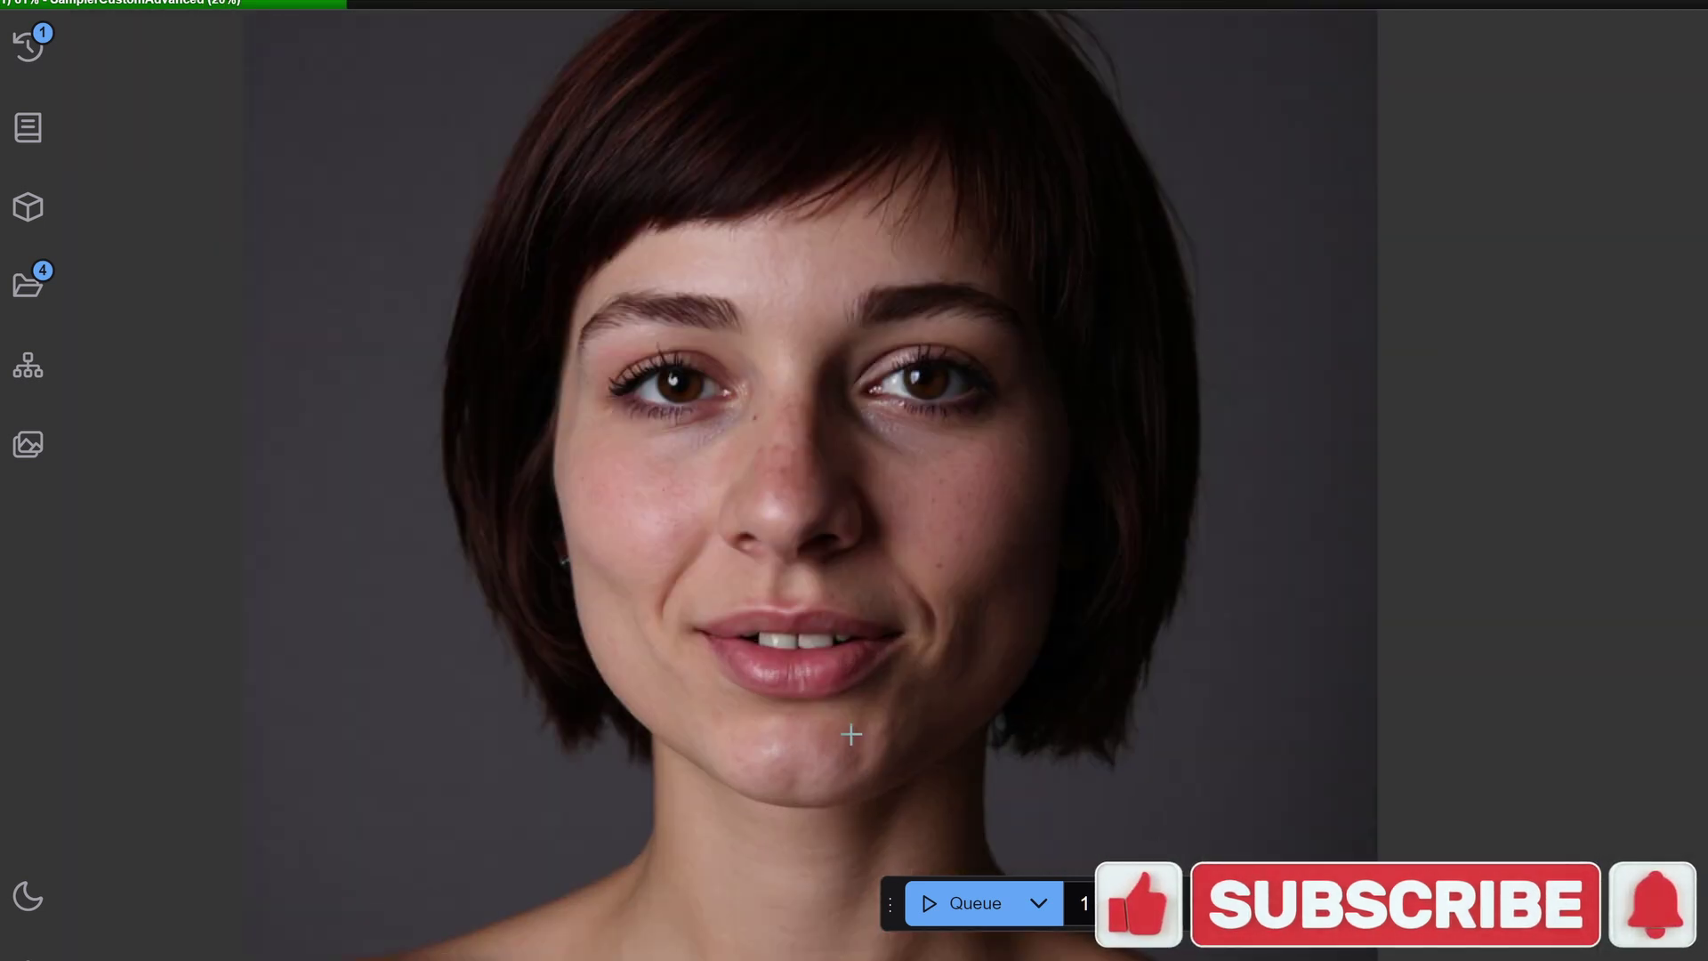
scroll(852, 734, "down", 12)
left_click_drag(1386, 594, 524, 568)
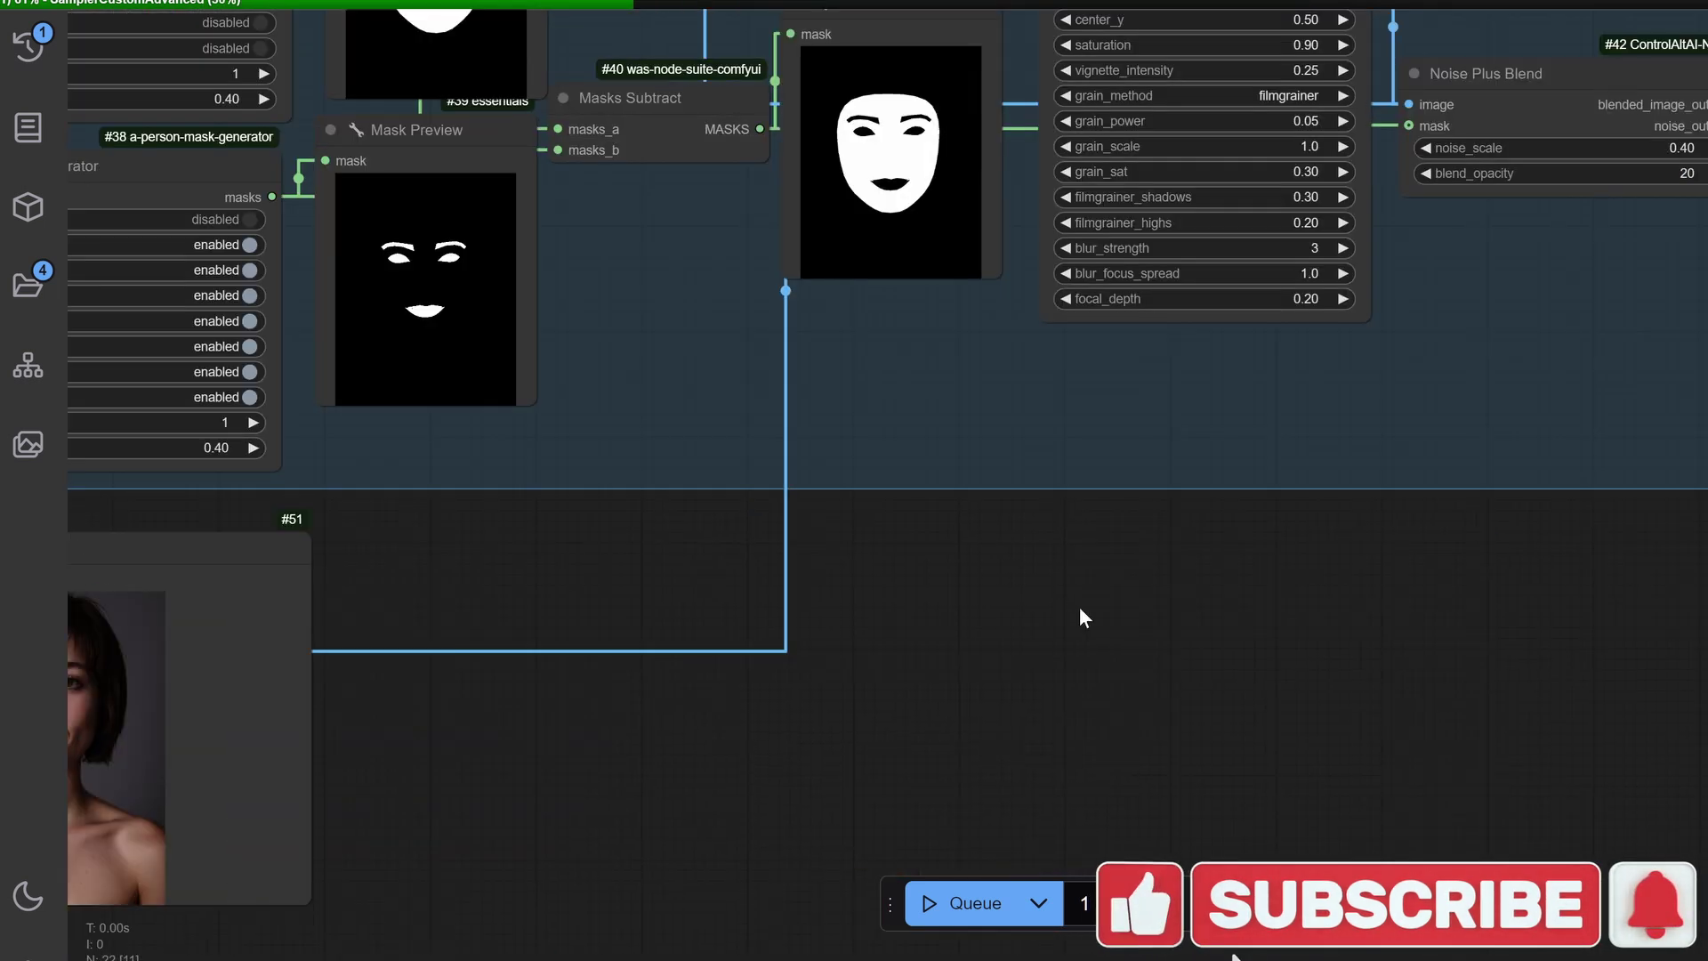
scroll(1023, 615, "up", 2)
left_click_drag(982, 618, 1266, 805)
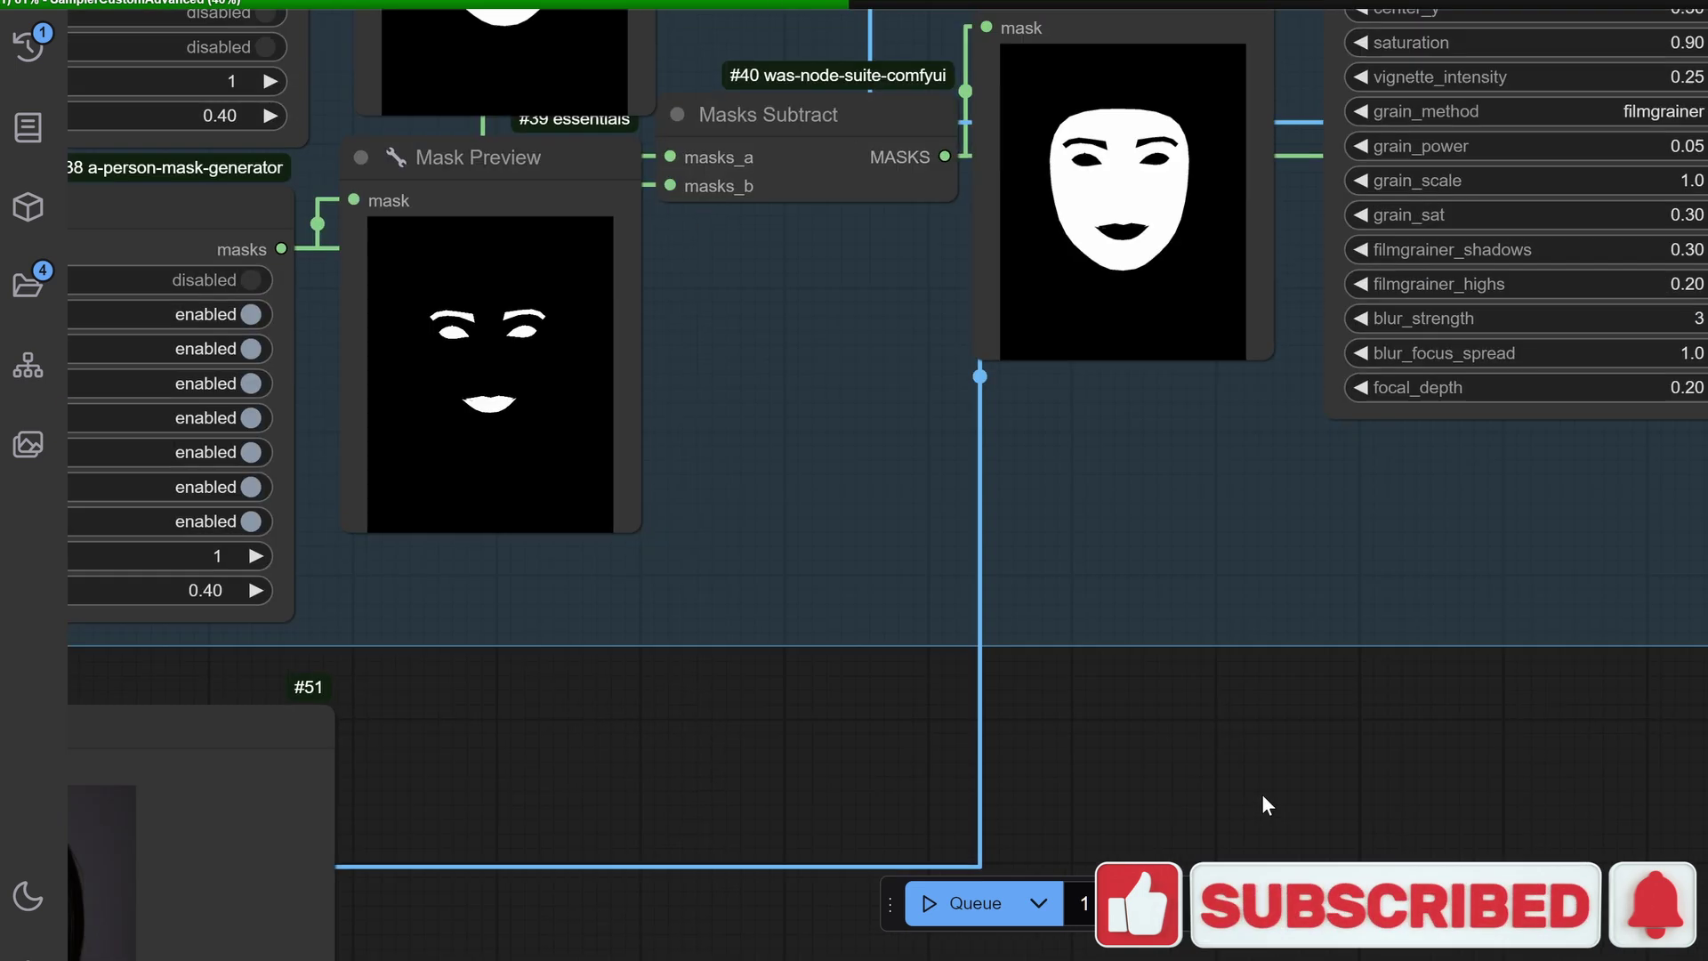
scroll(1265, 805, "down", 5)
Pan past the Flux Advanced Sampler and model loaders to the CR Simple Image Compare preview and zoom in
left_click_drag(751, 73, 1218, 472)
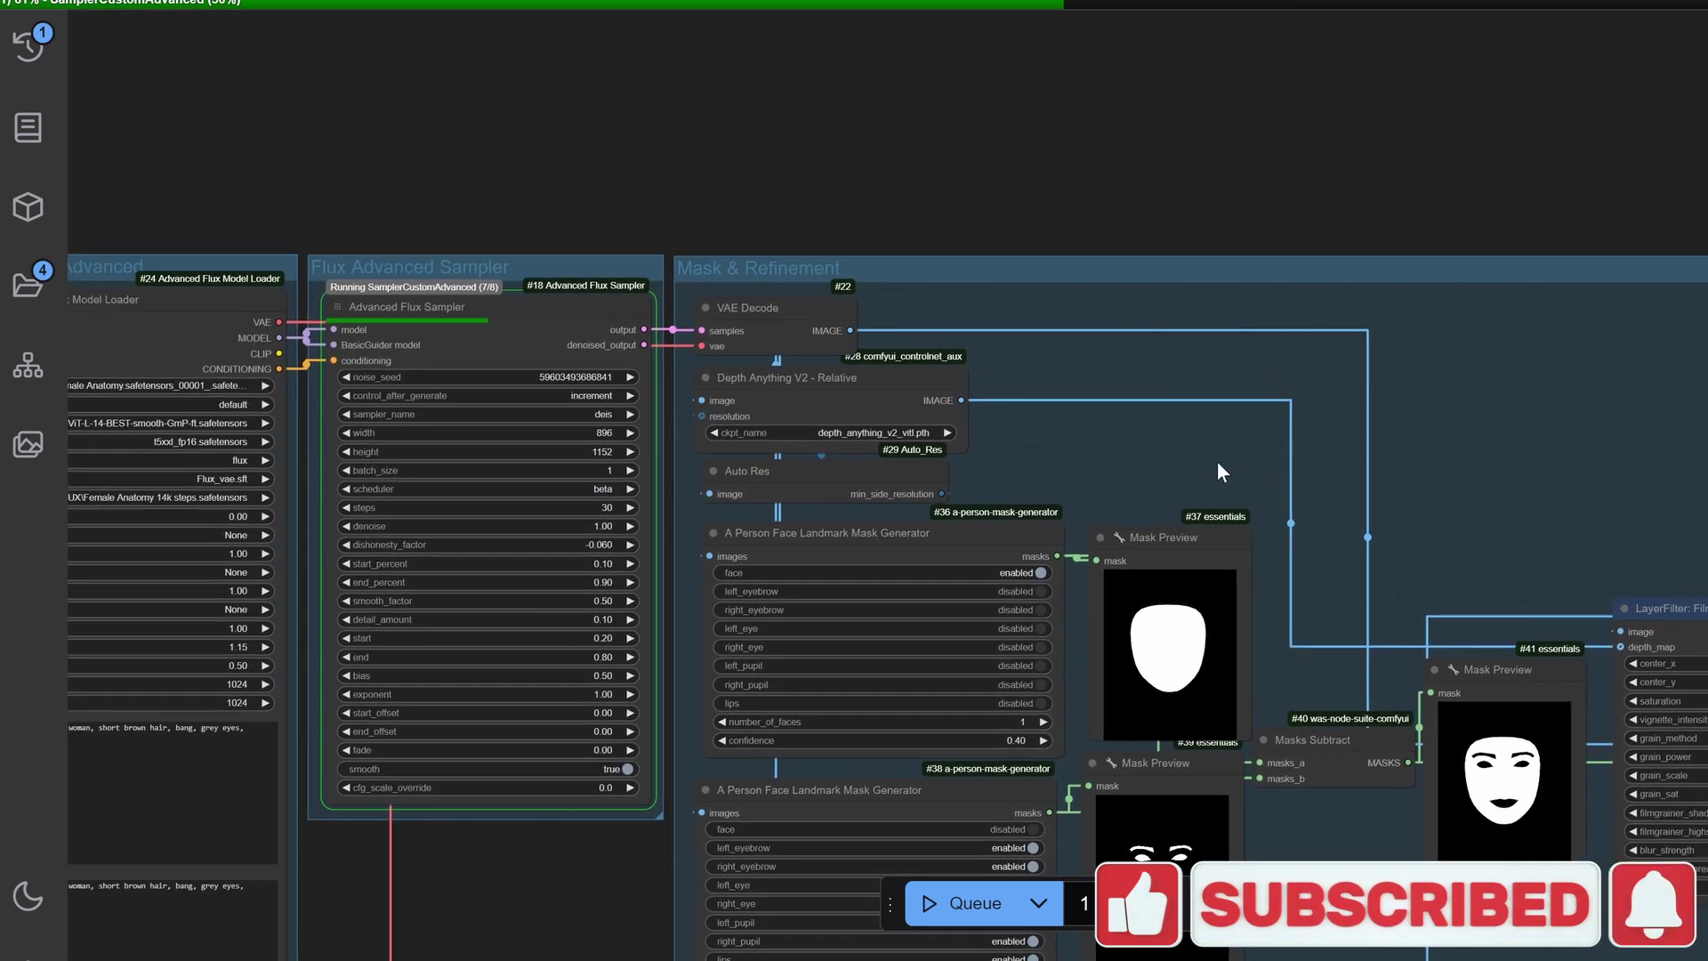
scroll(499, 347, "down", 10)
scroll(500, 347, "up", 13)
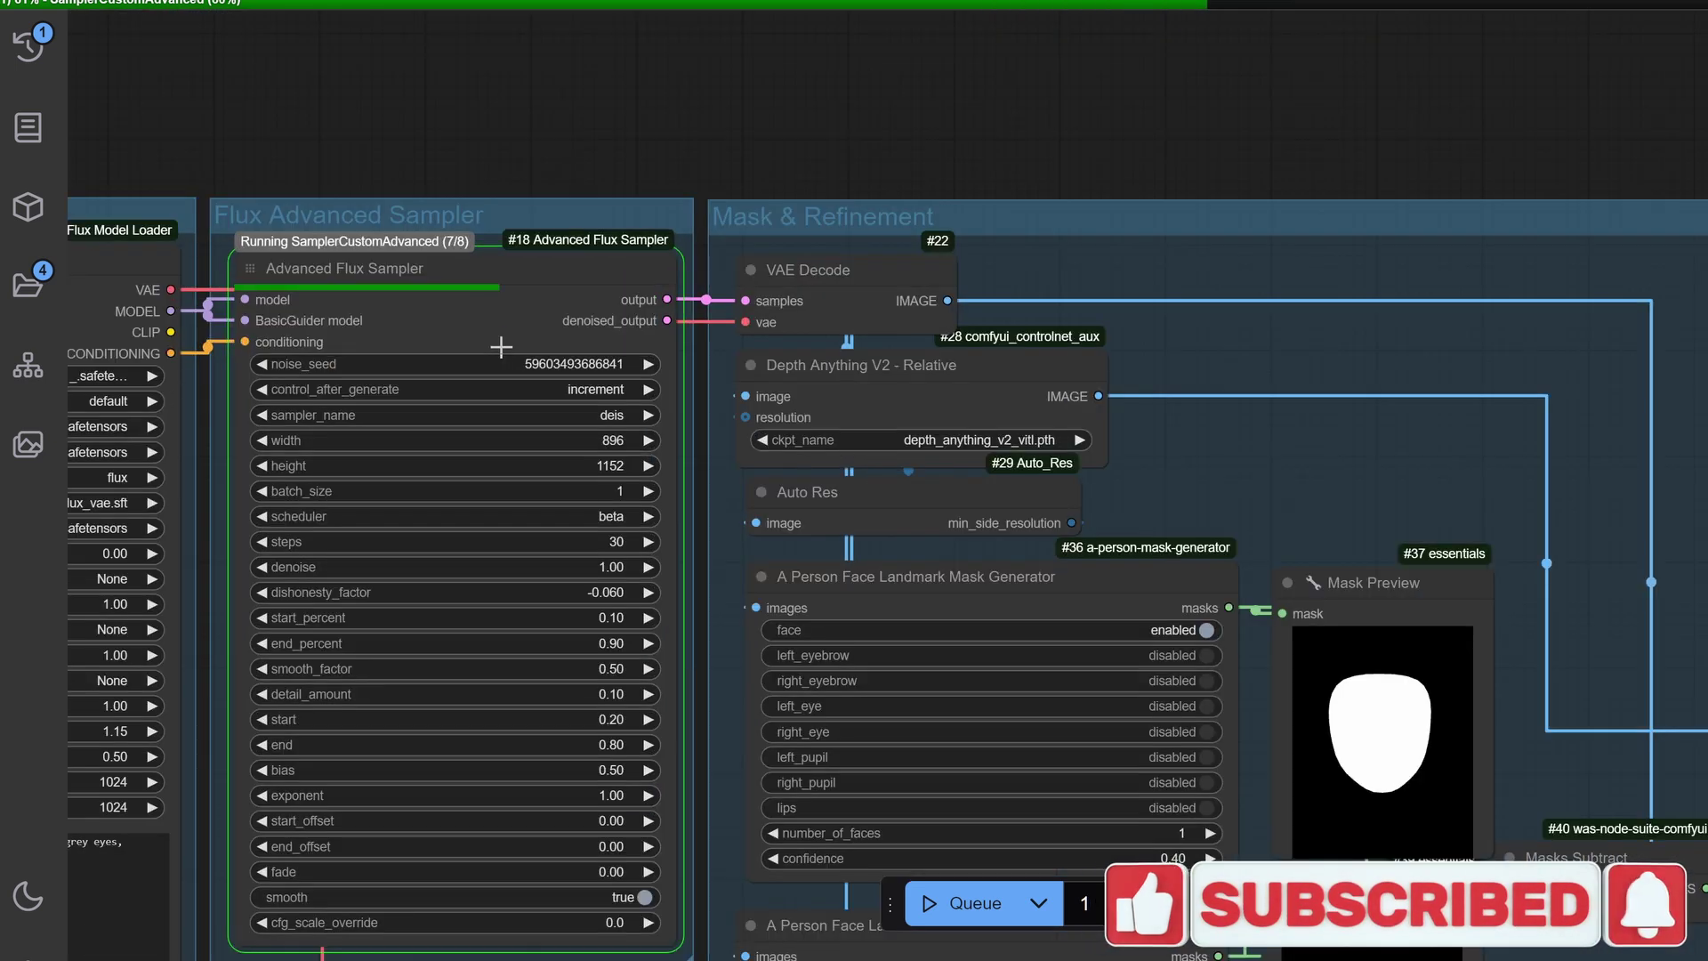
scroll(501, 346, "up", 3)
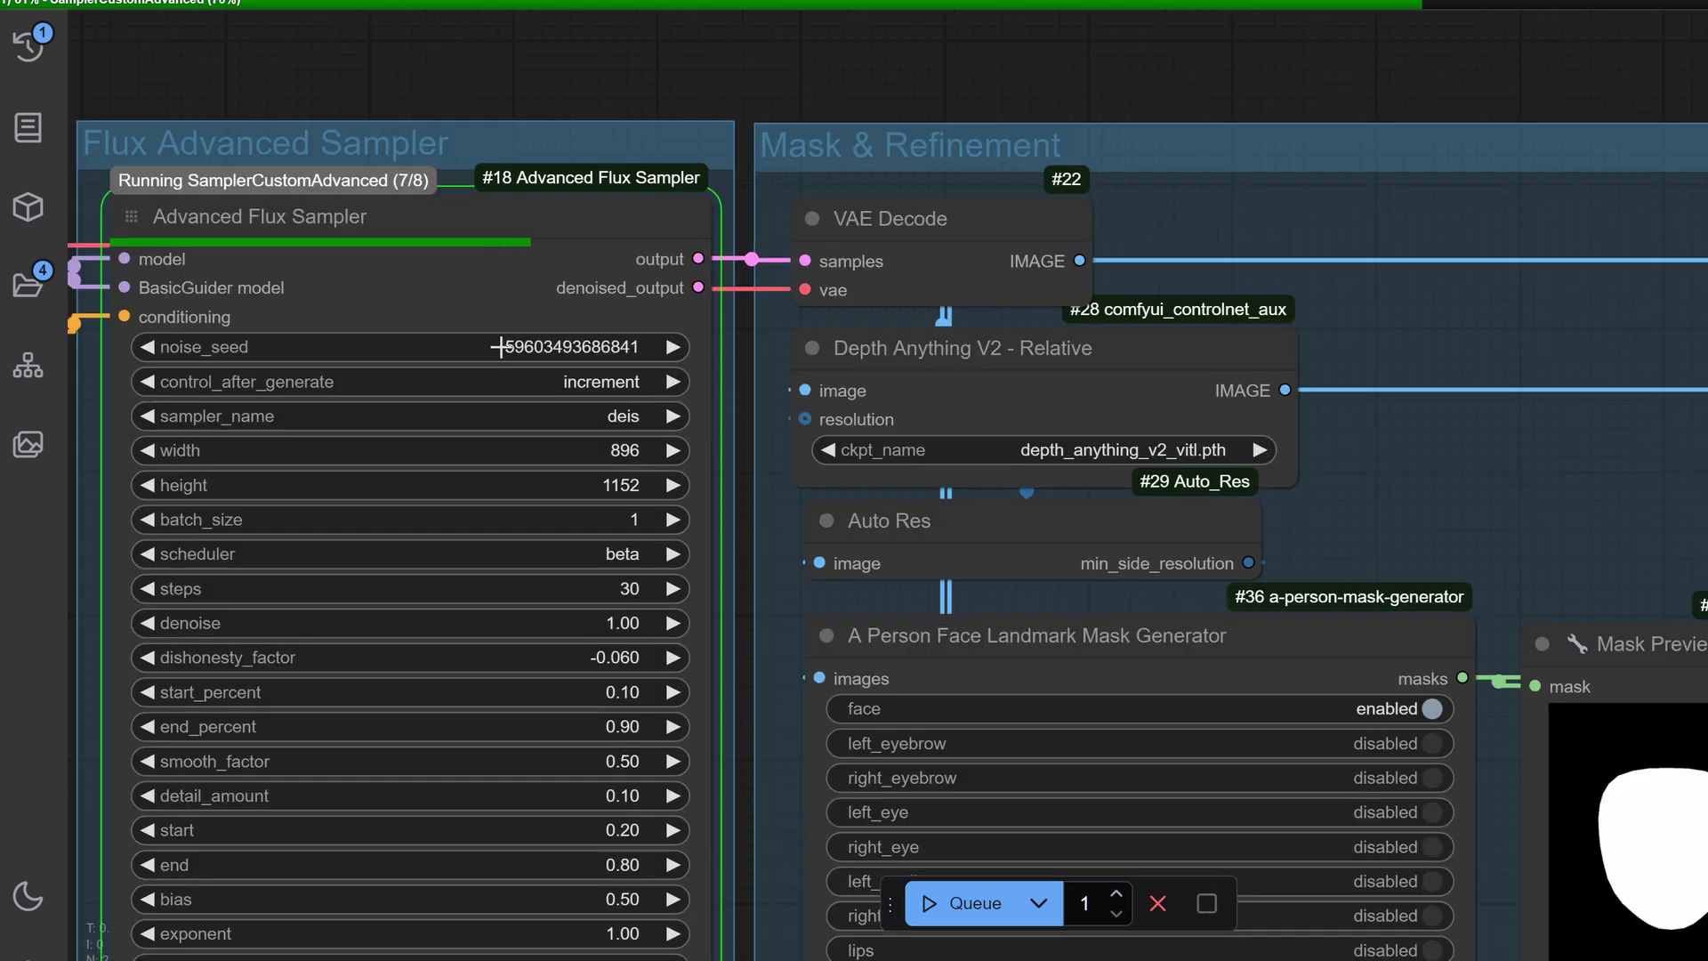
scroll(501, 347, "down", 6)
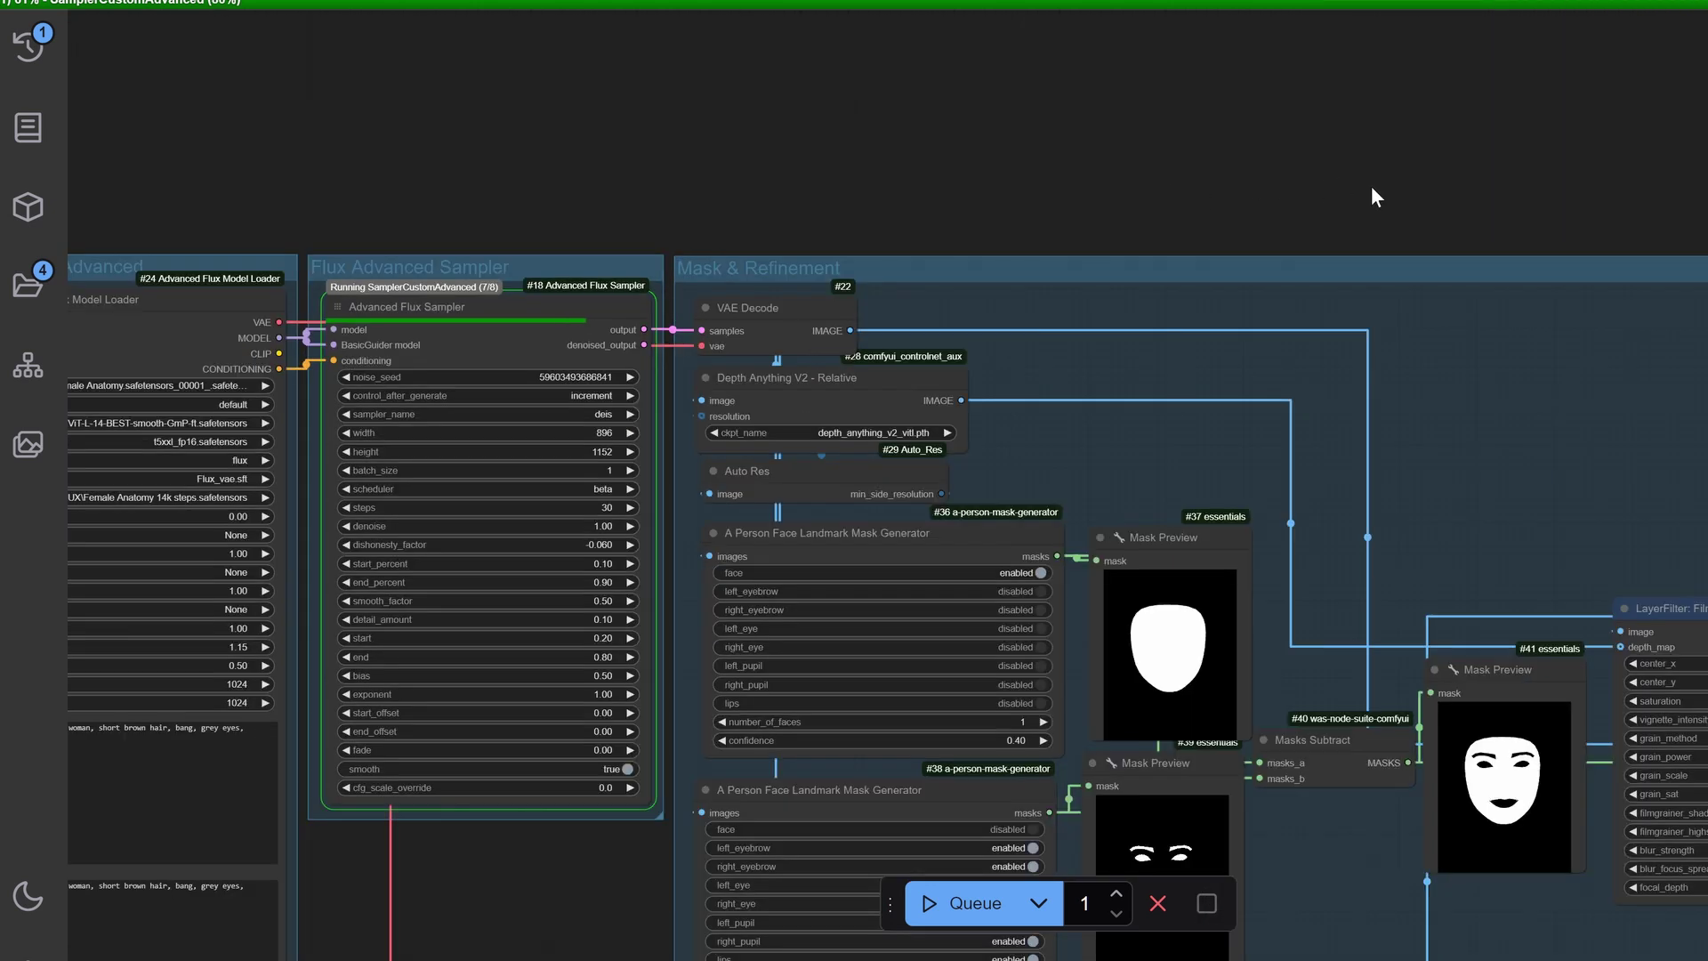
left_click_drag(1370, 185, 988, 181)
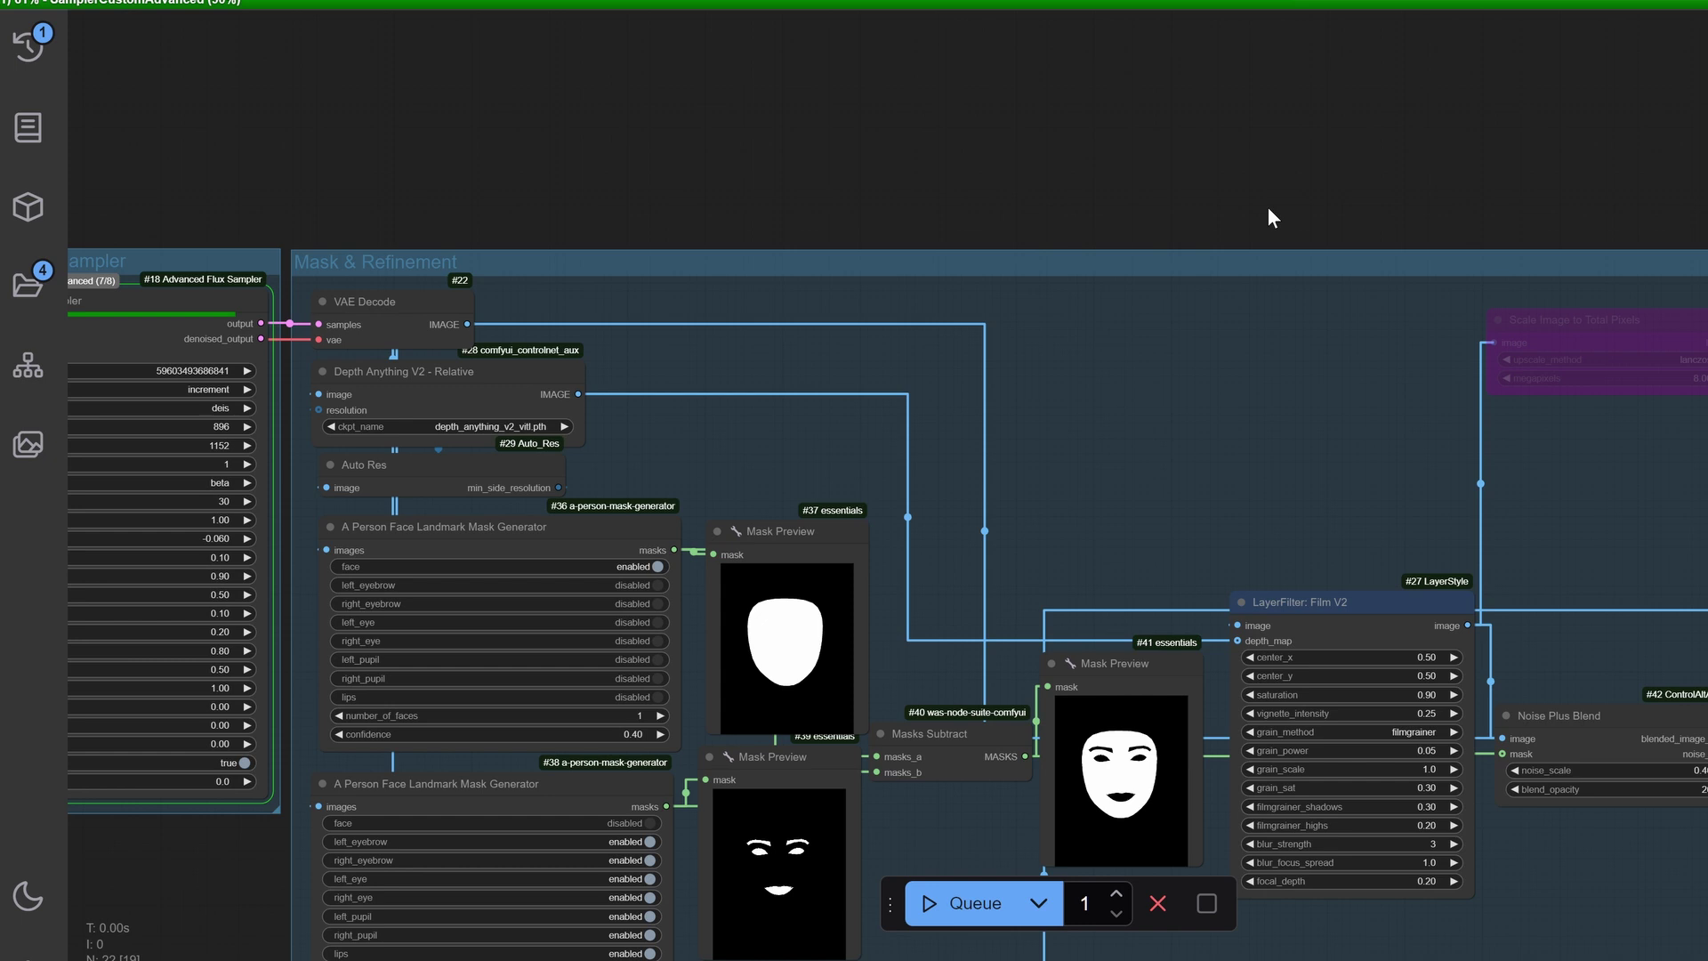
left_click_drag(488, 148, 444, 109)
left_click_drag(1416, 195, 172, 89)
scroll(709, 302, "right", 5)
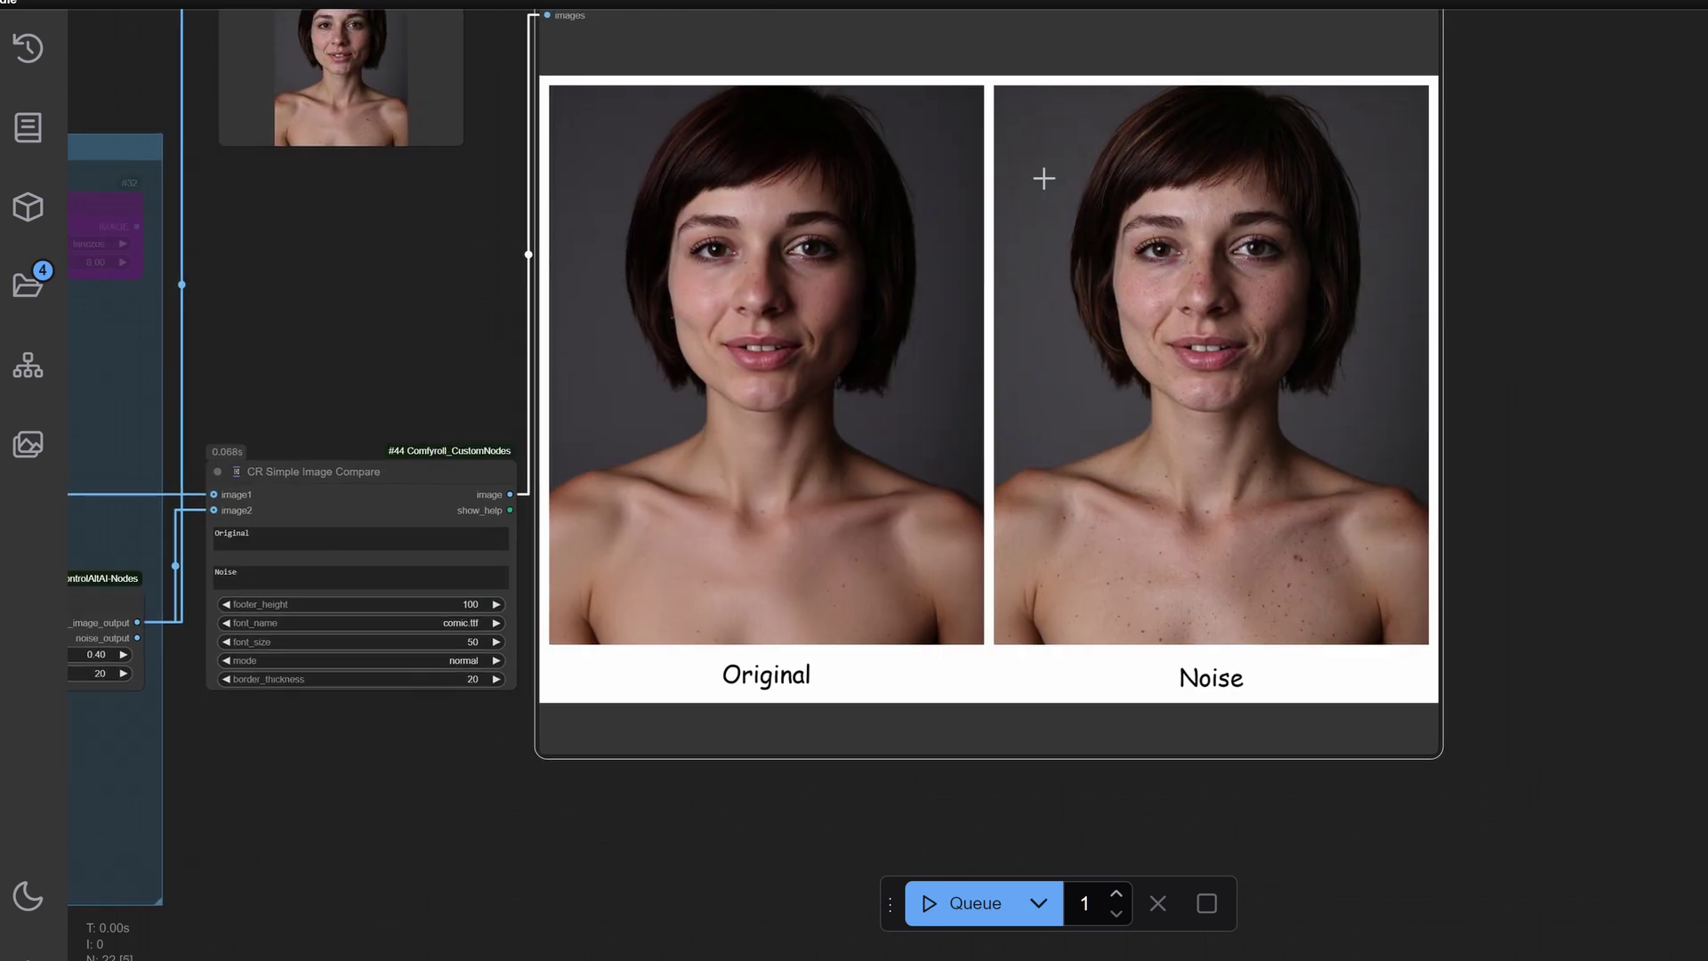
scroll(1271, 268, "up", 6)
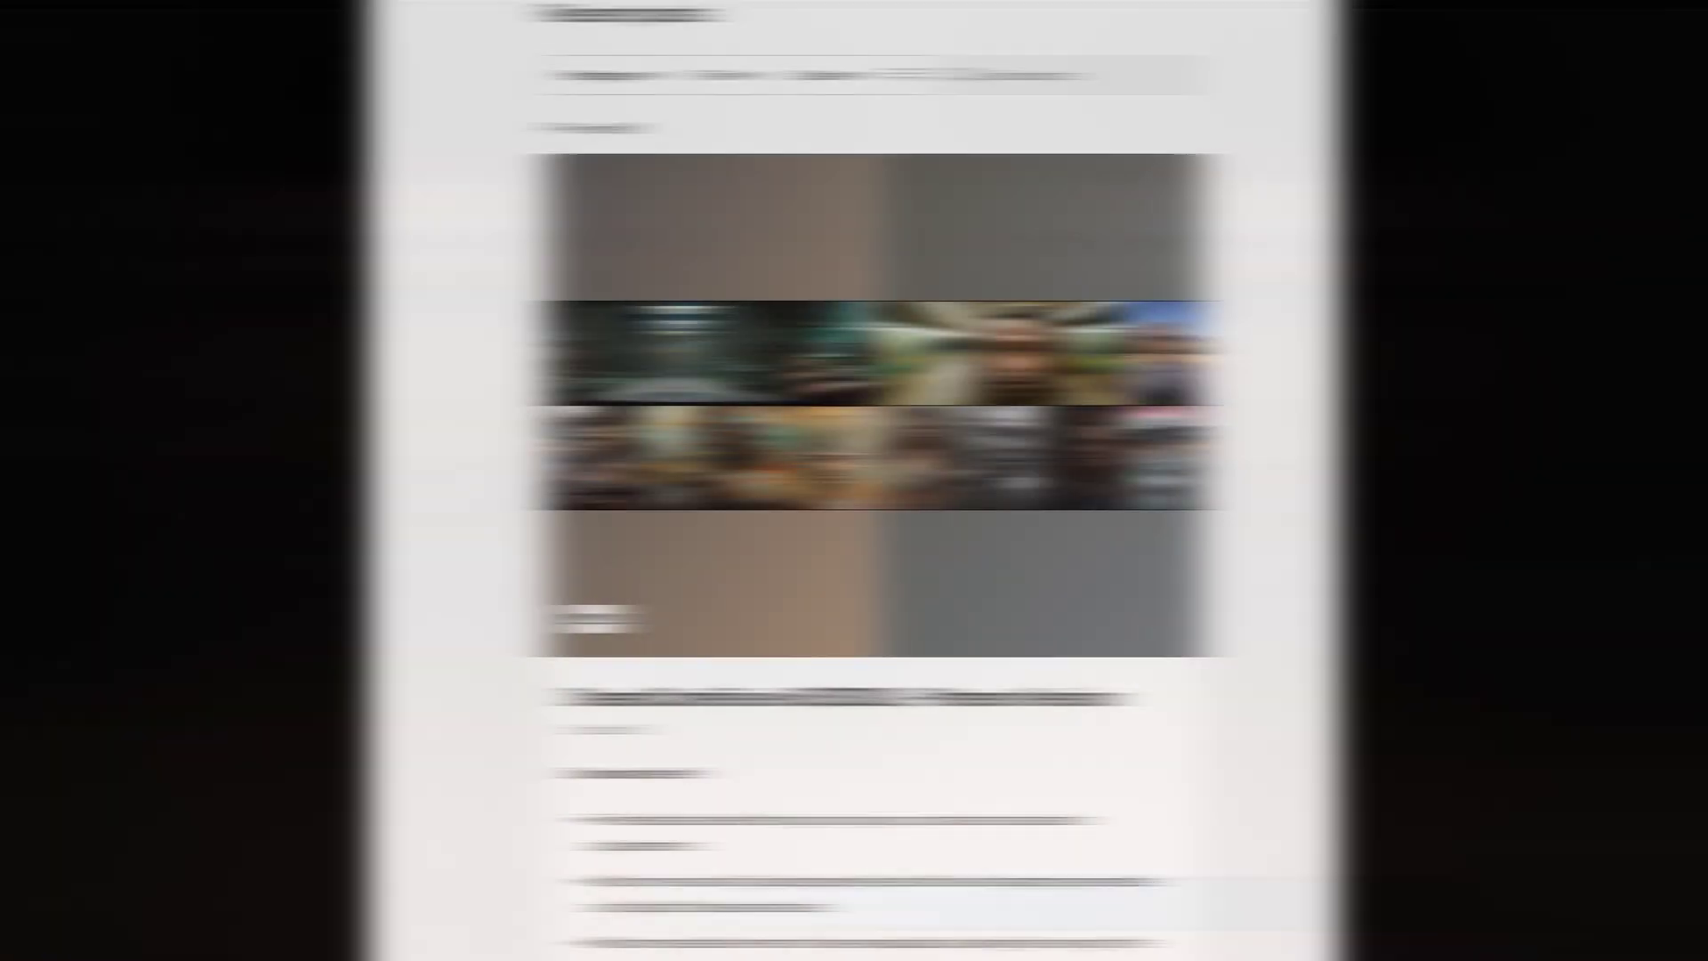
Scroll the Patreon feed past the ImageSizer, I-MAX, Flux Redux and Seamless Cloth Transfer posts
scroll(875, 480, "down", 10)
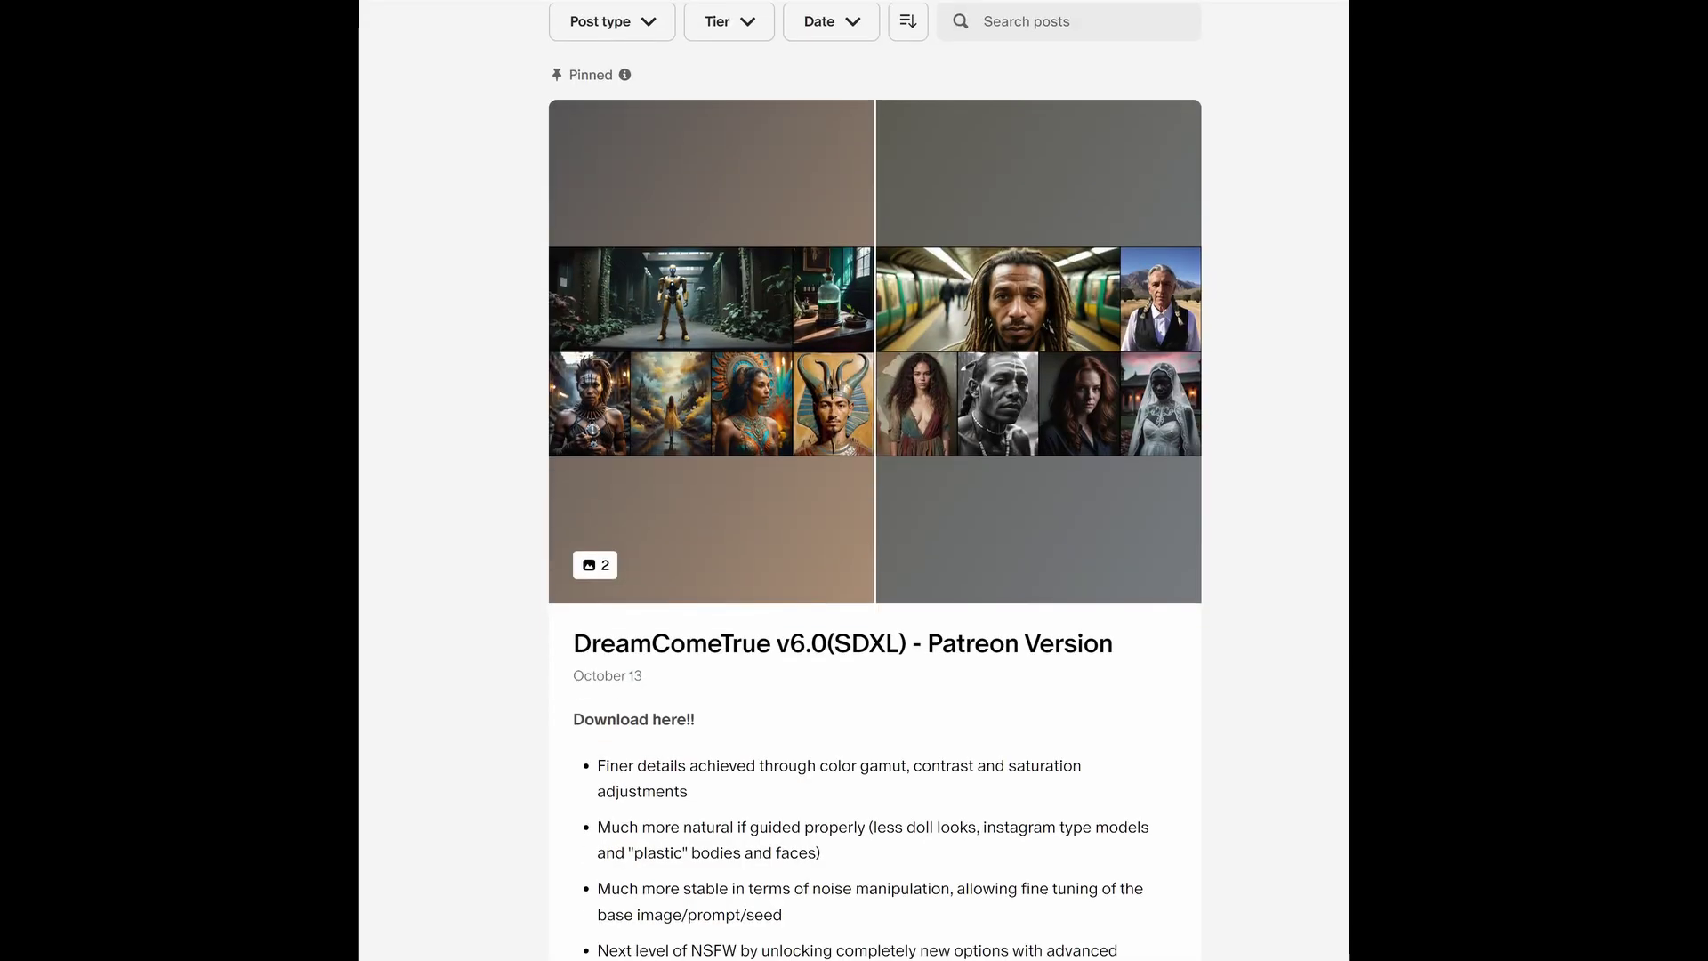
scroll(875, 480, "down", 10)
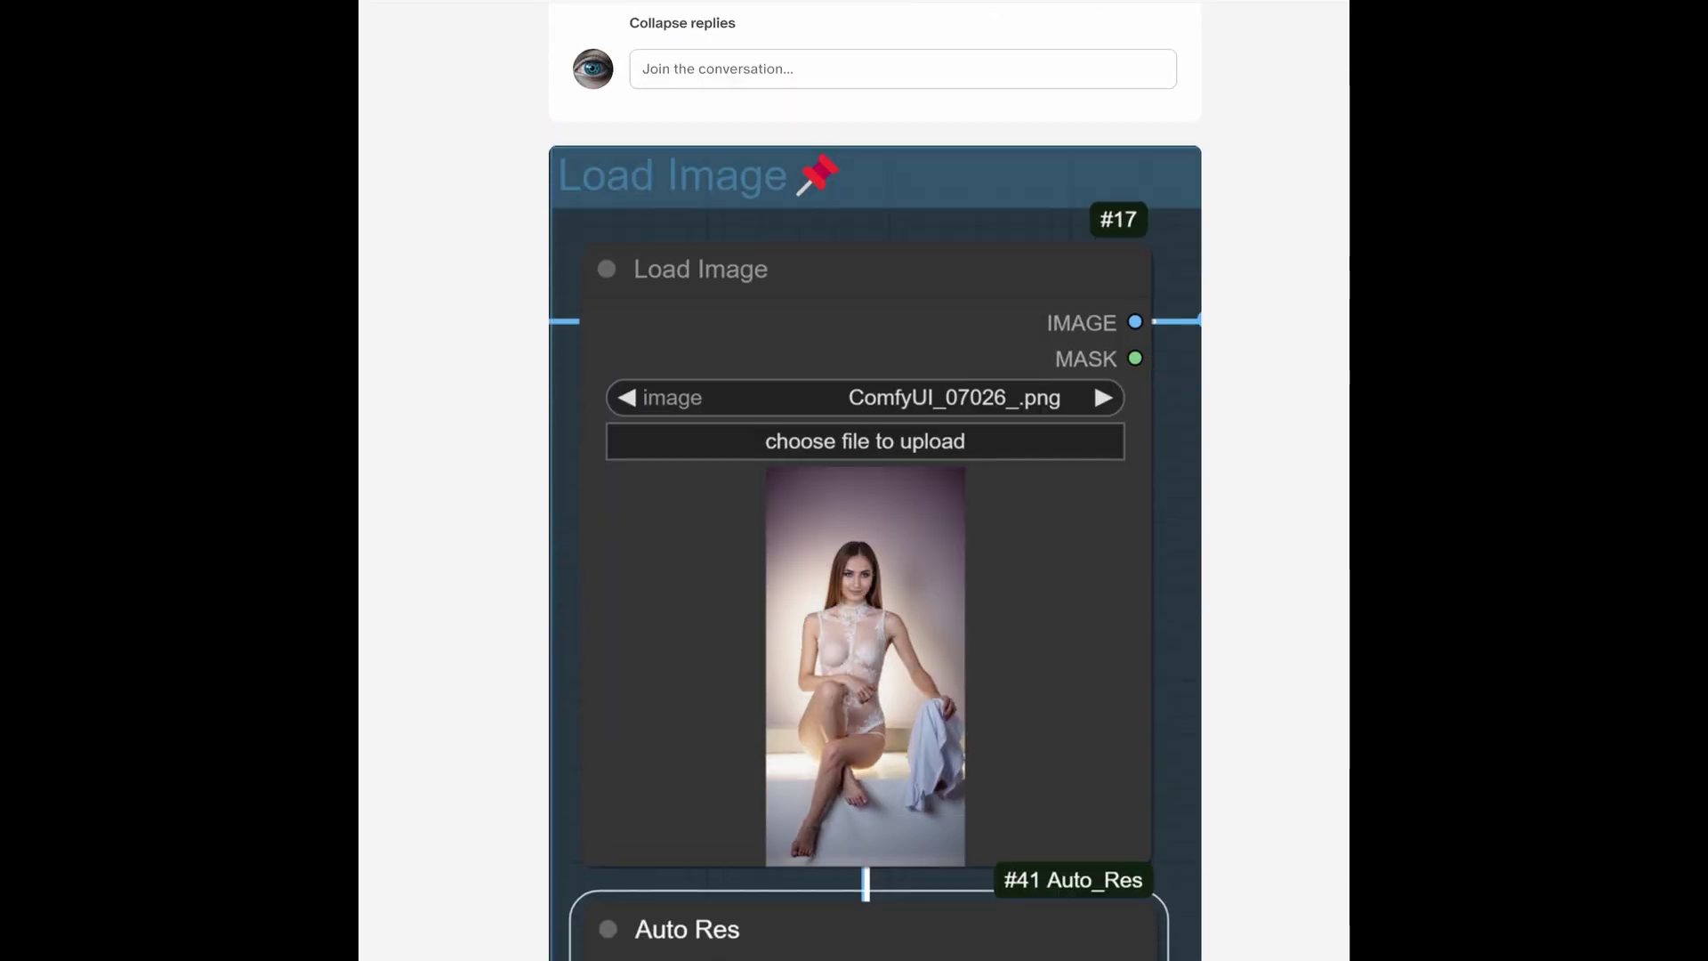
scroll(875, 480, "down", 6)
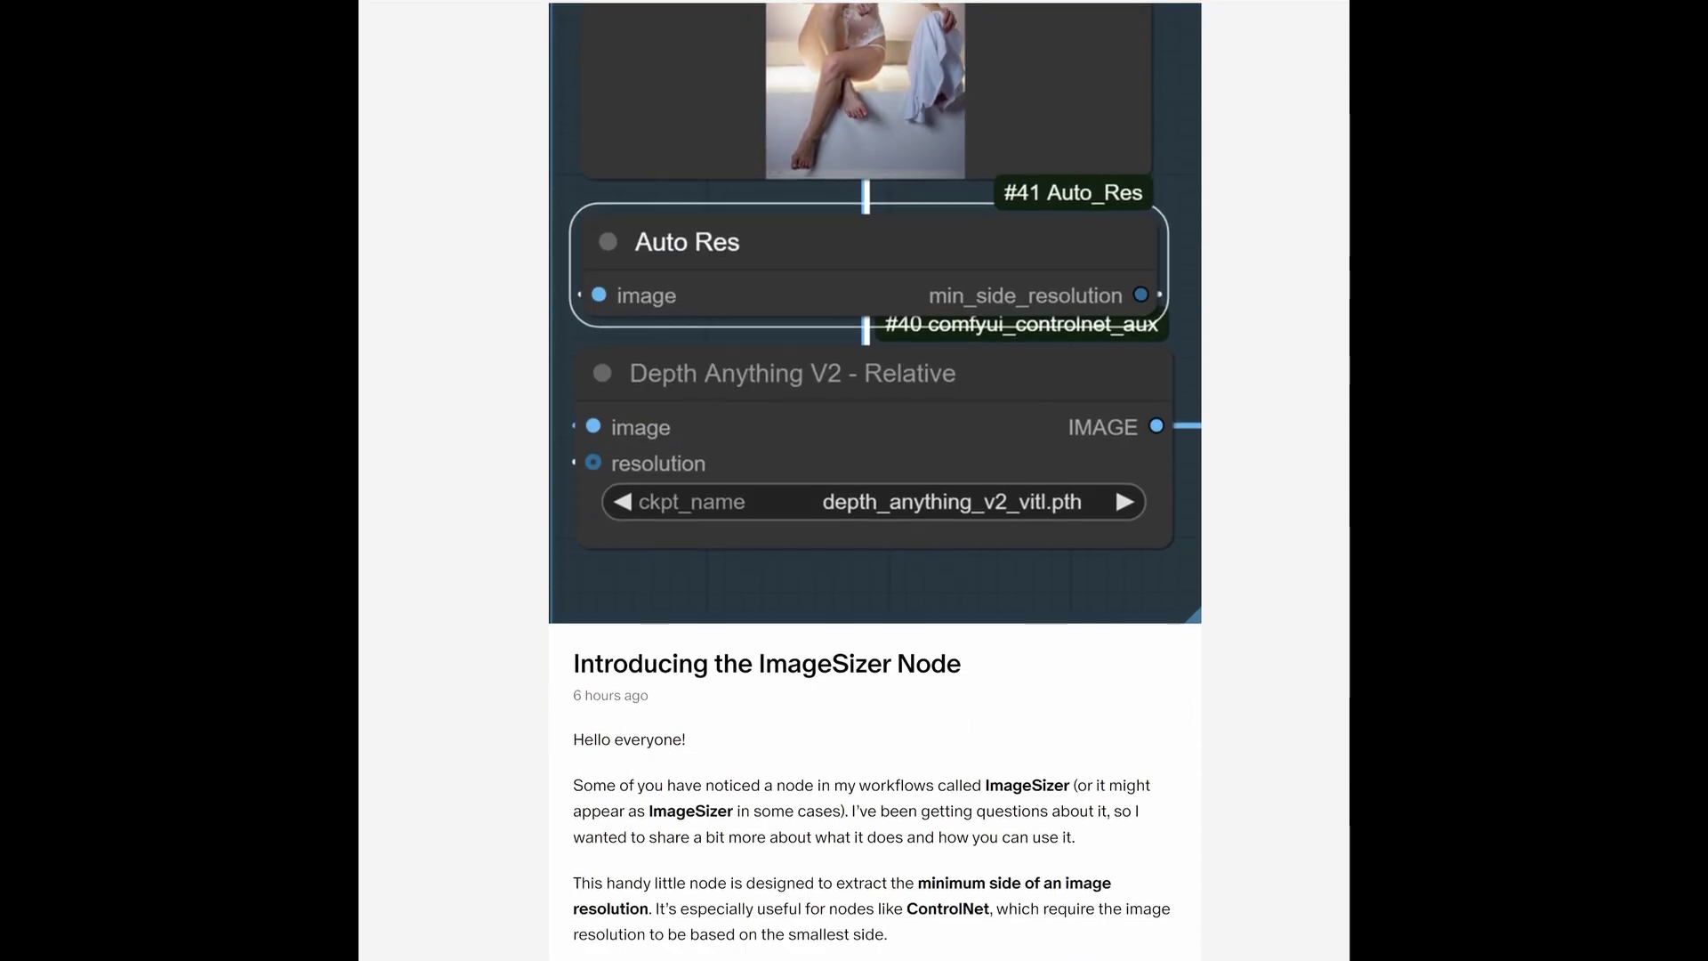
scroll(875, 481, "down", 10)
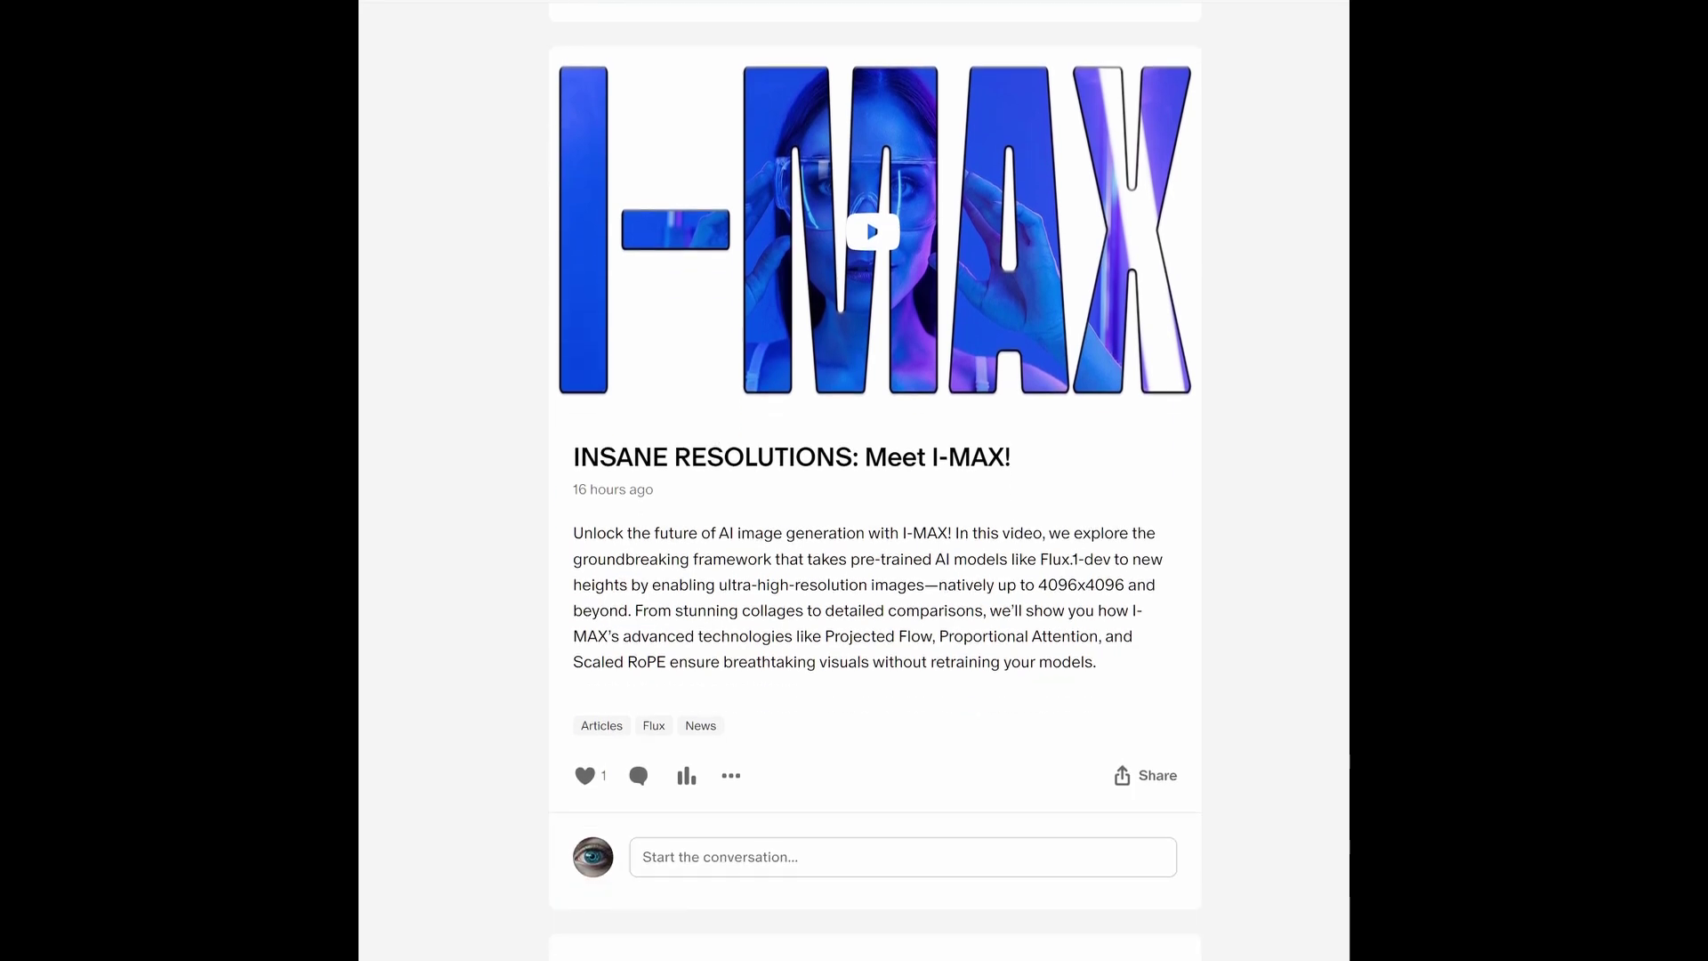
scroll(875, 481, "down", 9)
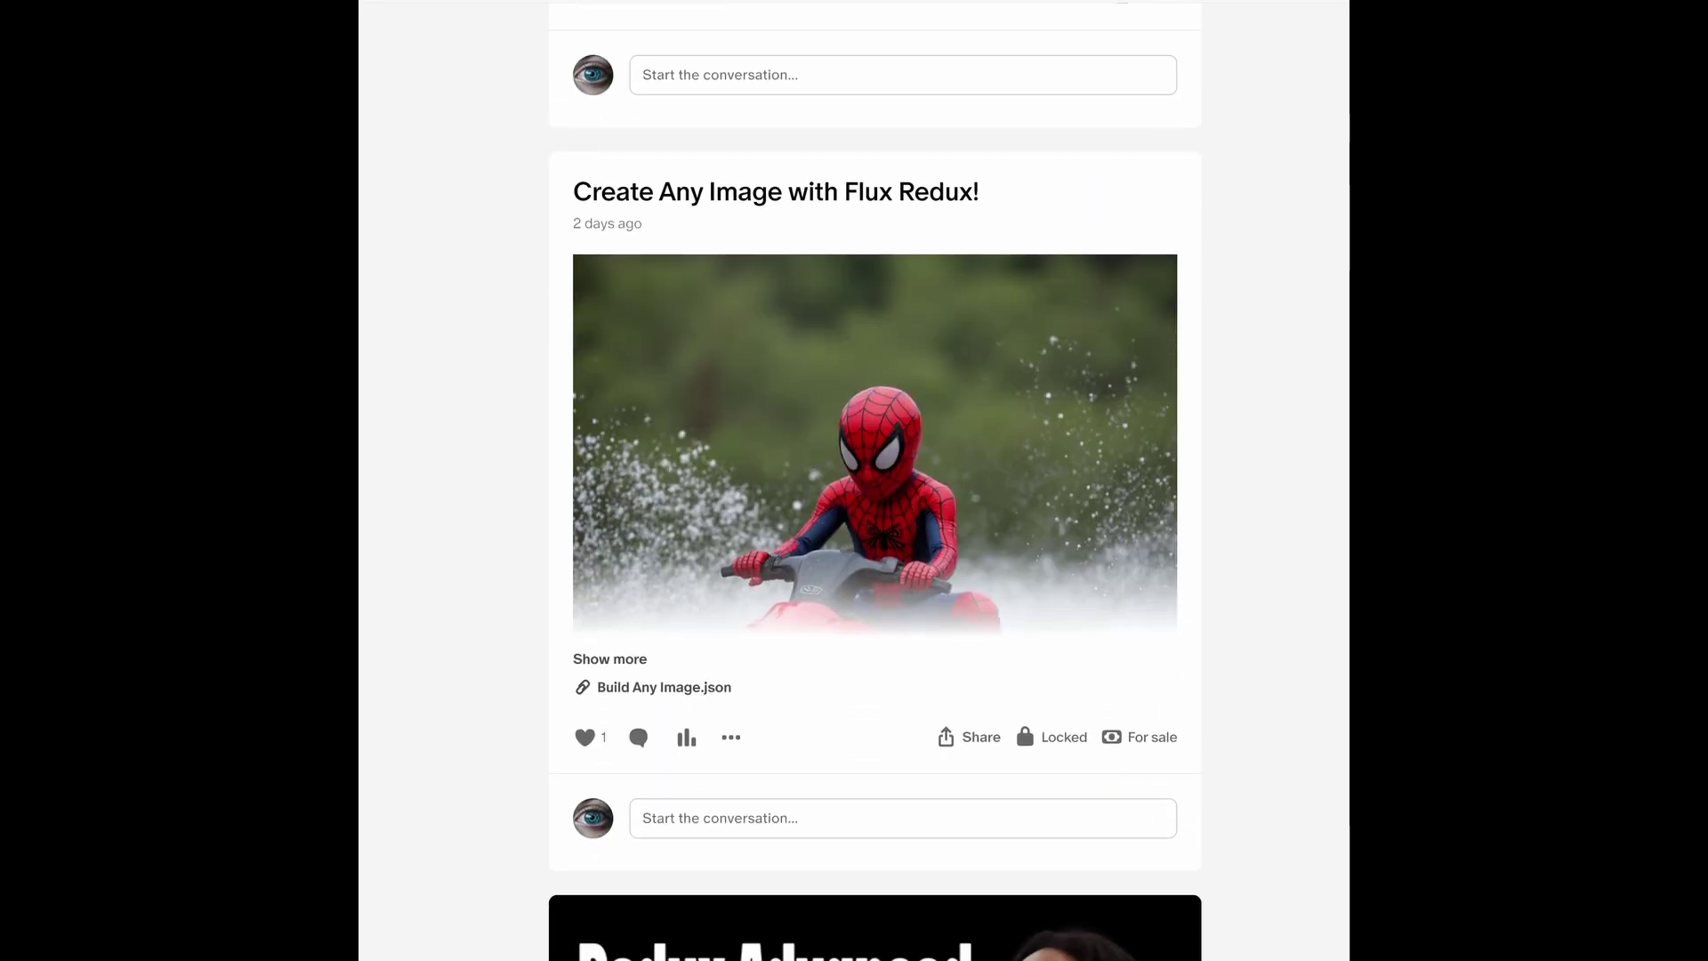
scroll(876, 480, "down", 16)
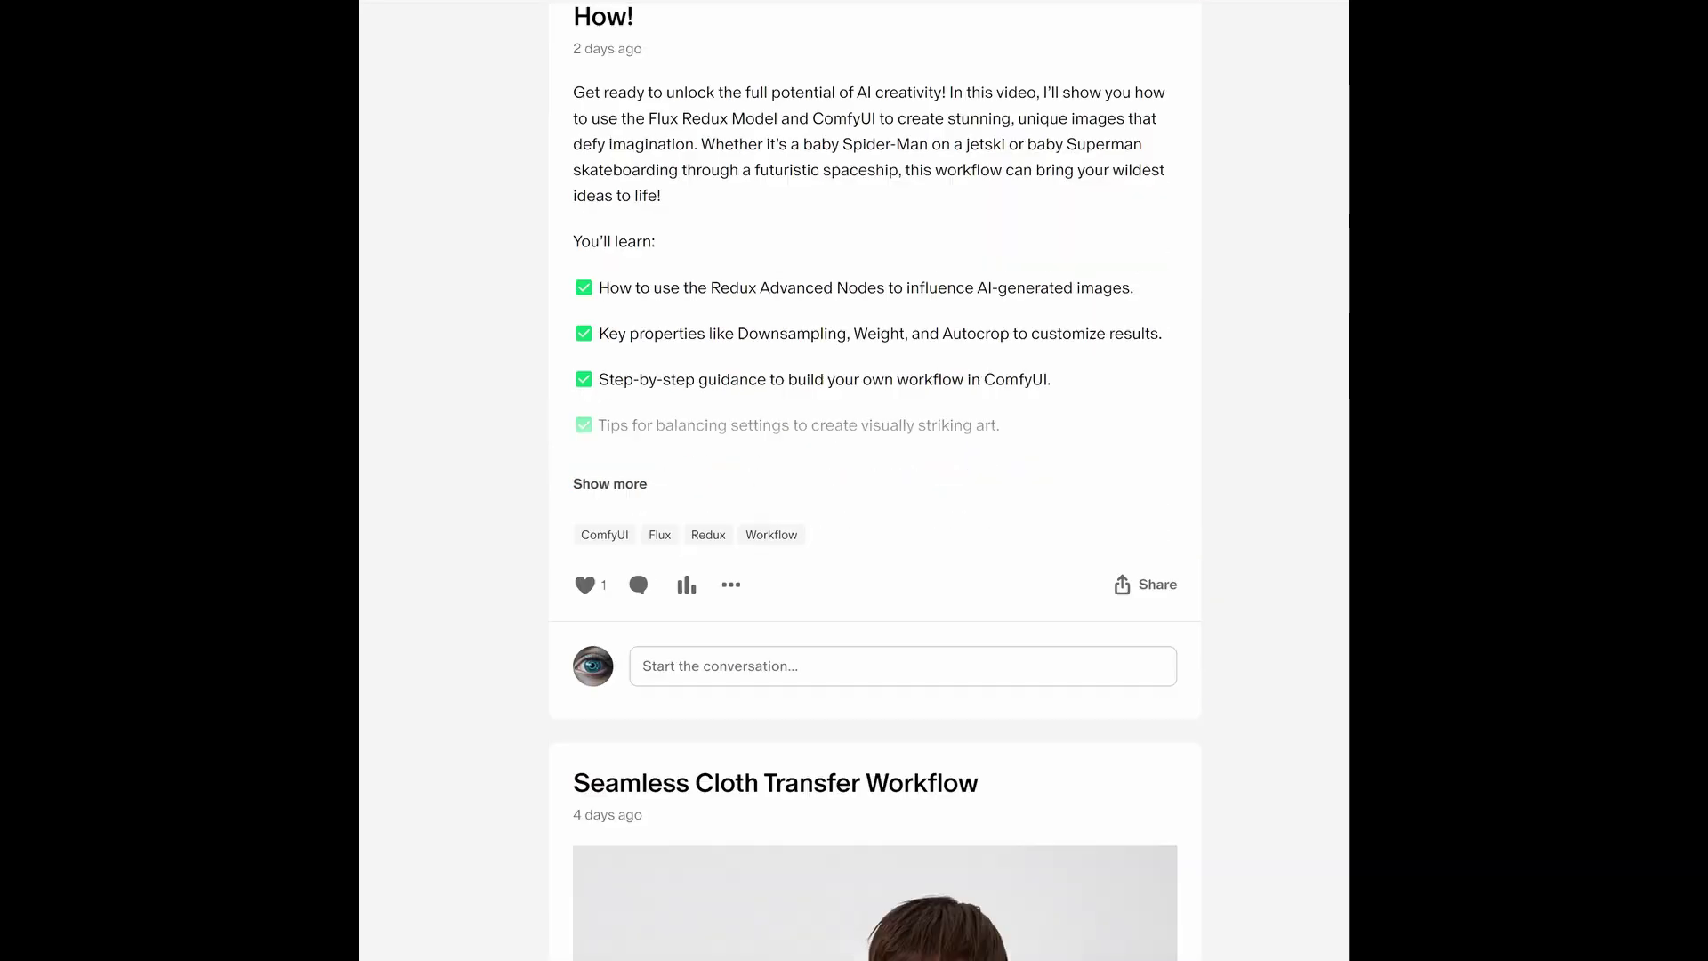
scroll(875, 480, "down", 10)
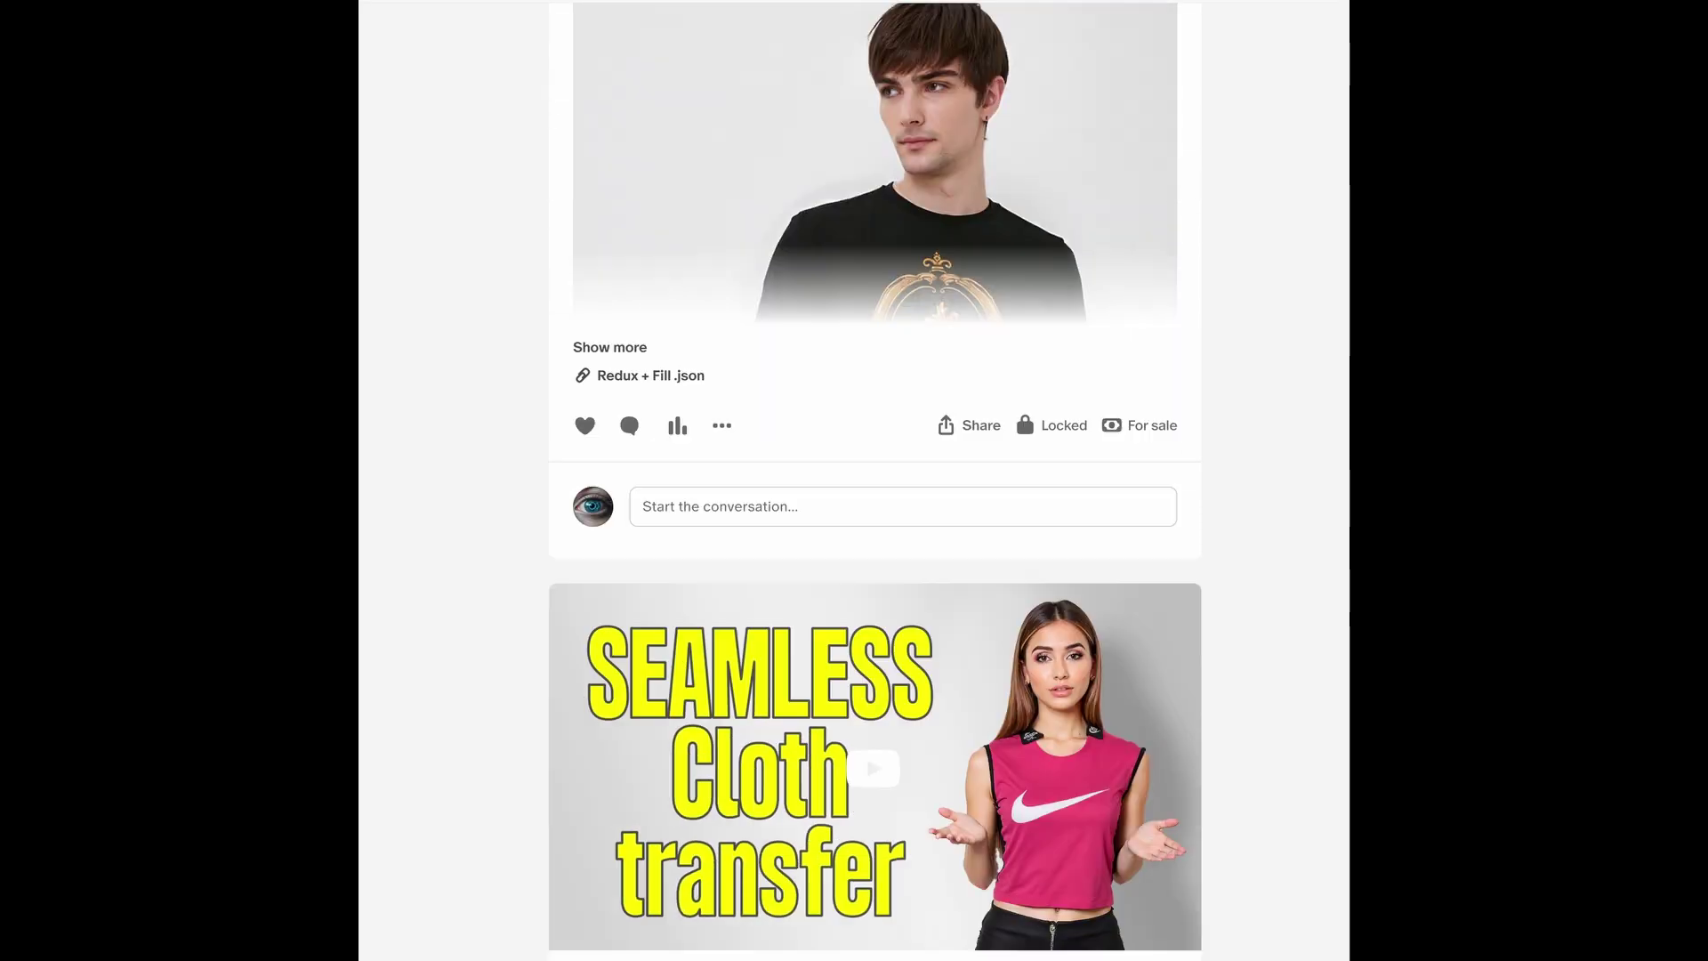
scroll(866, 388, "down", 14)
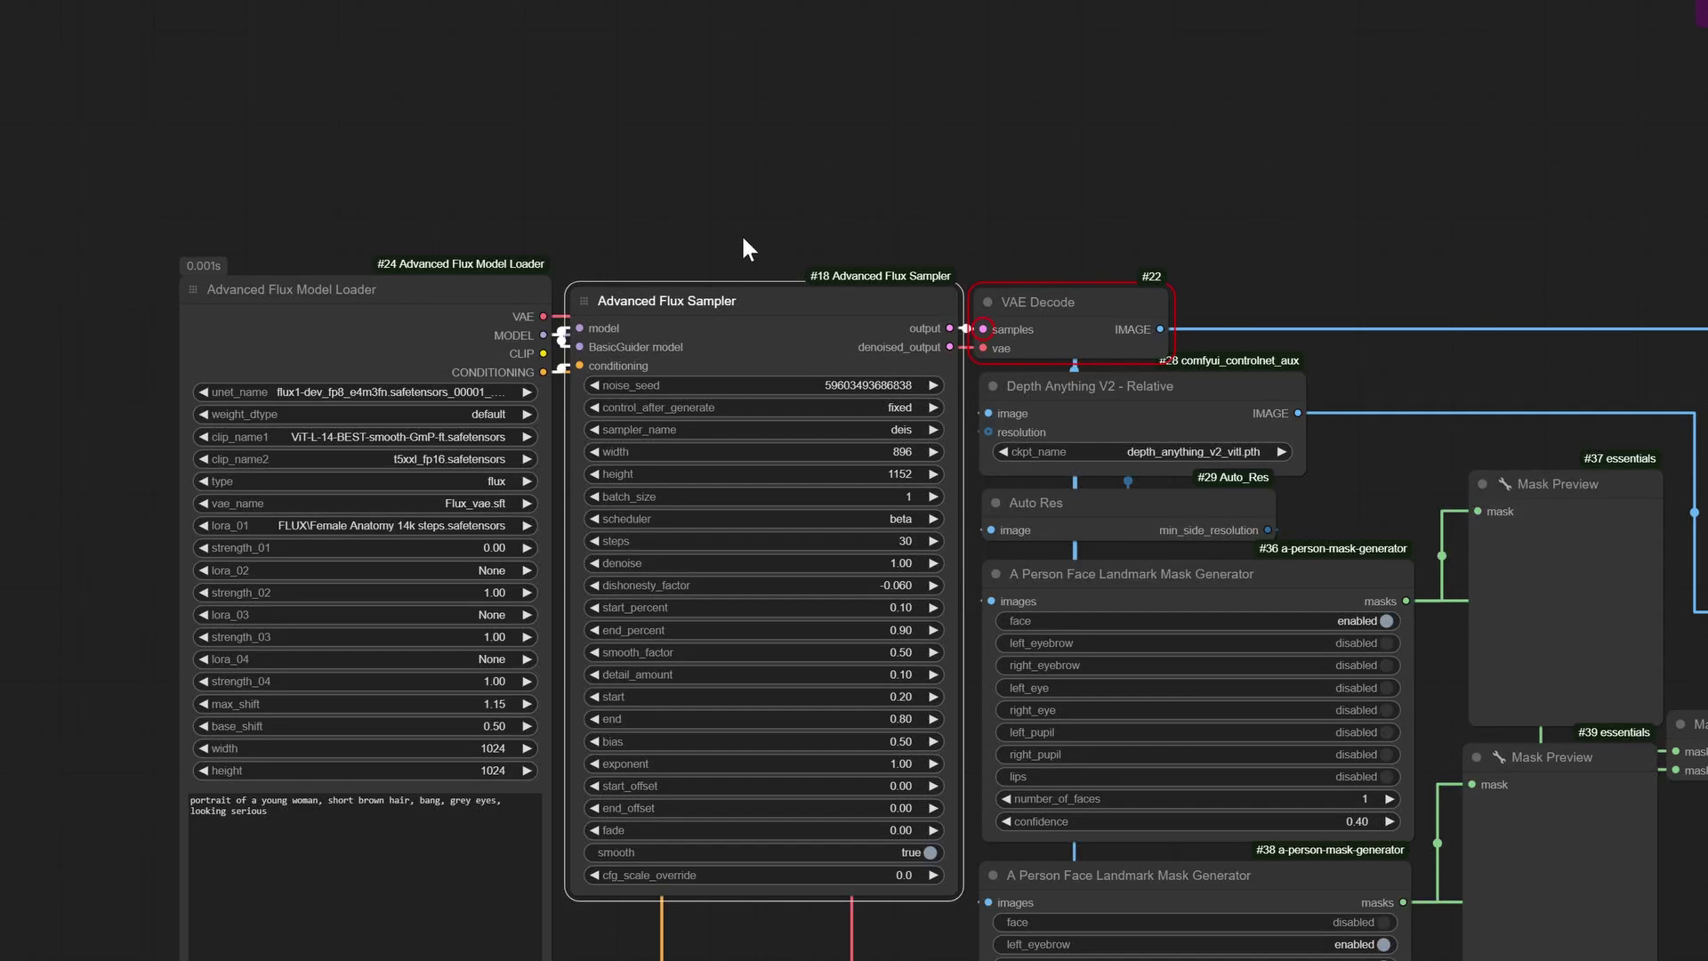
Move the Advanced Flux Sampler group node higher on the canvas
left_click_drag(751, 307, 749, 233)
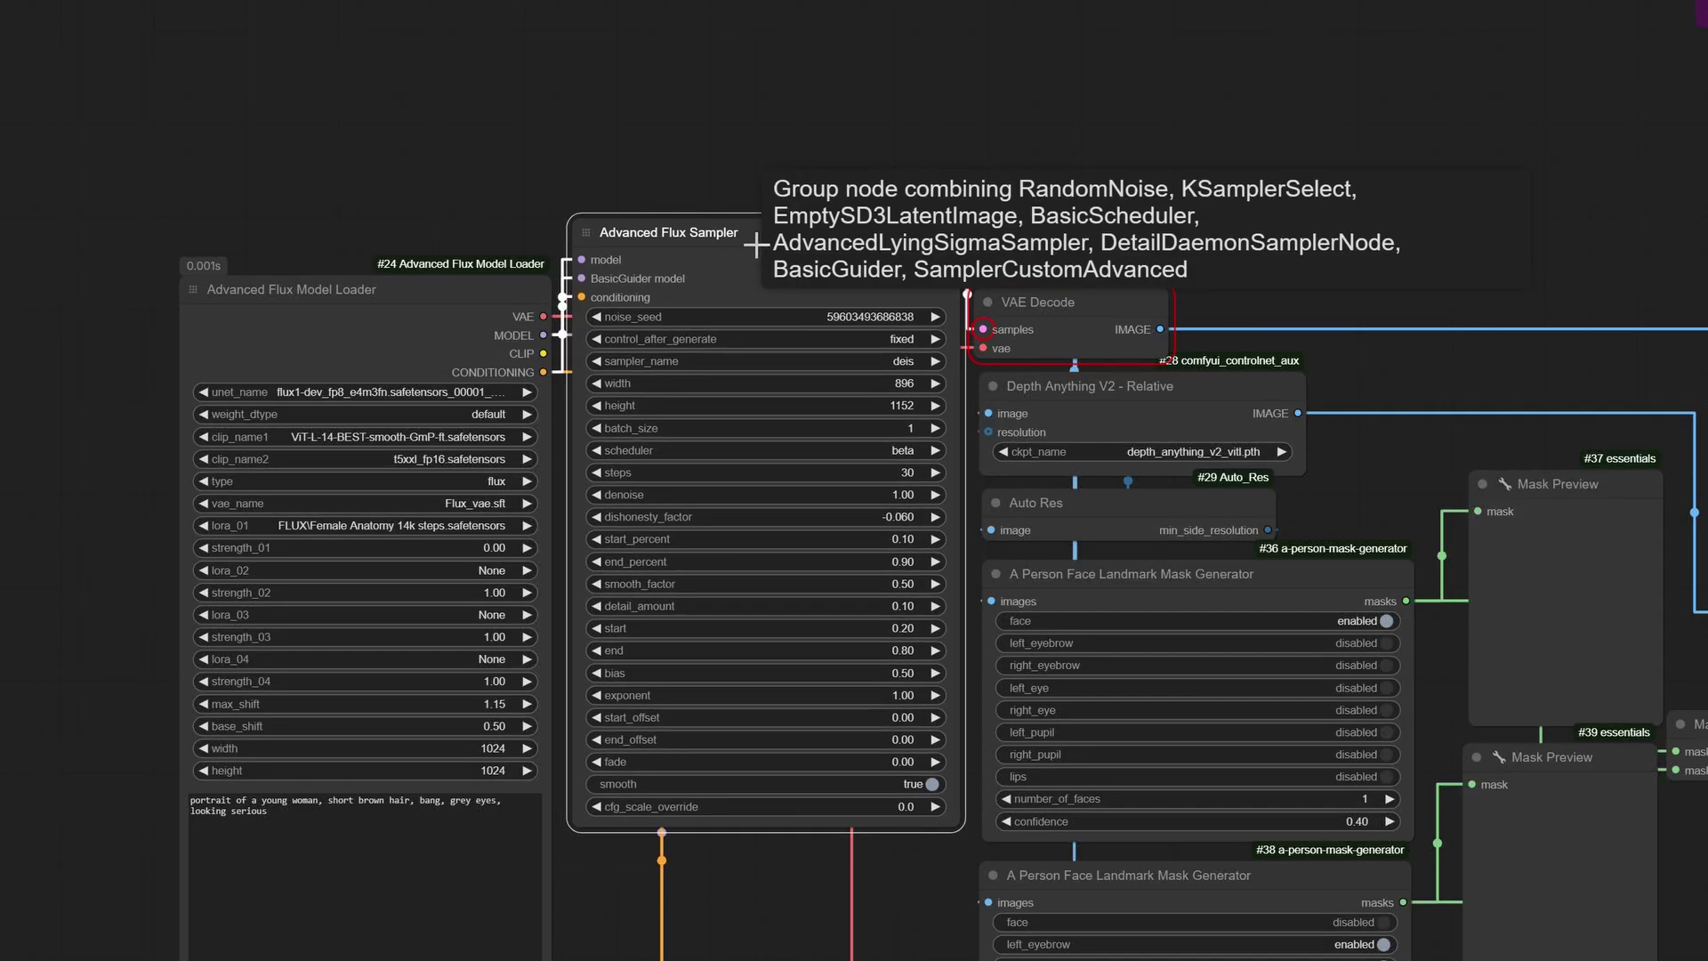
left_click_drag(744, 114, 899, 700)
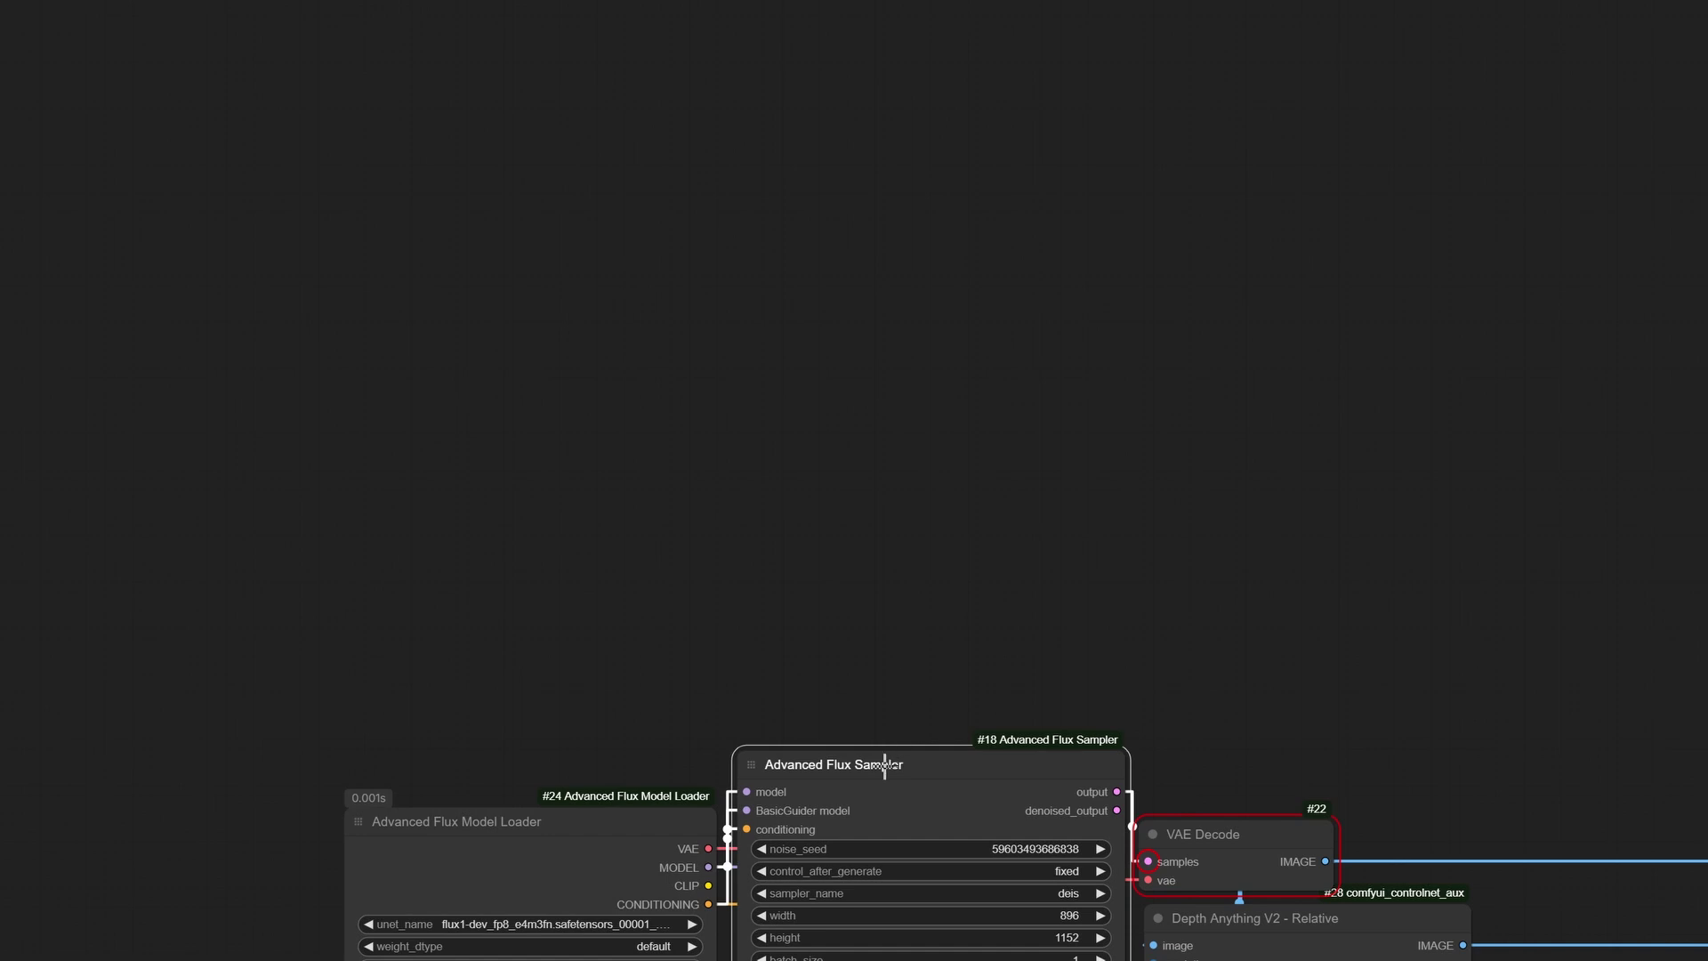
left_click_drag(884, 765, 872, 30)
Review its bundled nodes in Manage Group Node, then convert the group node into separate nodes
right_click(873, 36)
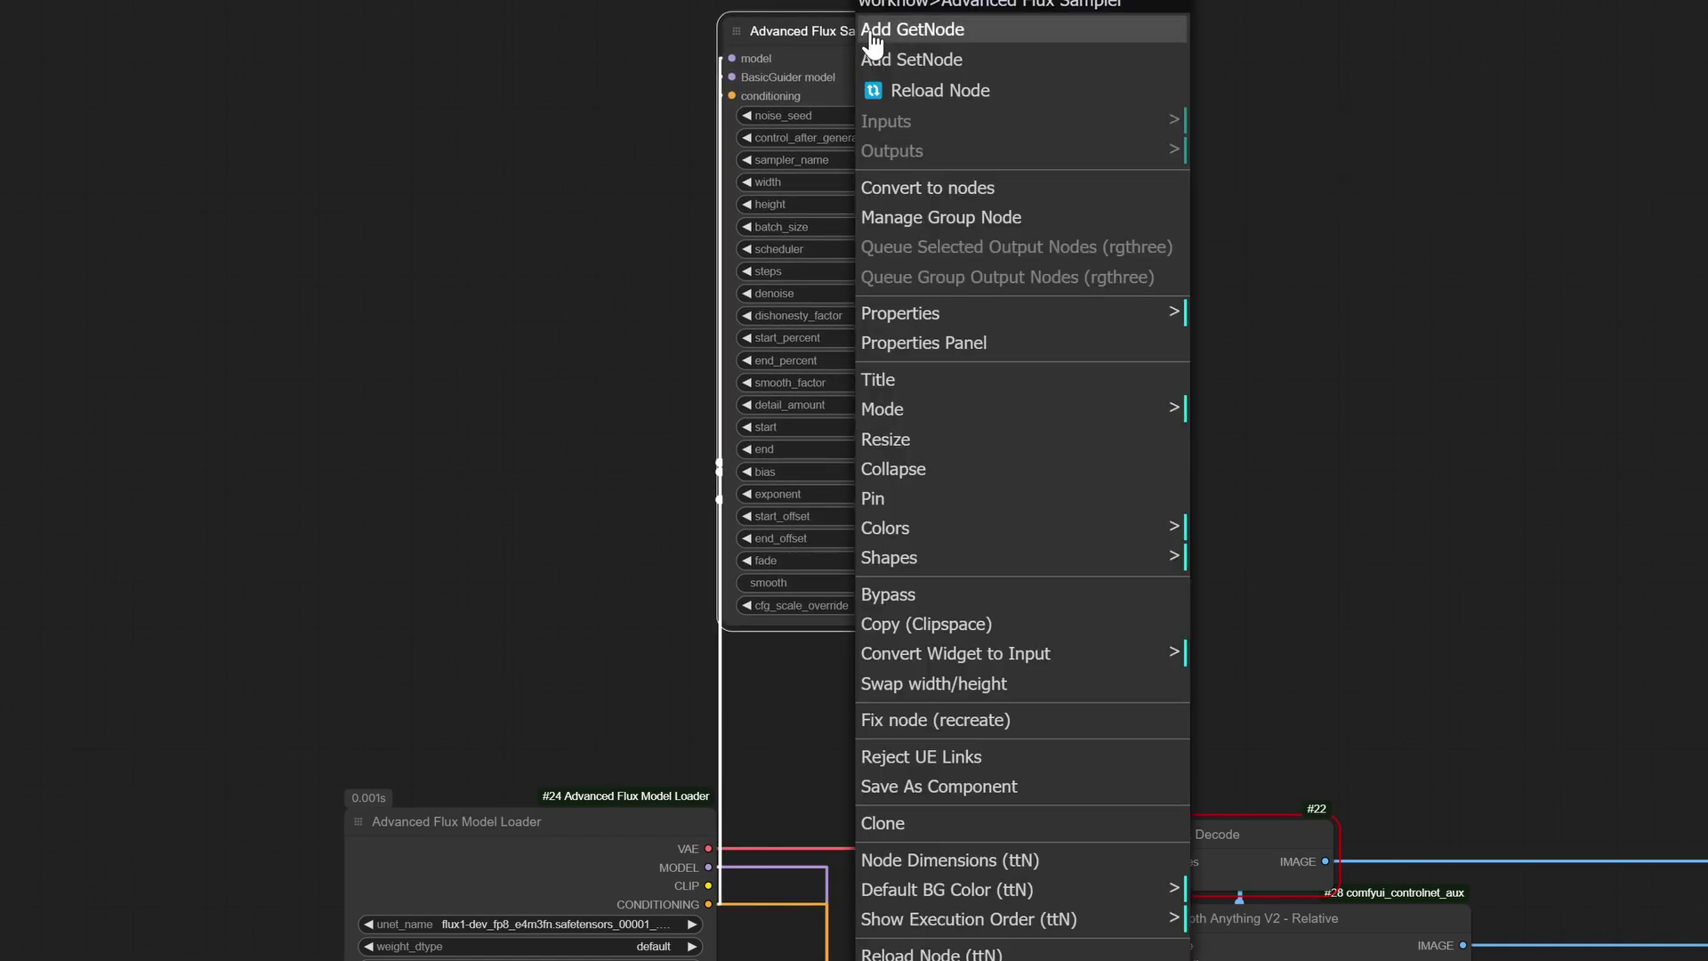
left_click(965, 227)
left_click(1499, 657)
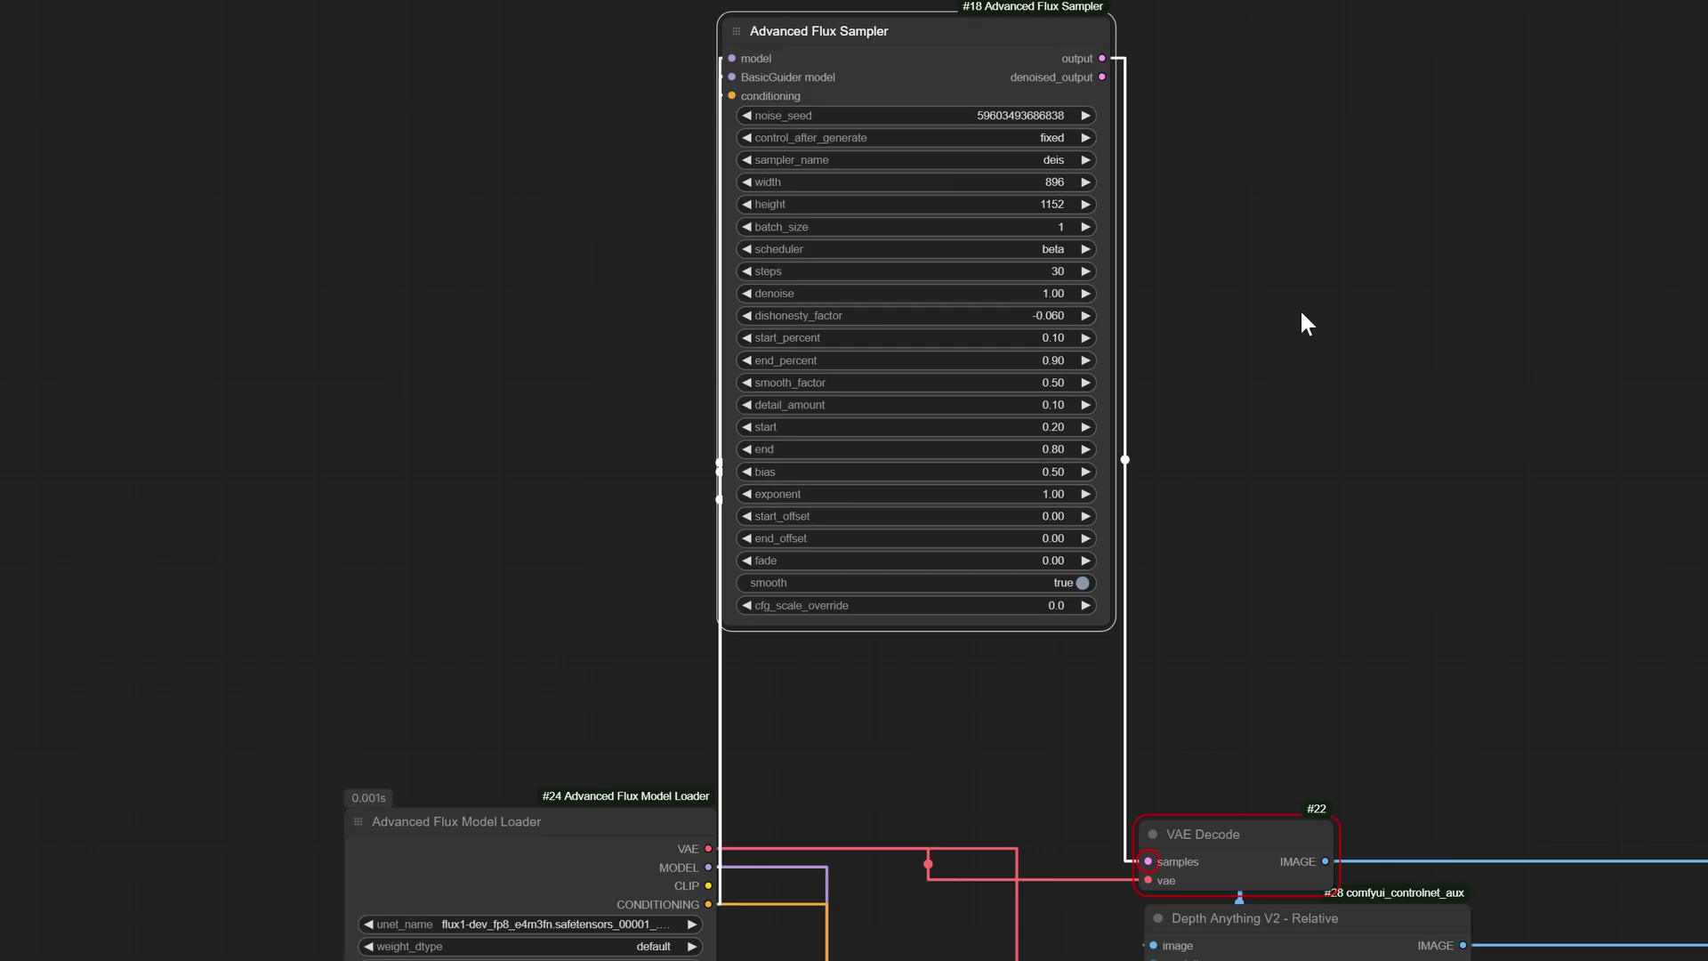
right_click(944, 38)
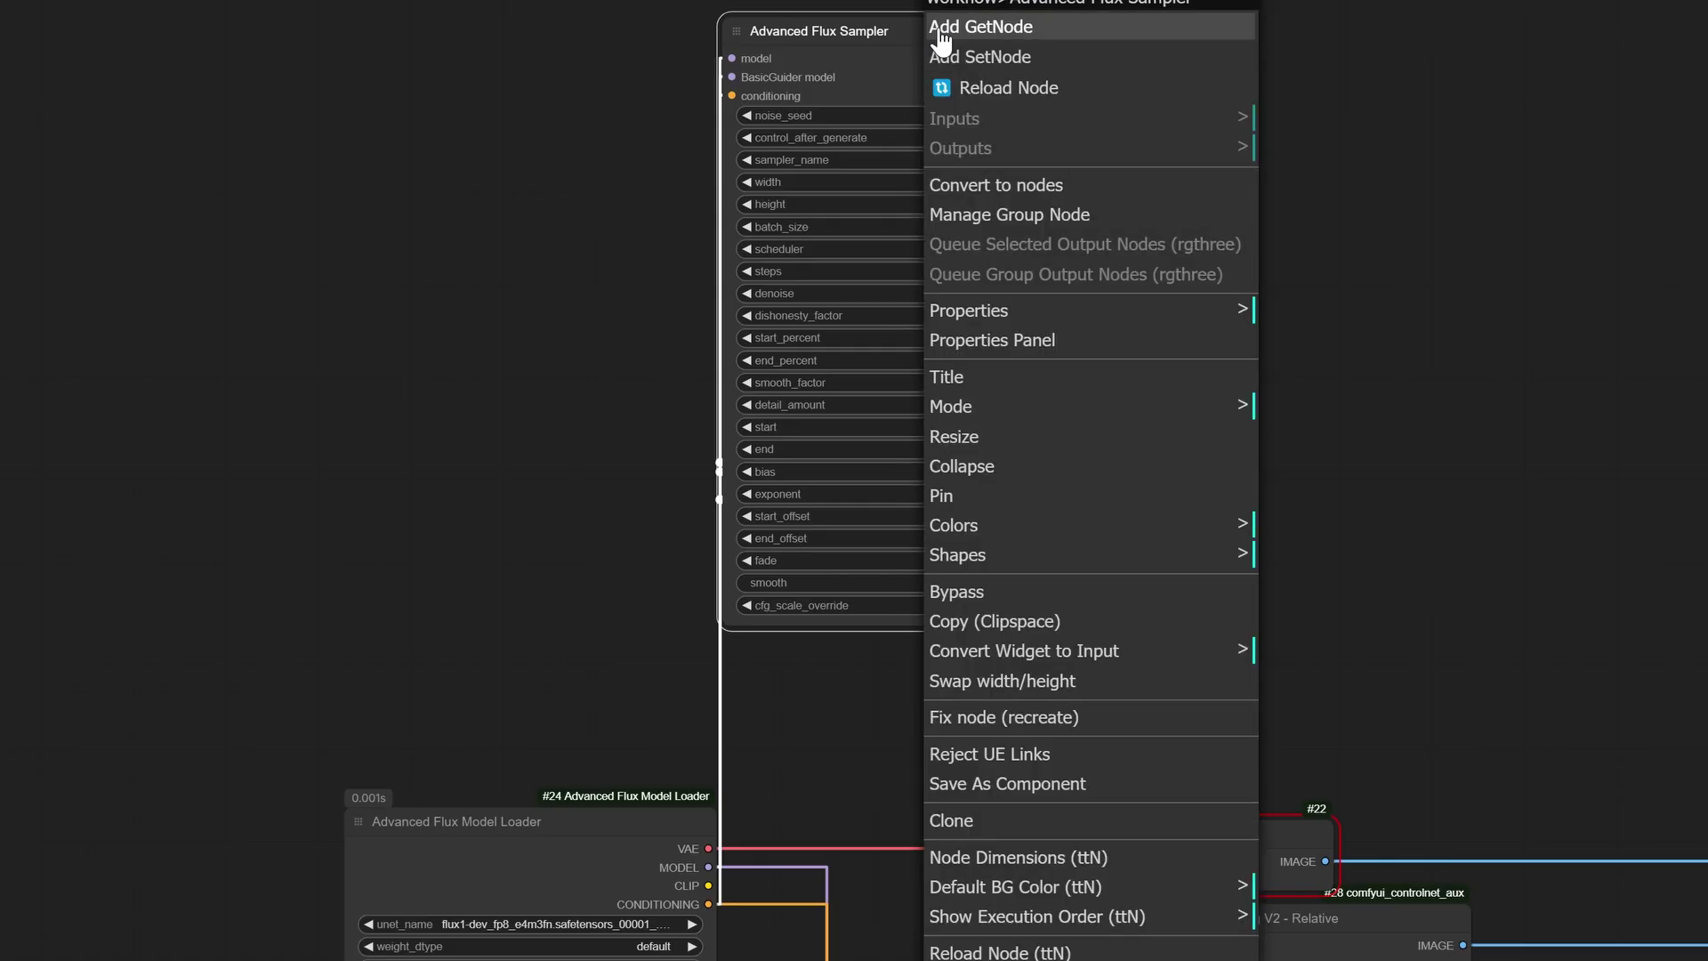
left_click(1030, 187)
Reposition the Advanced Lying Sigma Sampler and Detail Daemon Sampler nodes slightly
left_click(1484, 255)
left_click(1569, 353)
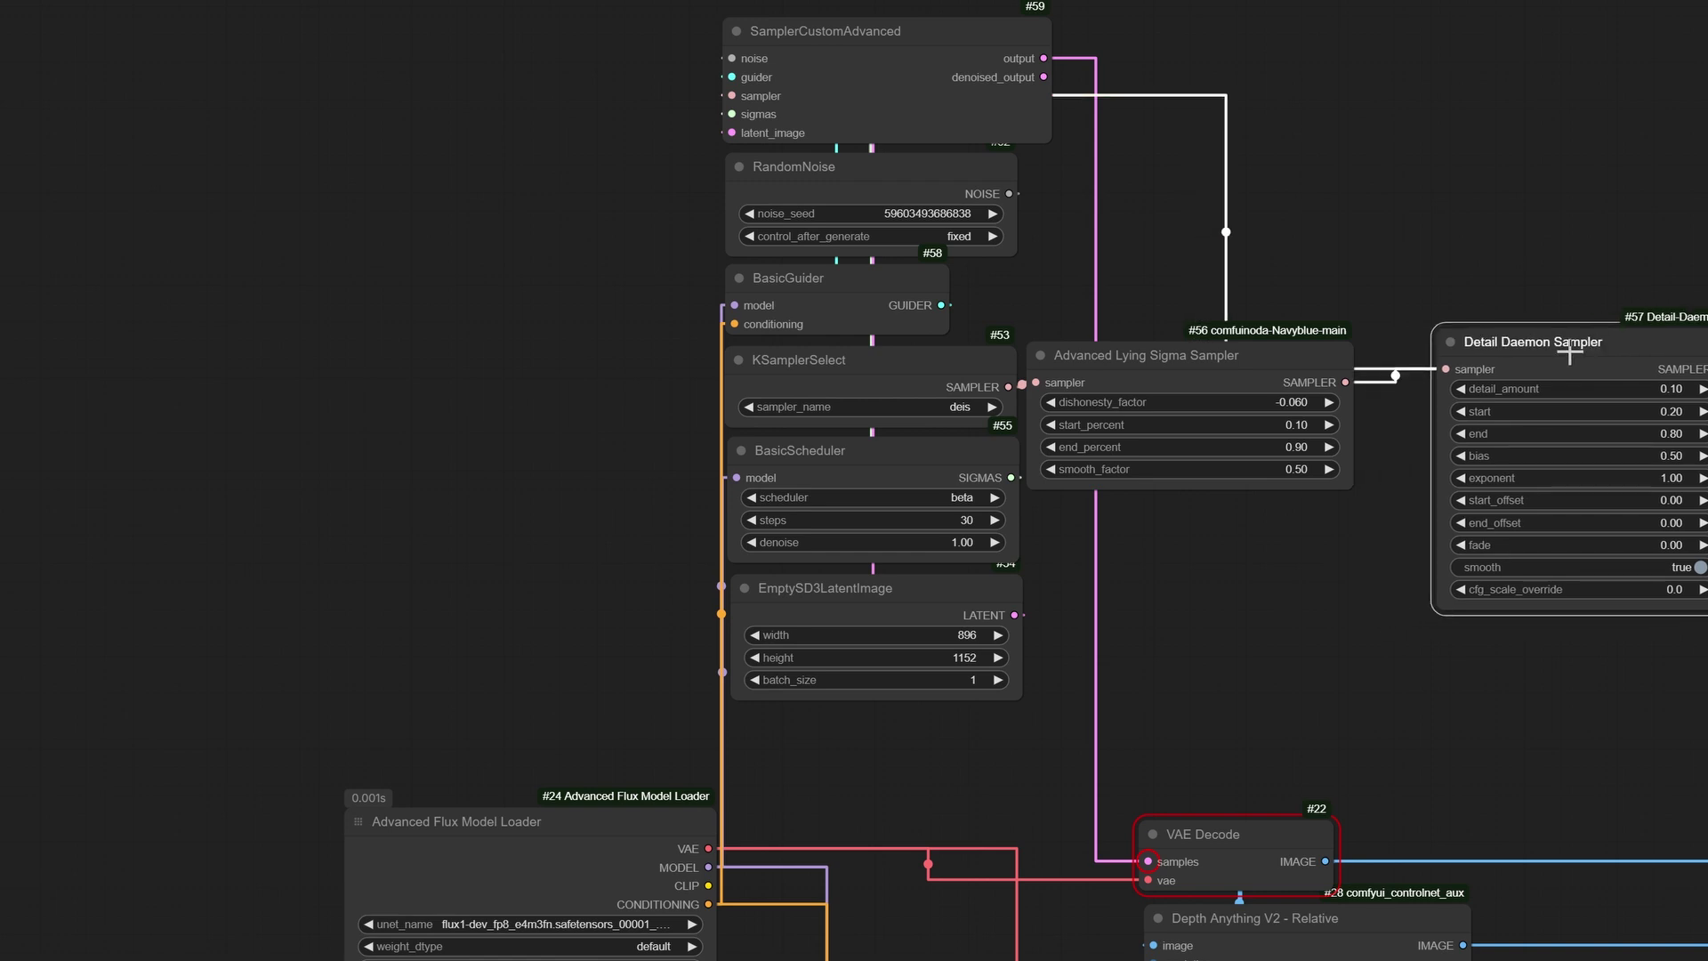
left_click_drag(1214, 367, 1244, 354)
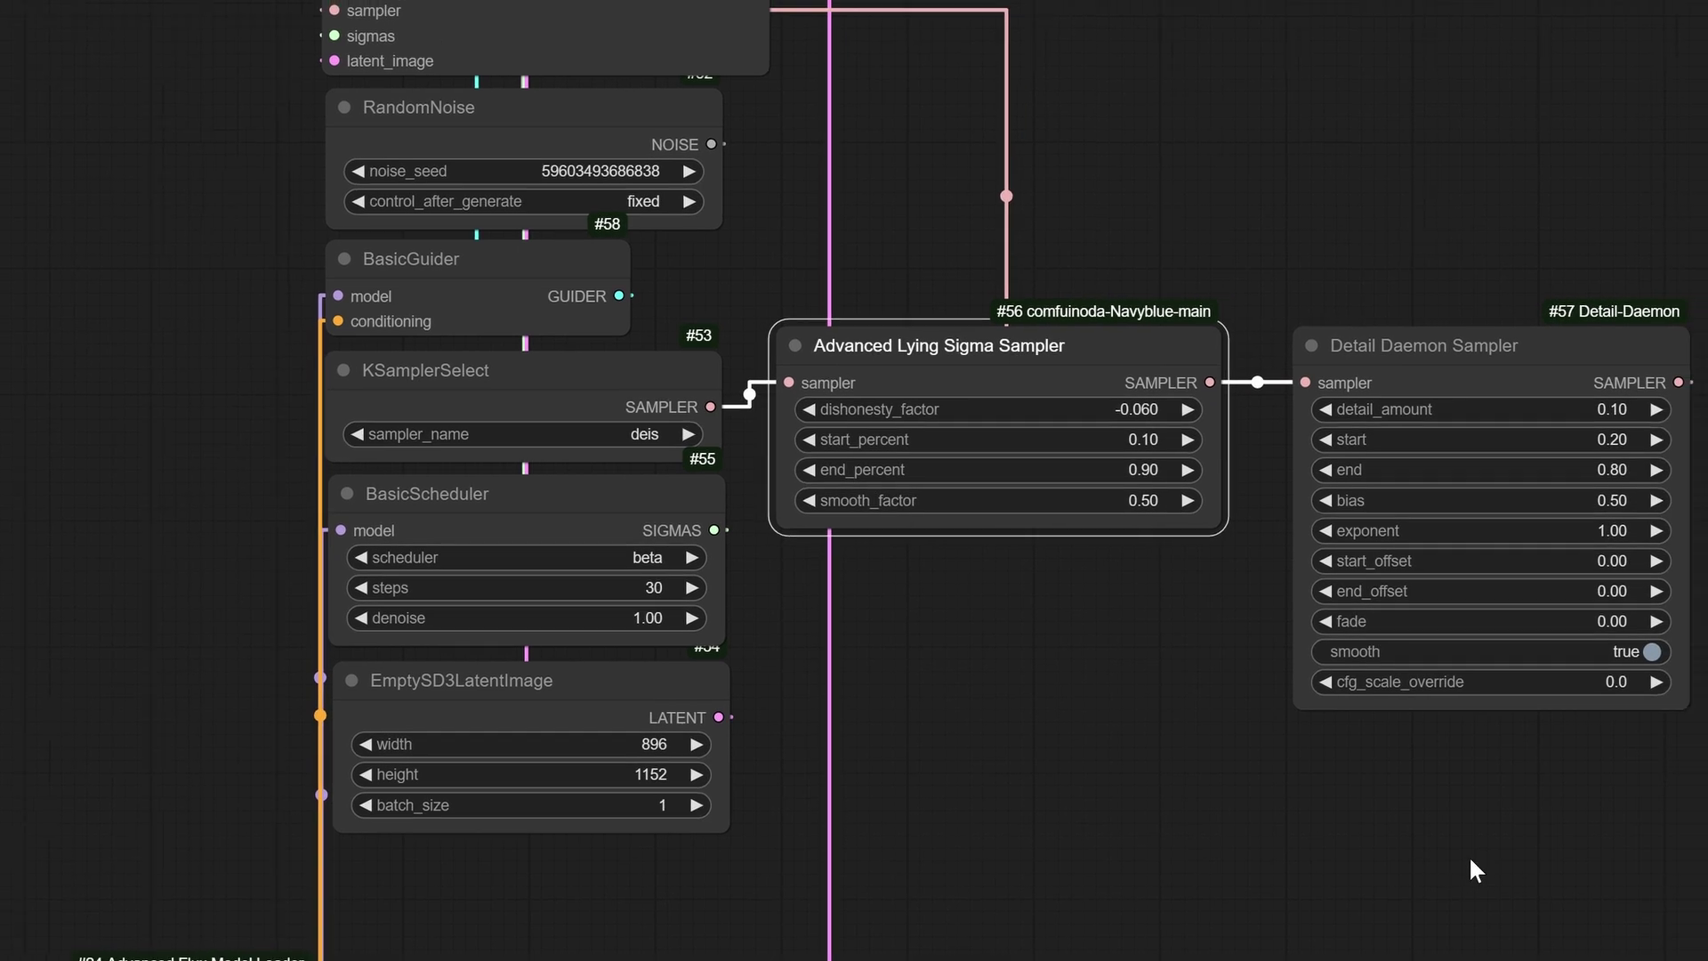
mouse_move(973, 334)
left_mouse_down()
mouse_move(957, 336)
mouse_move(974, 342)
left_mouse_up()
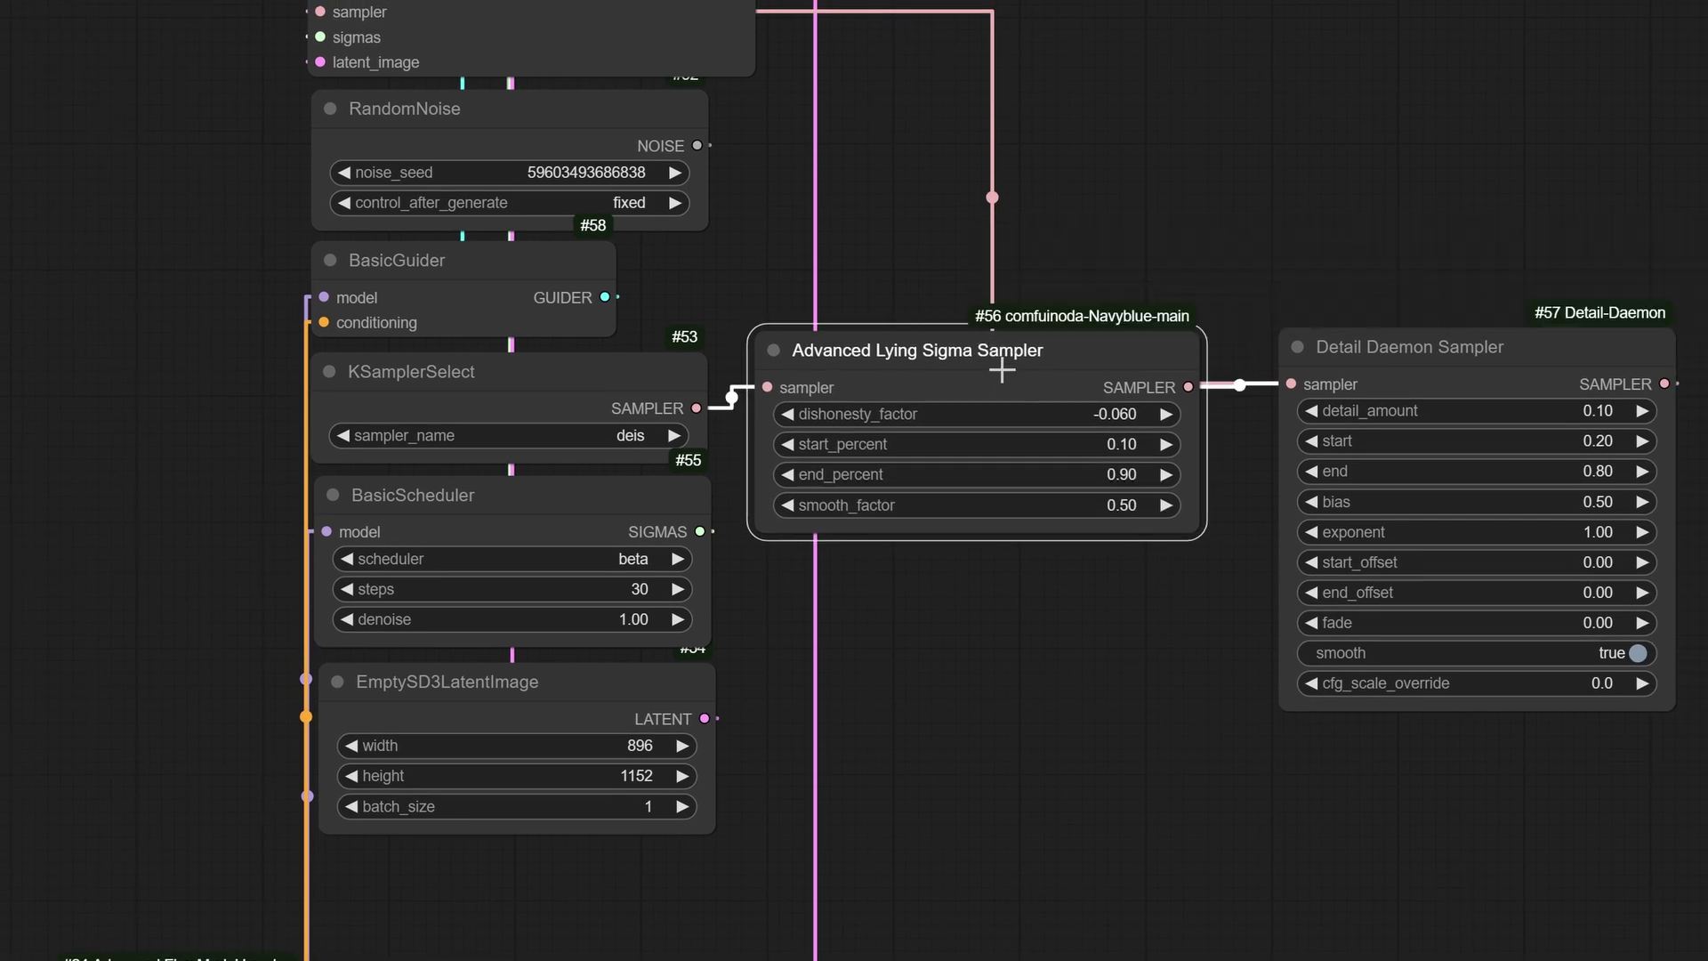
left_click(1308, 69)
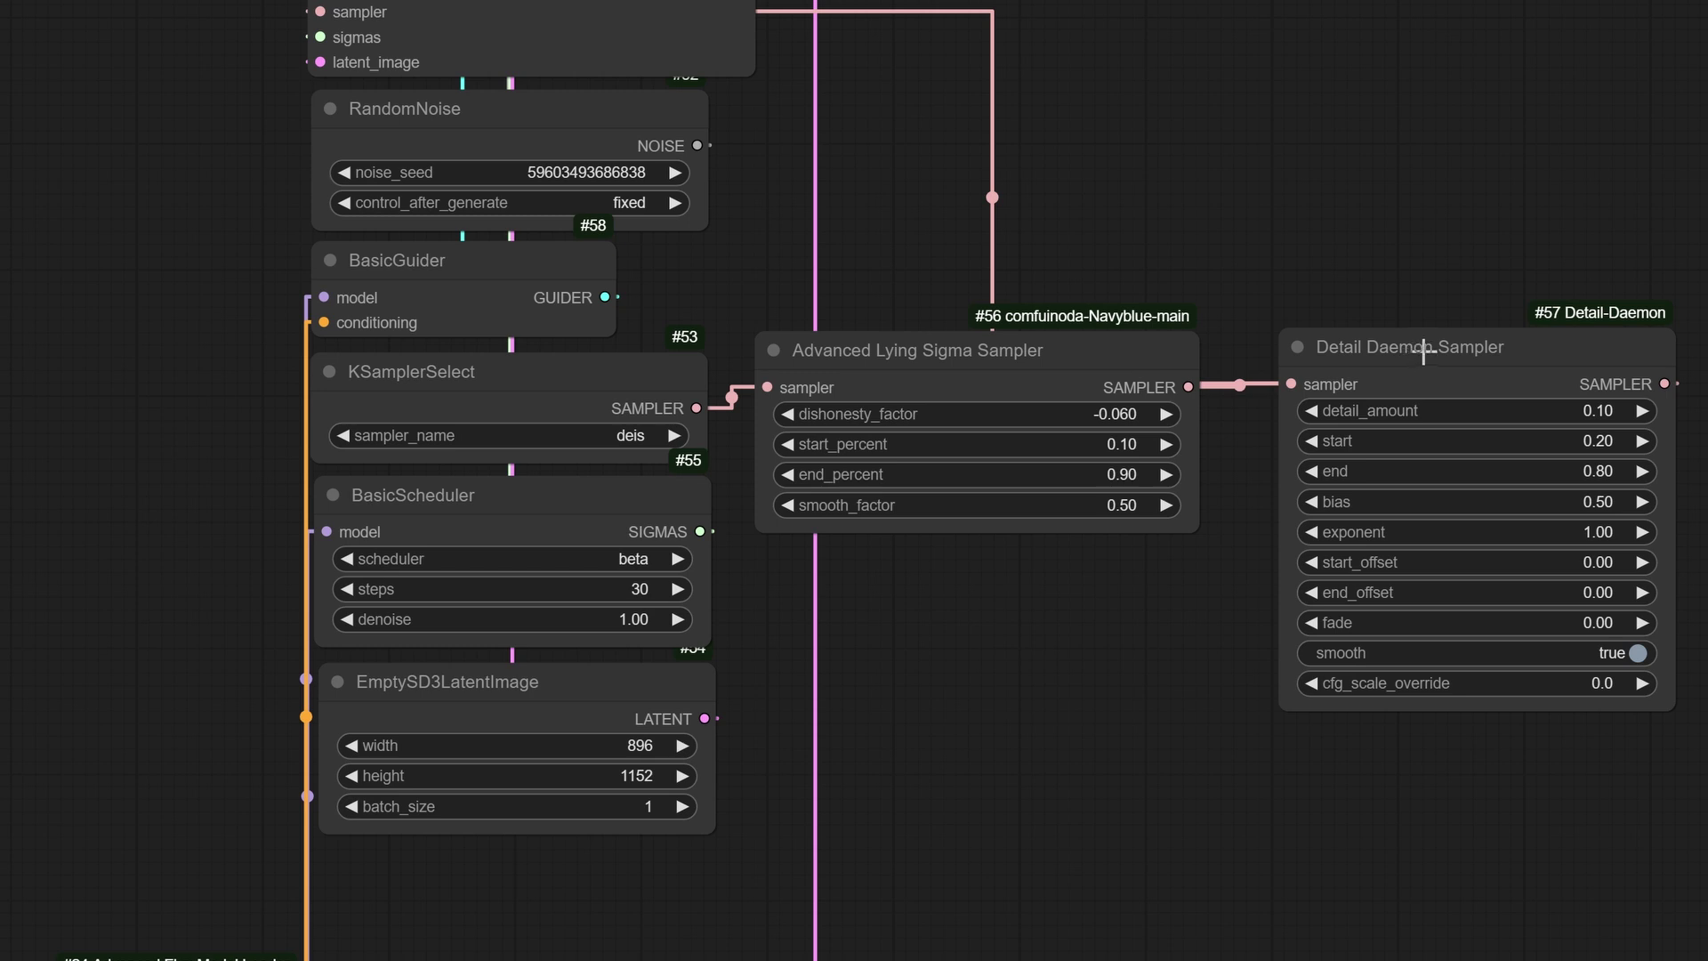
left_click_drag(1423, 349, 1426, 347)
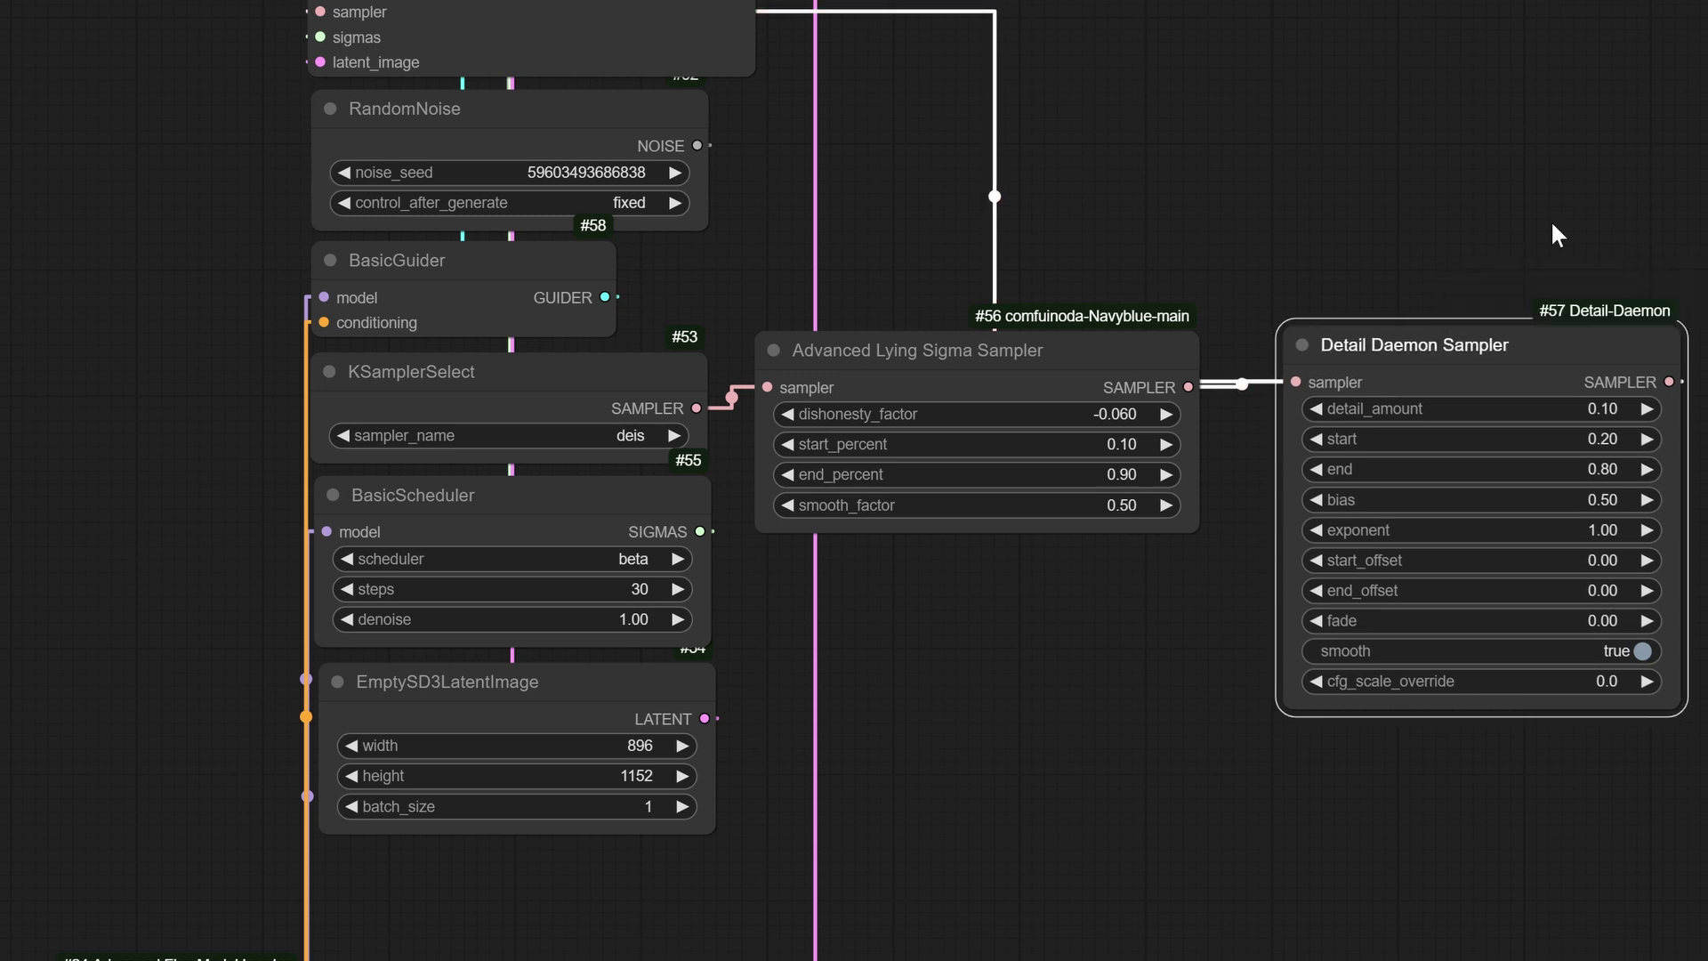
left_click(1375, 169)
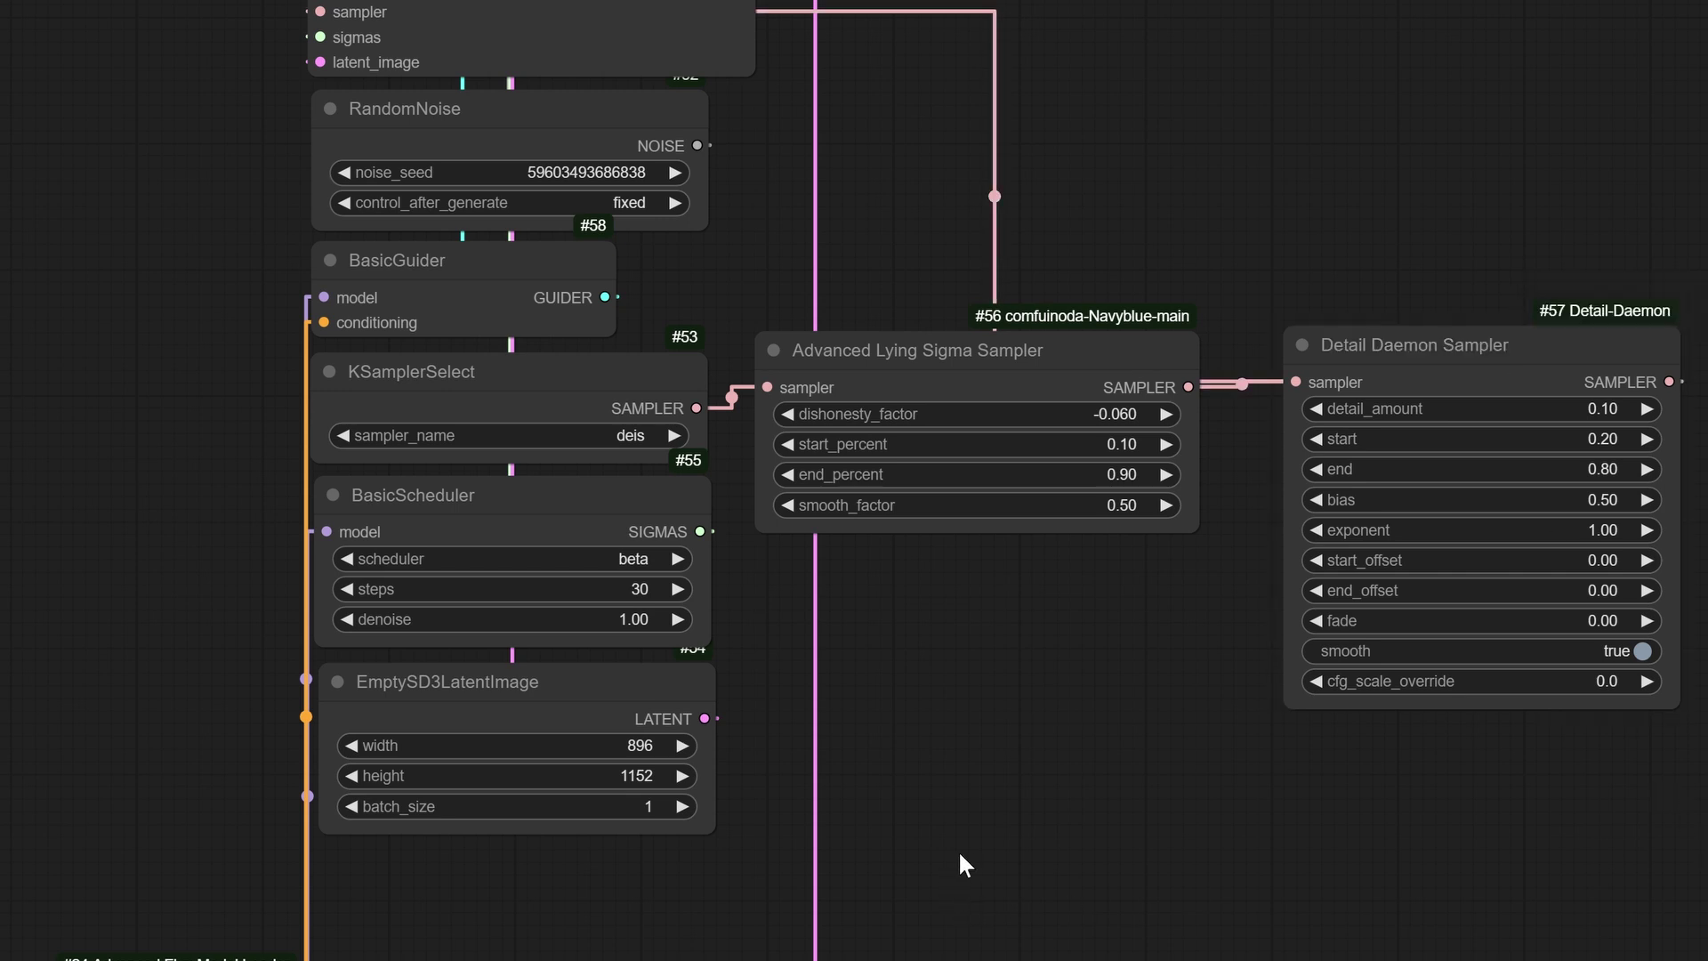
Highlight the SamplerCustomAdvanced and sampler links, then pan down to VAE Decode and Depth Anything
scroll(1142, 129, "up", 2)
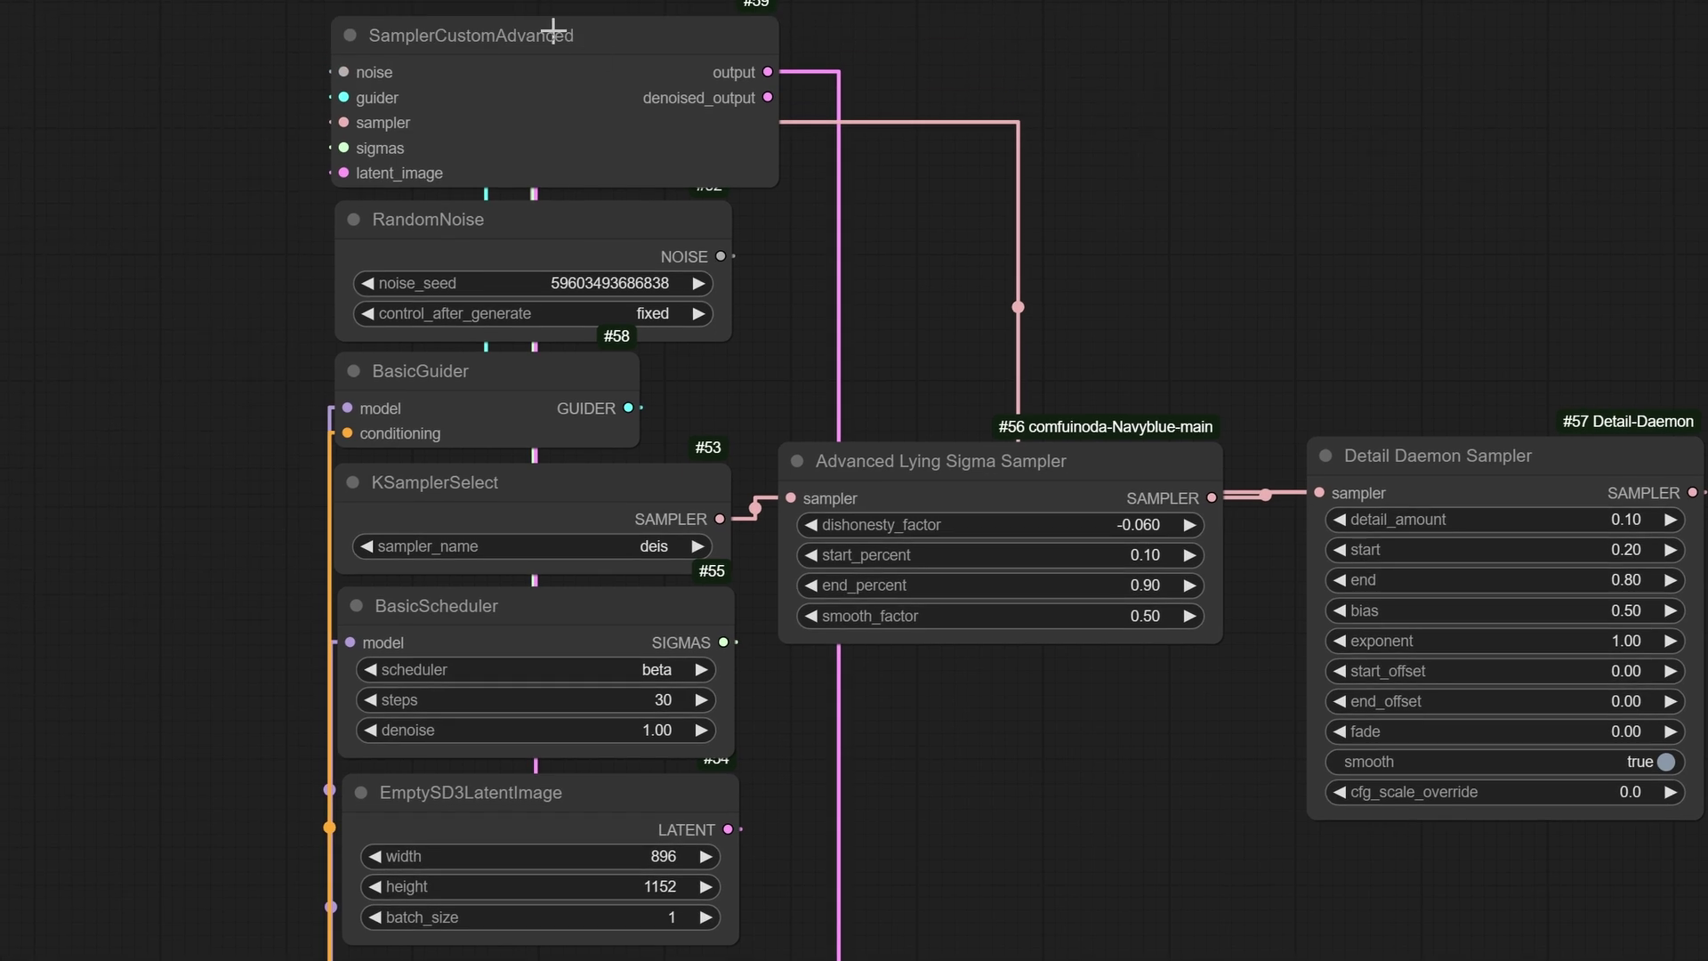
left_click(685, 55)
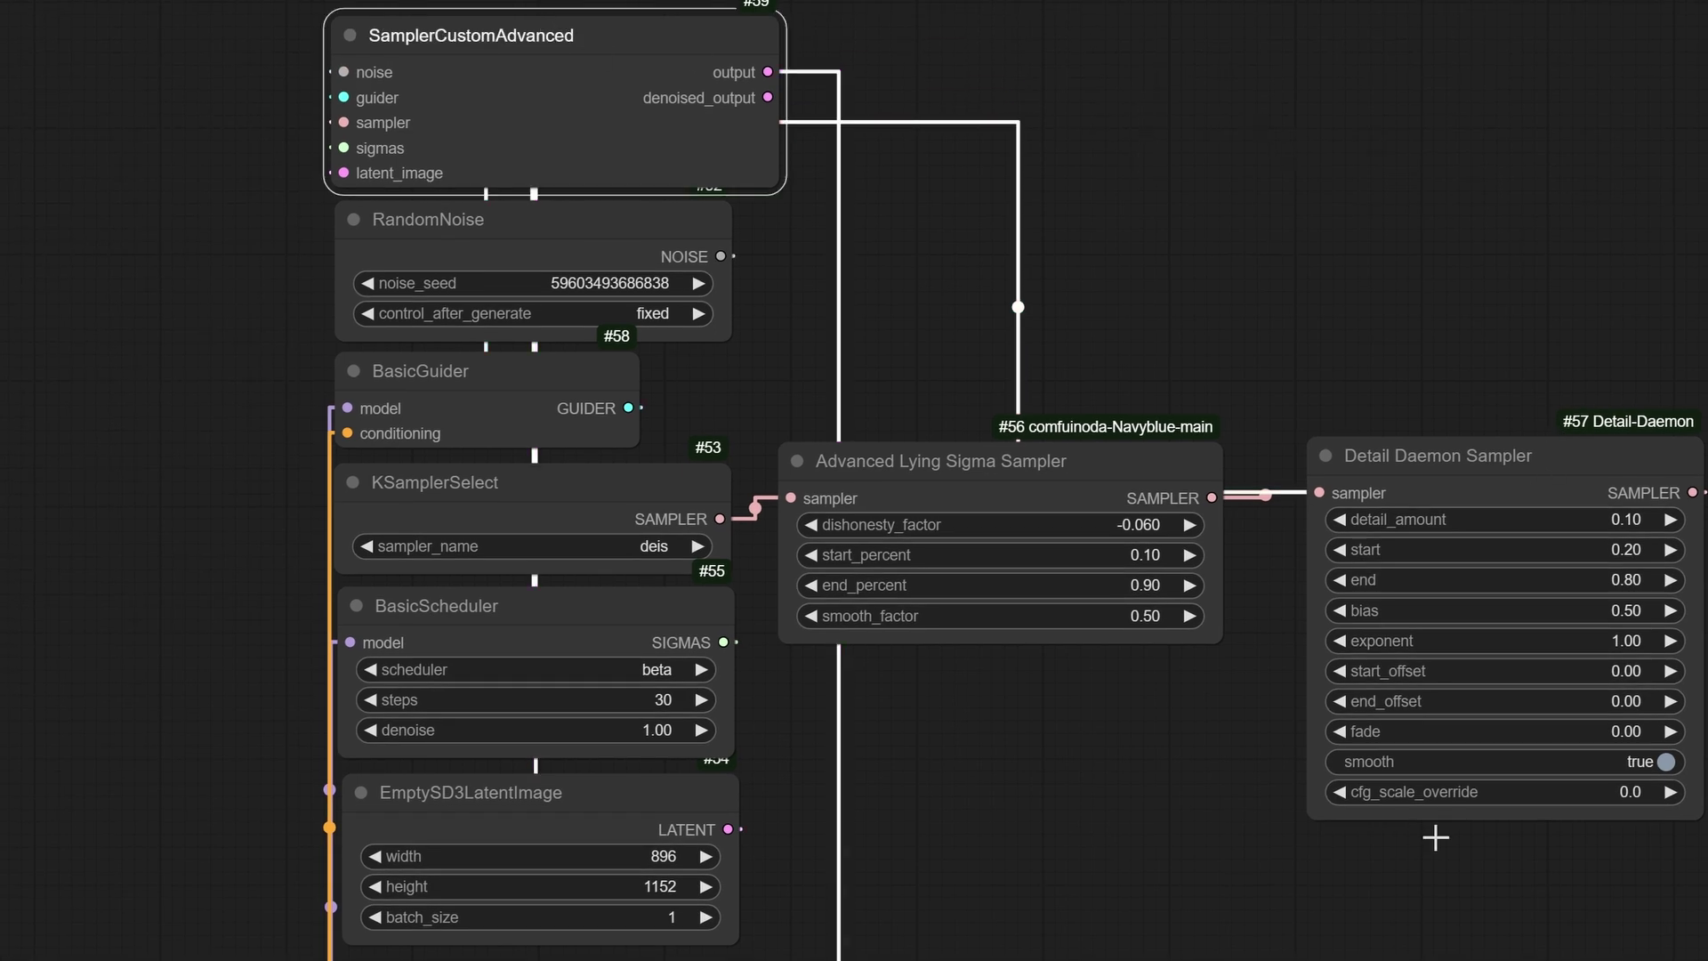
left_click(1123, 466)
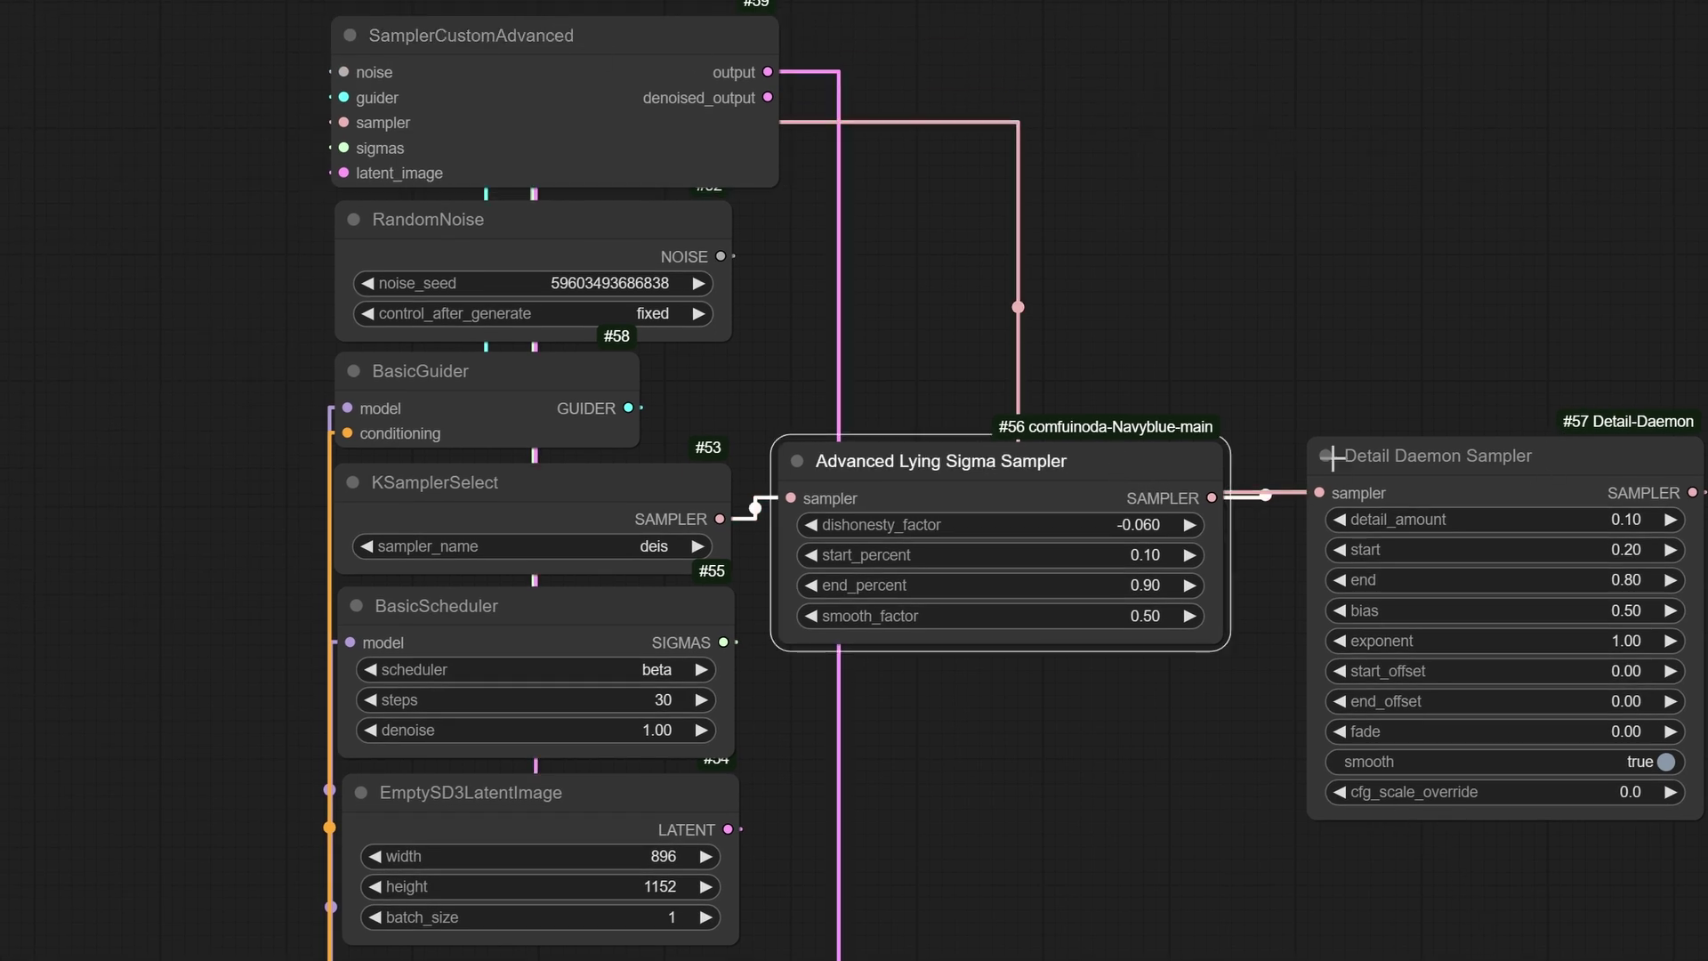
left_click(1432, 455, "shift")
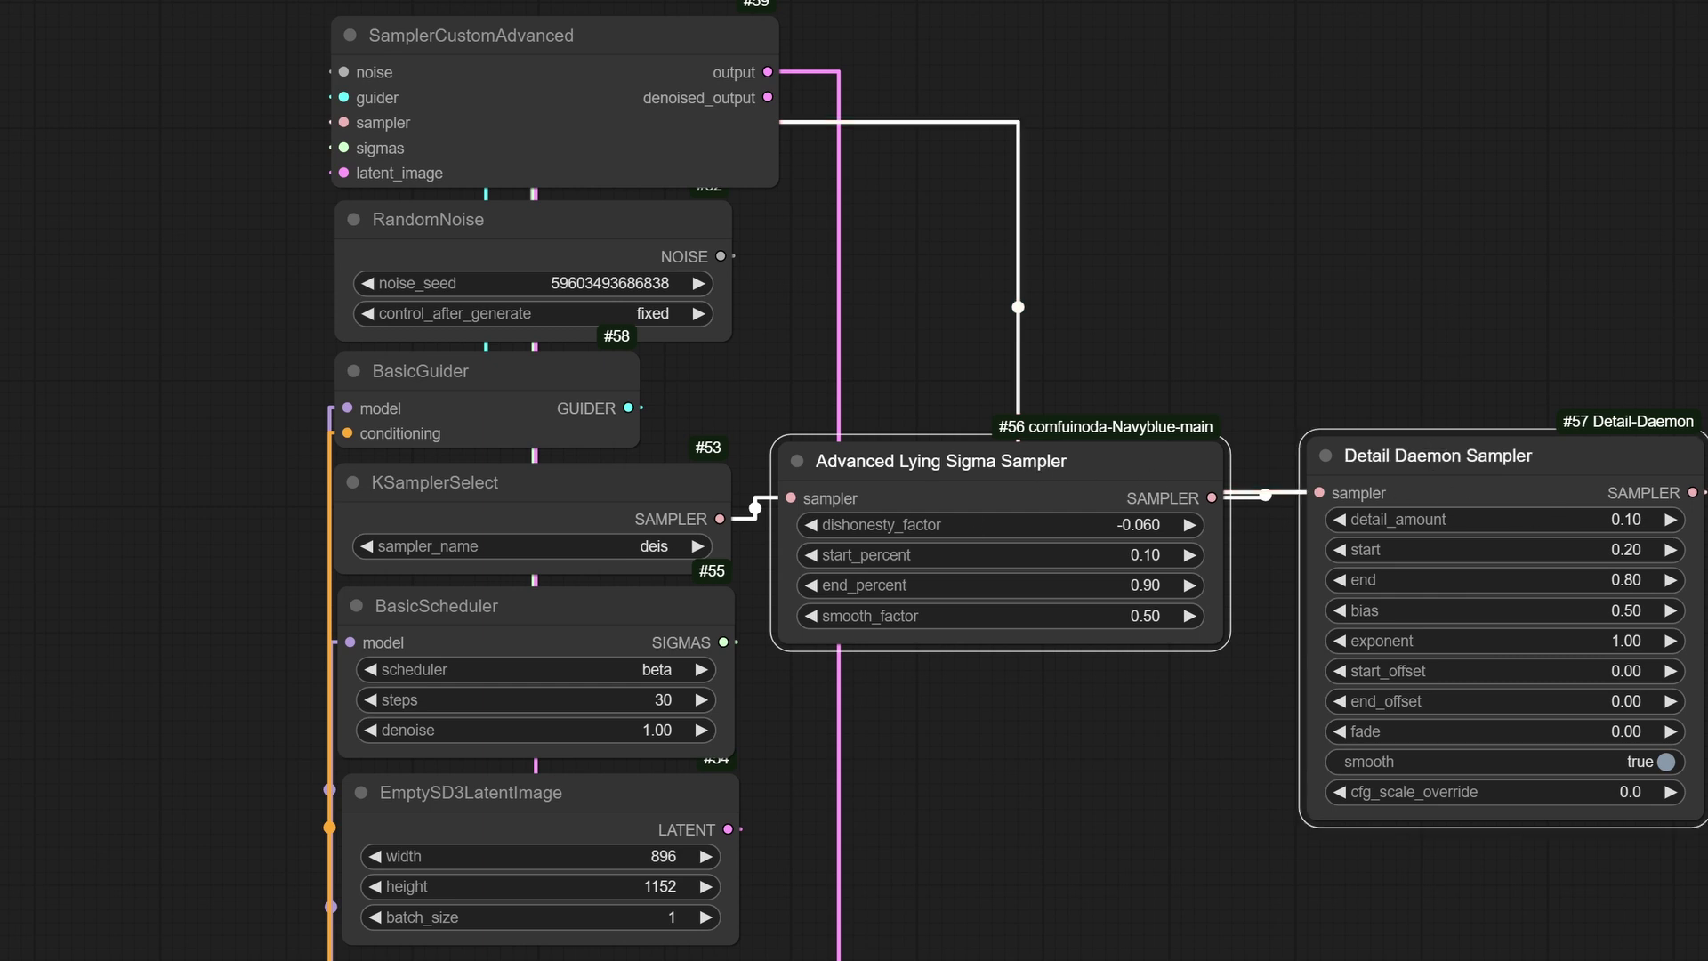
left_click_drag(1477, 951, 1453, 258)
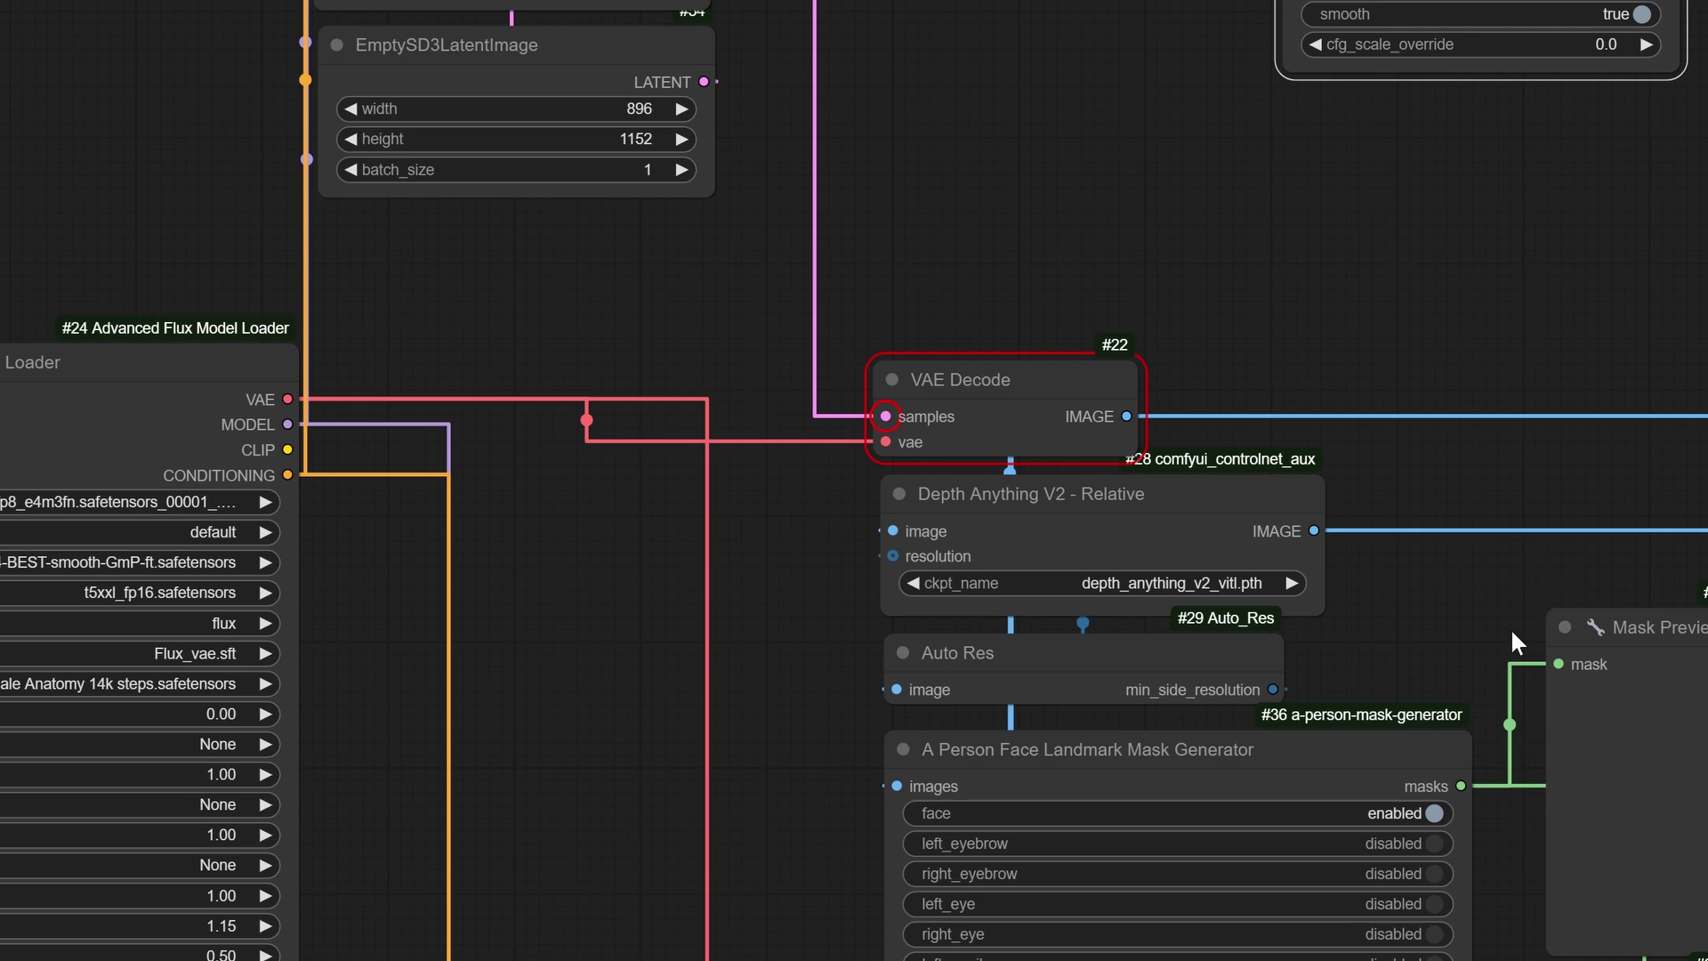
Pan from VAE Decode to the comparison and wheel-zoom over the Original and freckled Noise portraits
left_click_drag(1492, 667, 1426, 865)
left_click_drag(1412, 481, 1437, 830)
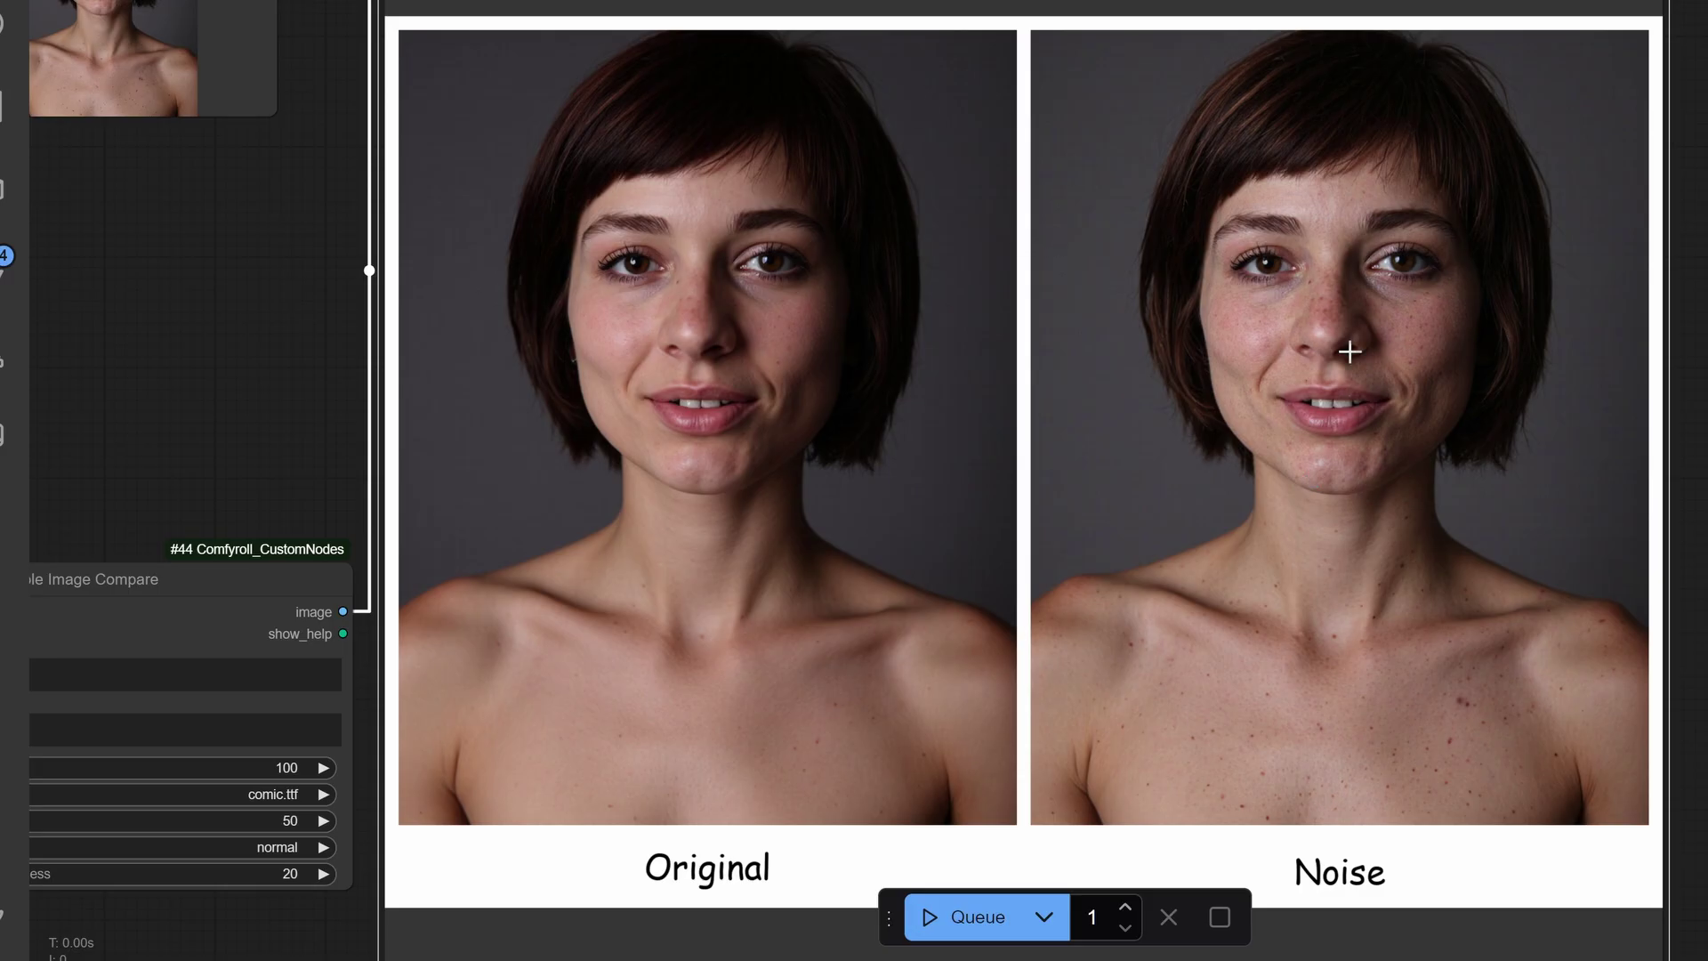
scroll(574, 276, "up", 3)
scroll(576, 277, "up", 6)
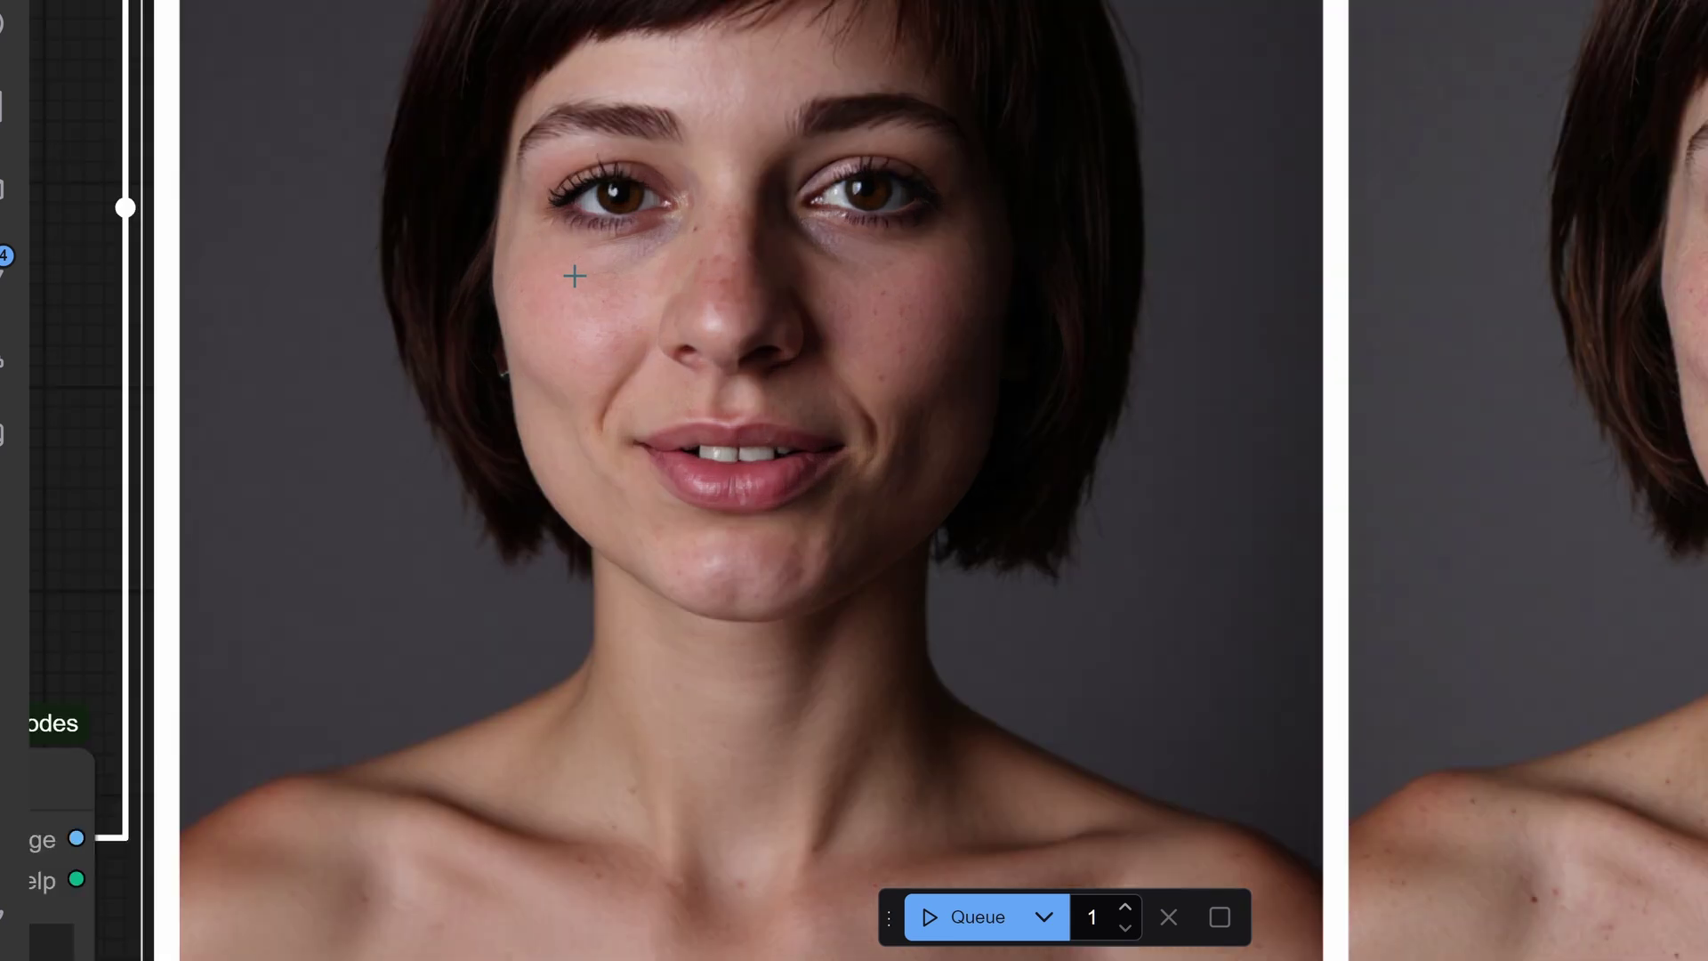
scroll(578, 277, "down", 6)
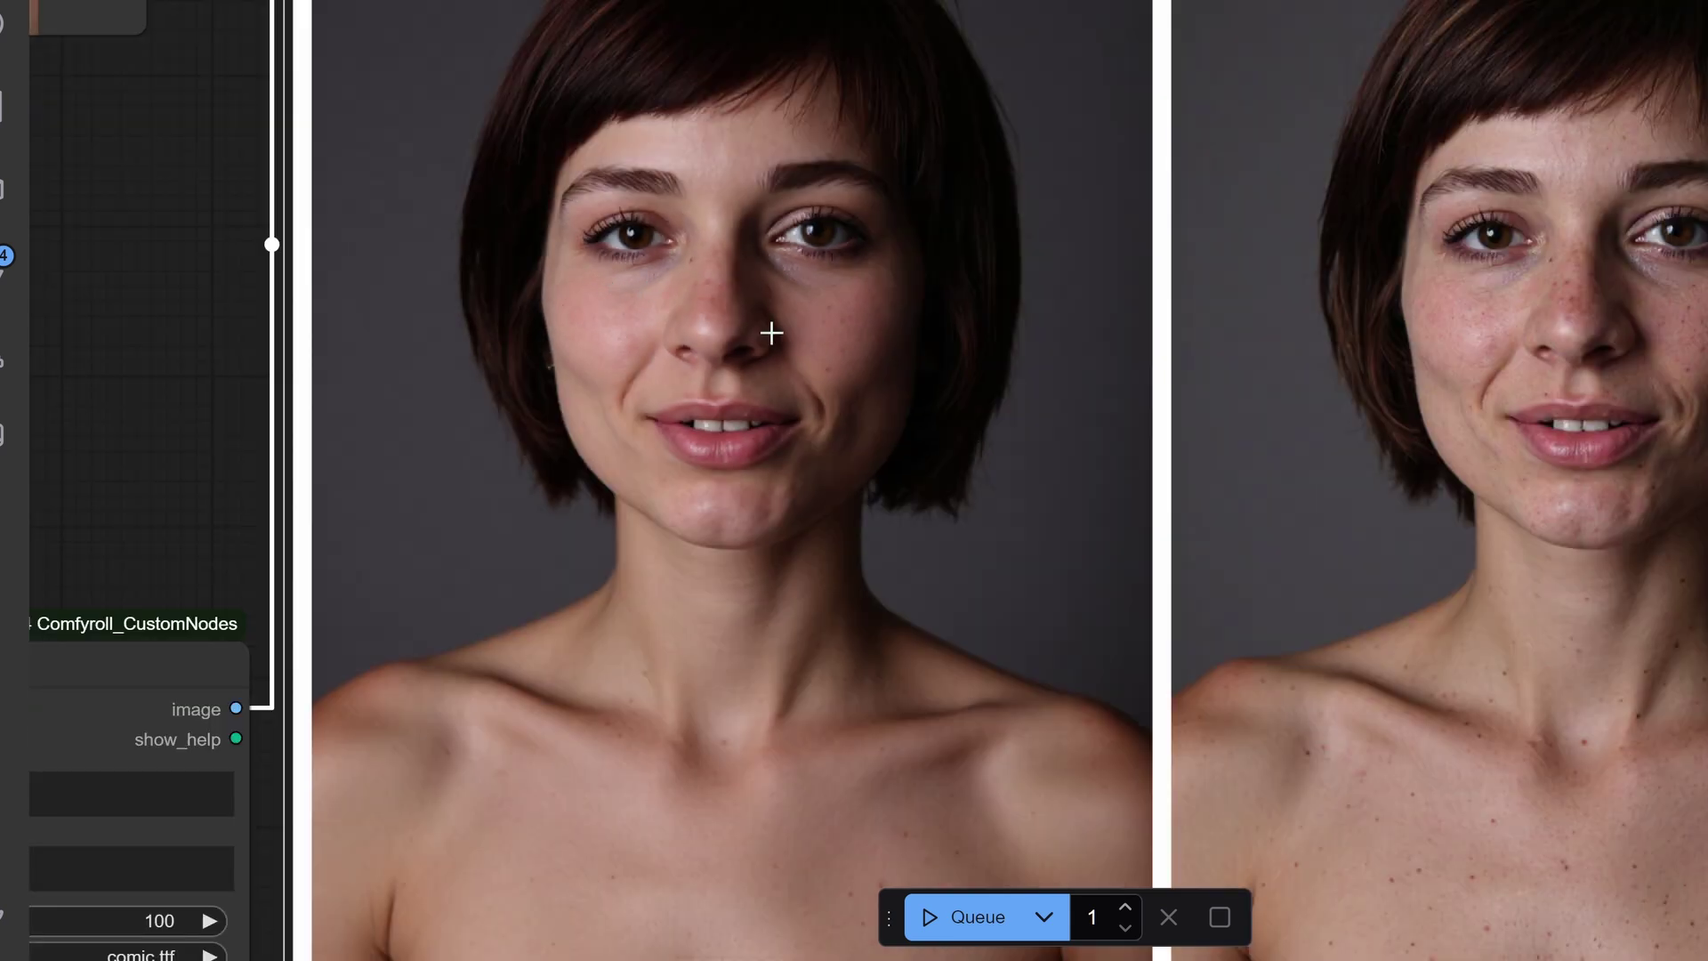
scroll(867, 481, "right", 5)
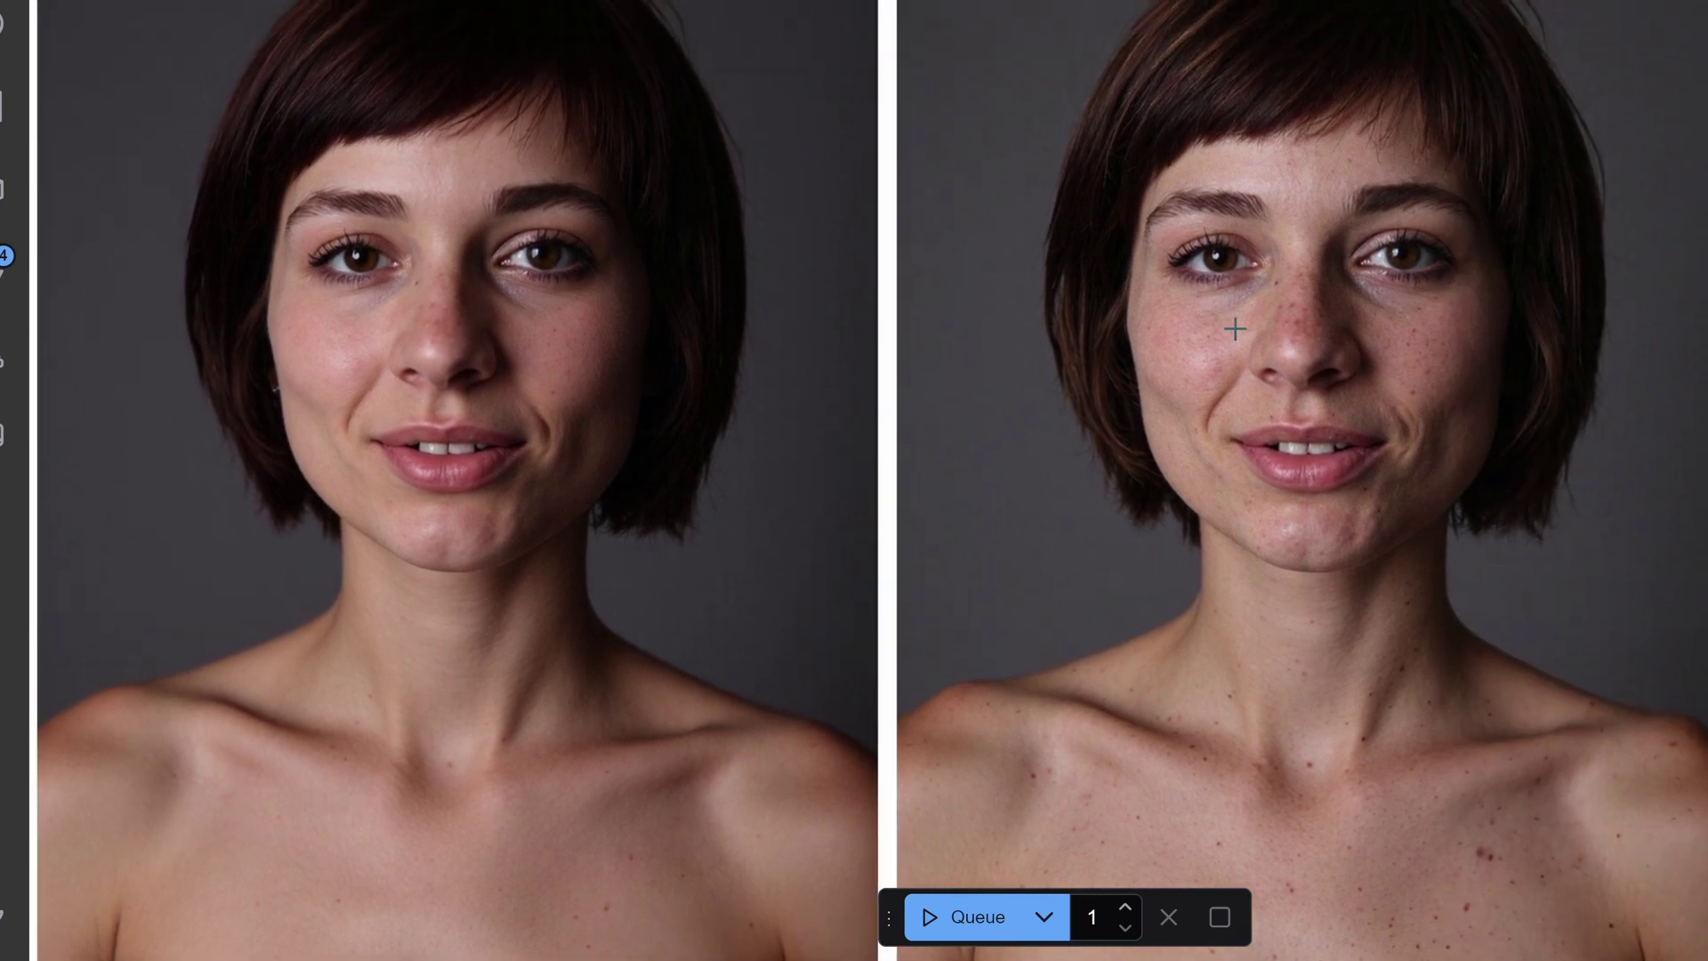
scroll(1404, 334, "up", 3)
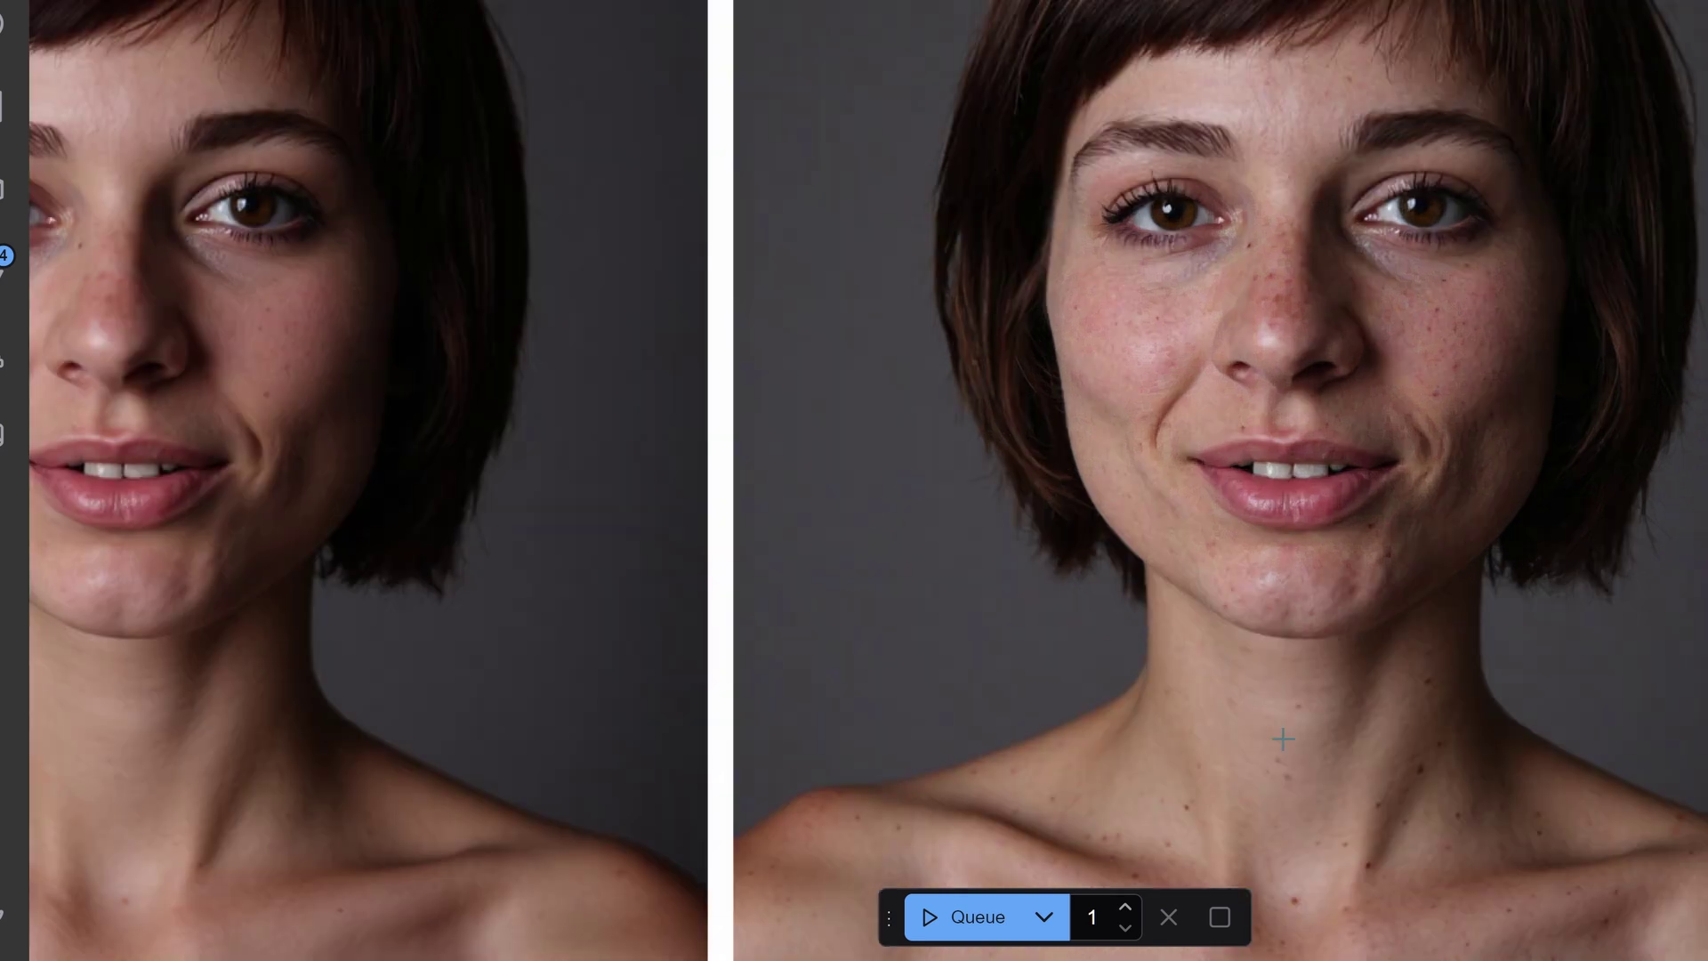
scroll(340, 881, "down", 6)
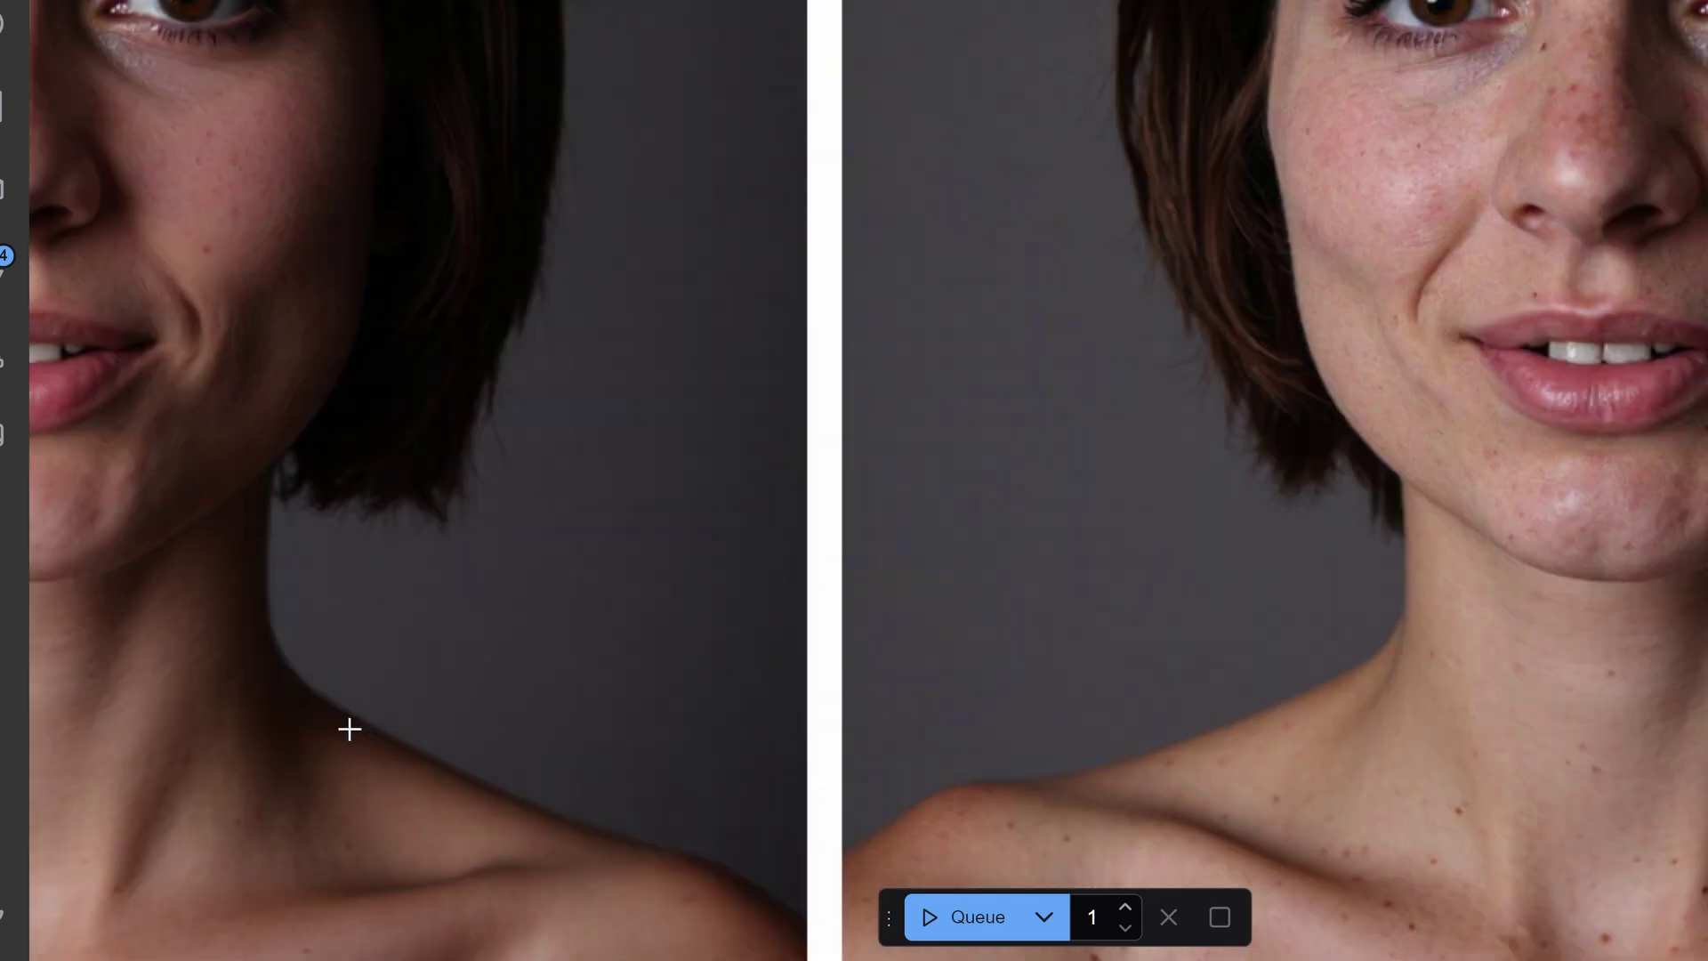
scroll(1551, 506, "left", 5)
scroll(1551, 505, "down", 2)
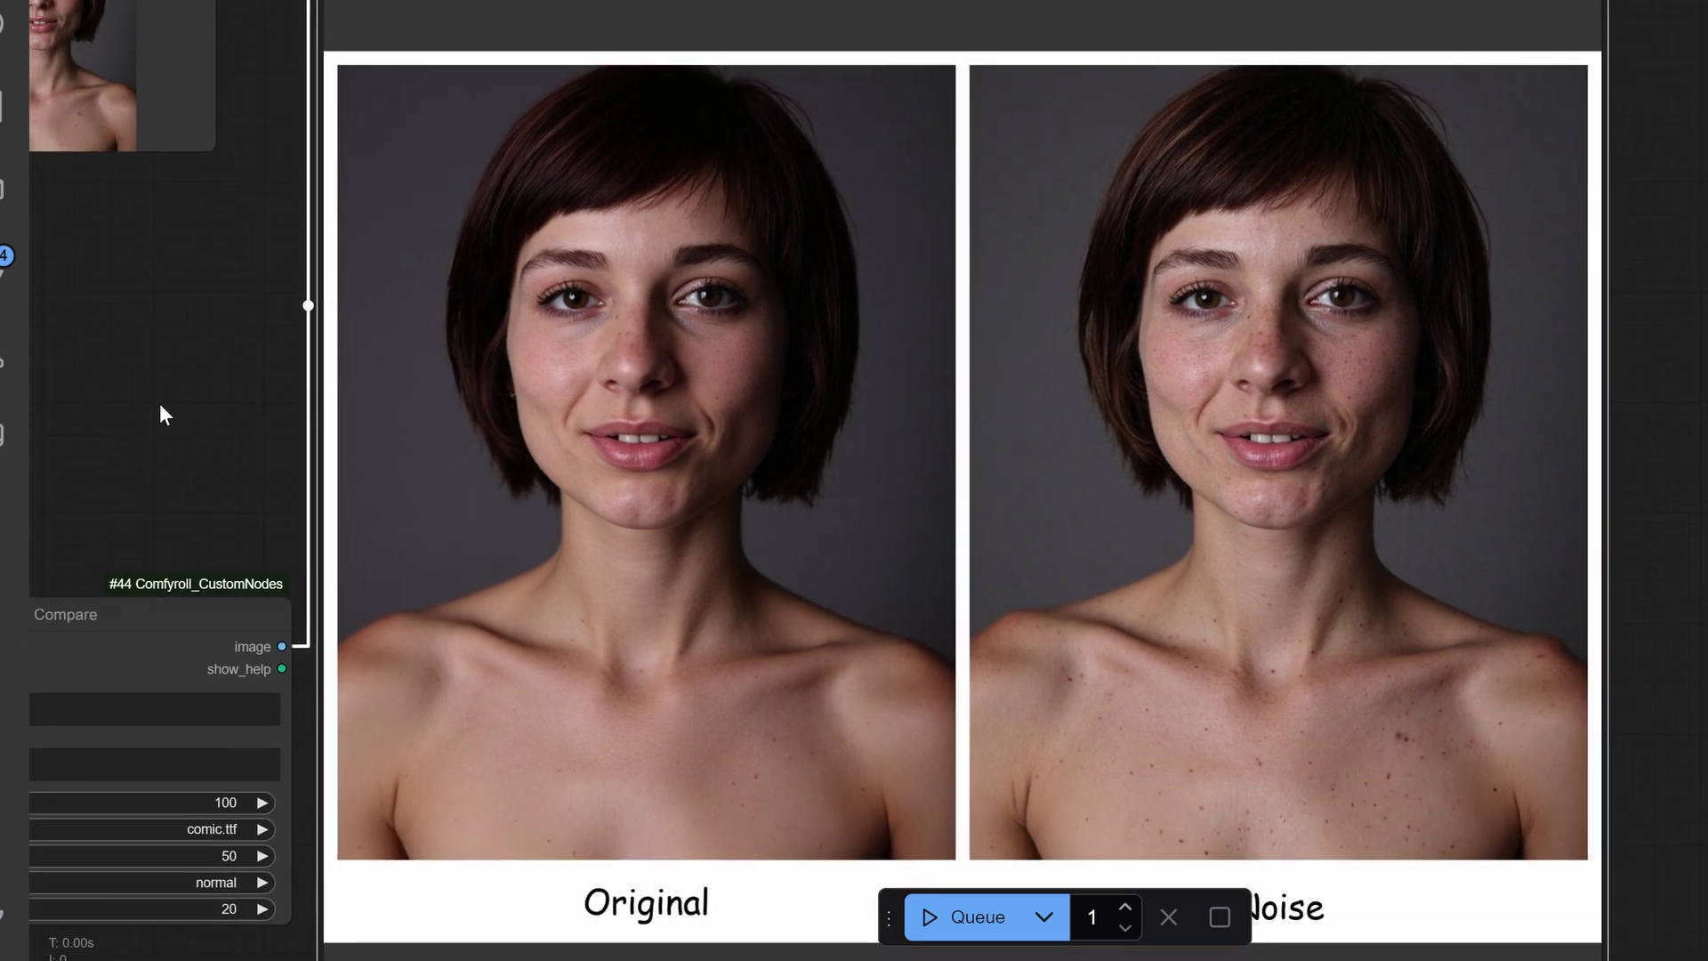
Point out the face-only and facial-features landmark mask generators, their mask previews and Masks Subtract
left_click_drag(131, 408, 1227, 317)
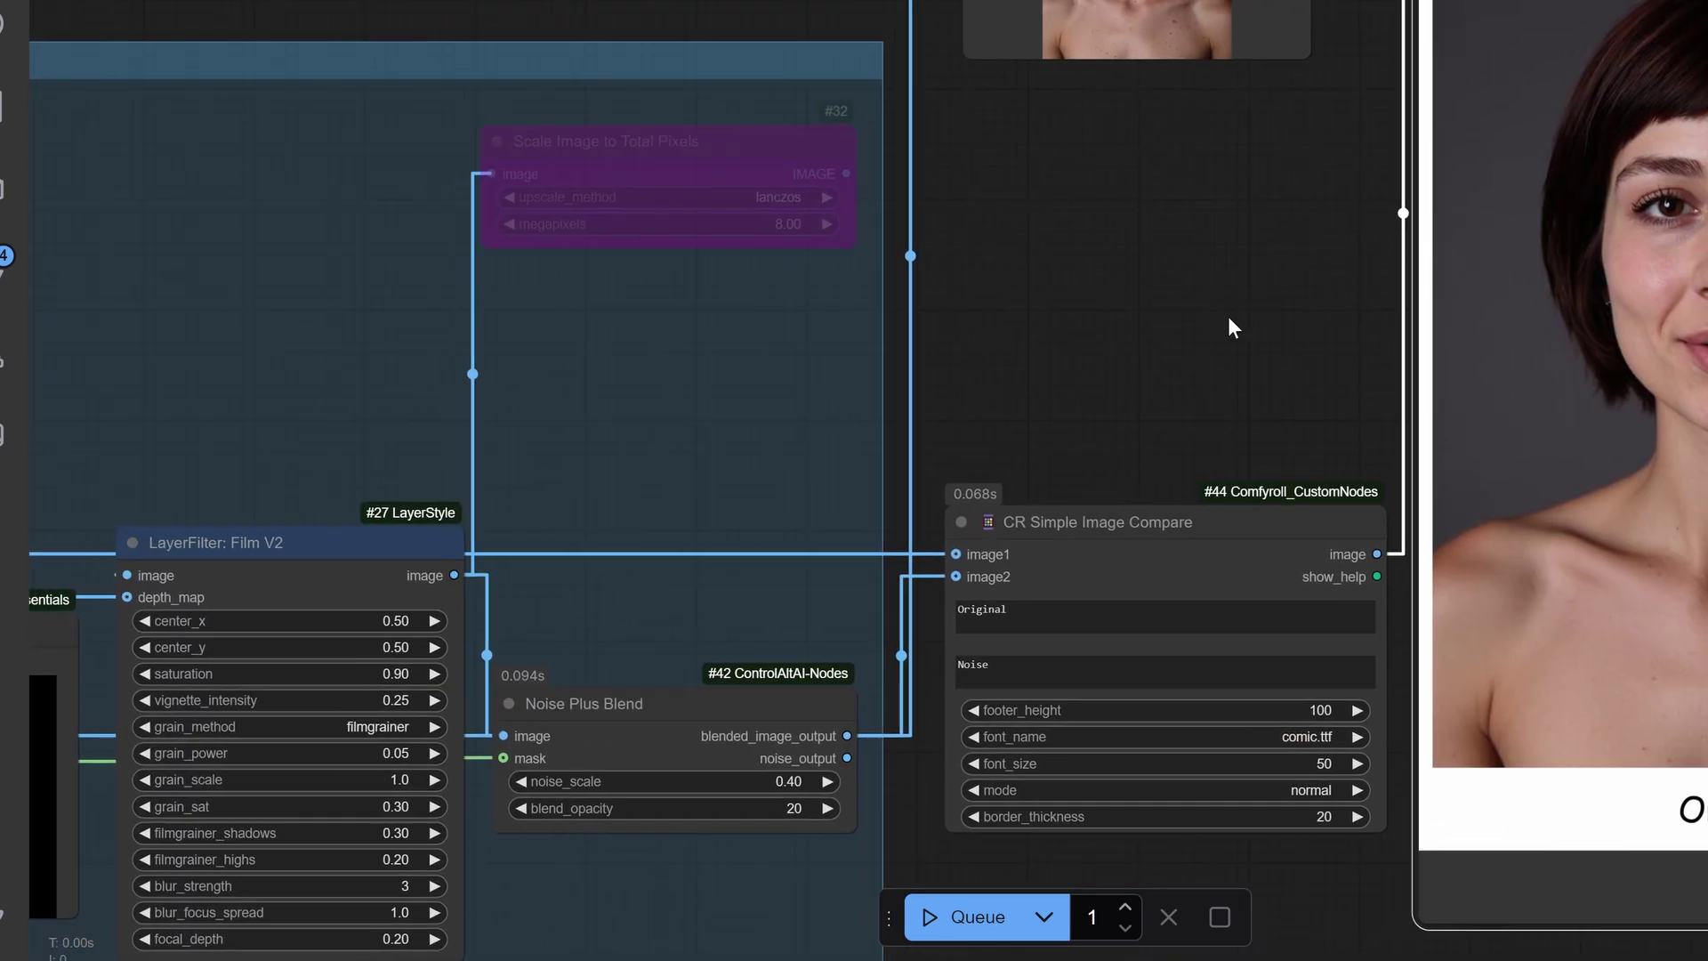
left_click_drag(40, 355, 1564, 173)
left_click(894, 288)
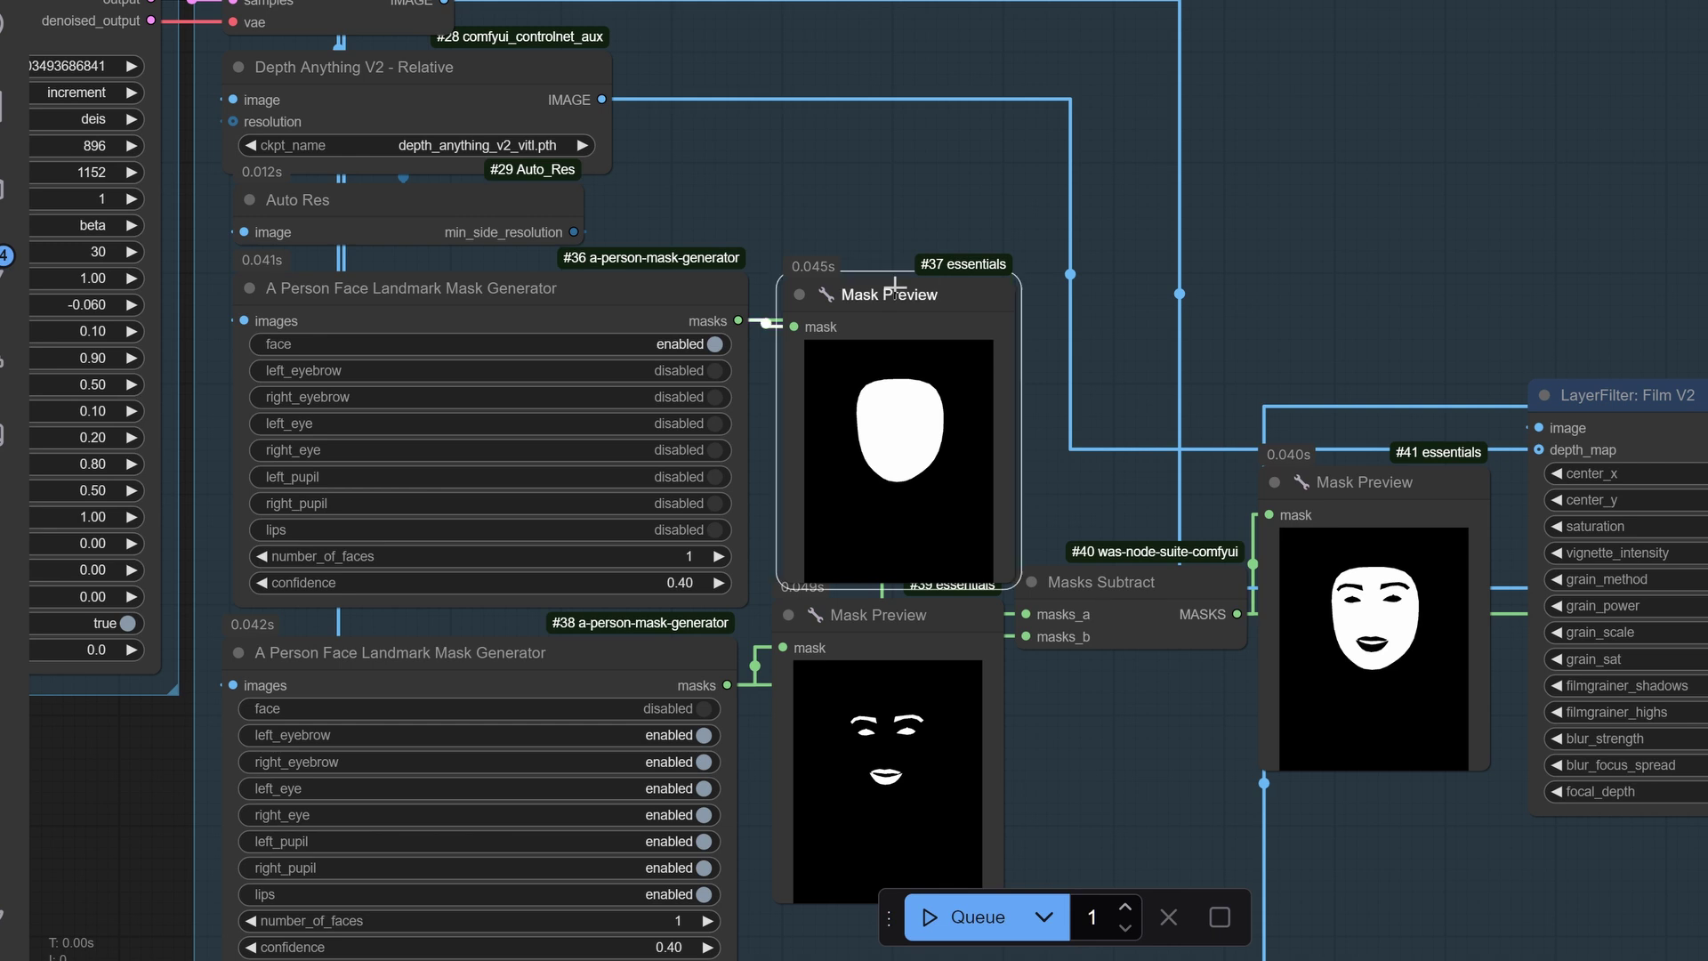
left_click(883, 620)
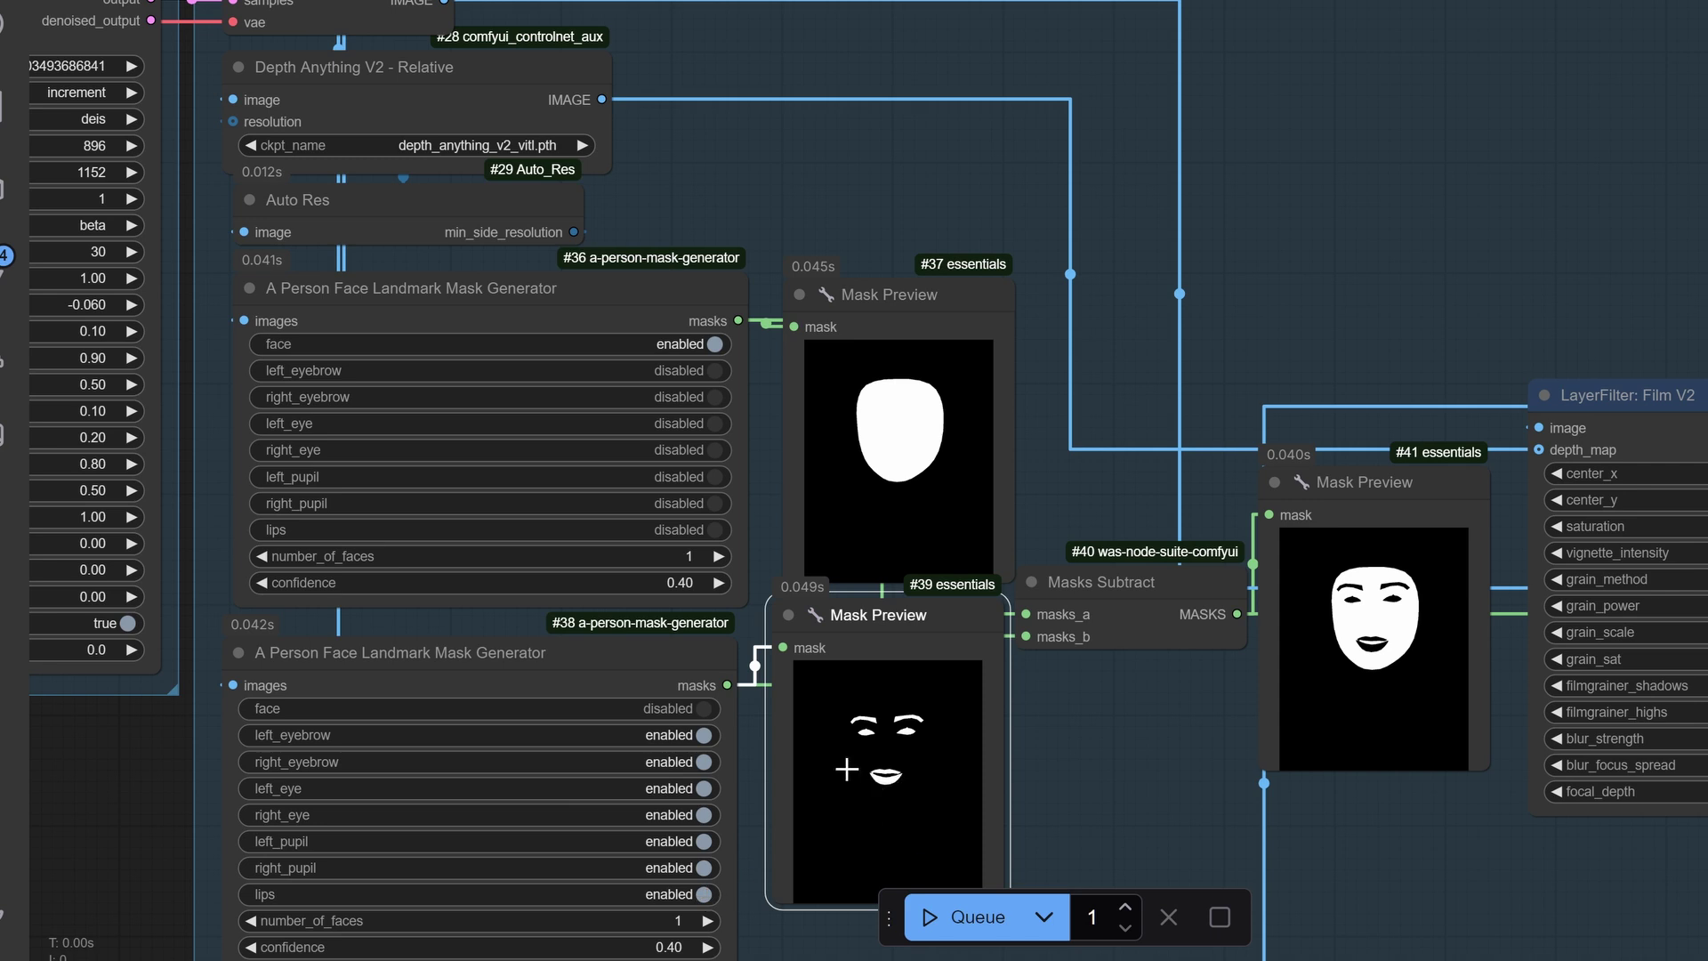
left_click(406, 291)
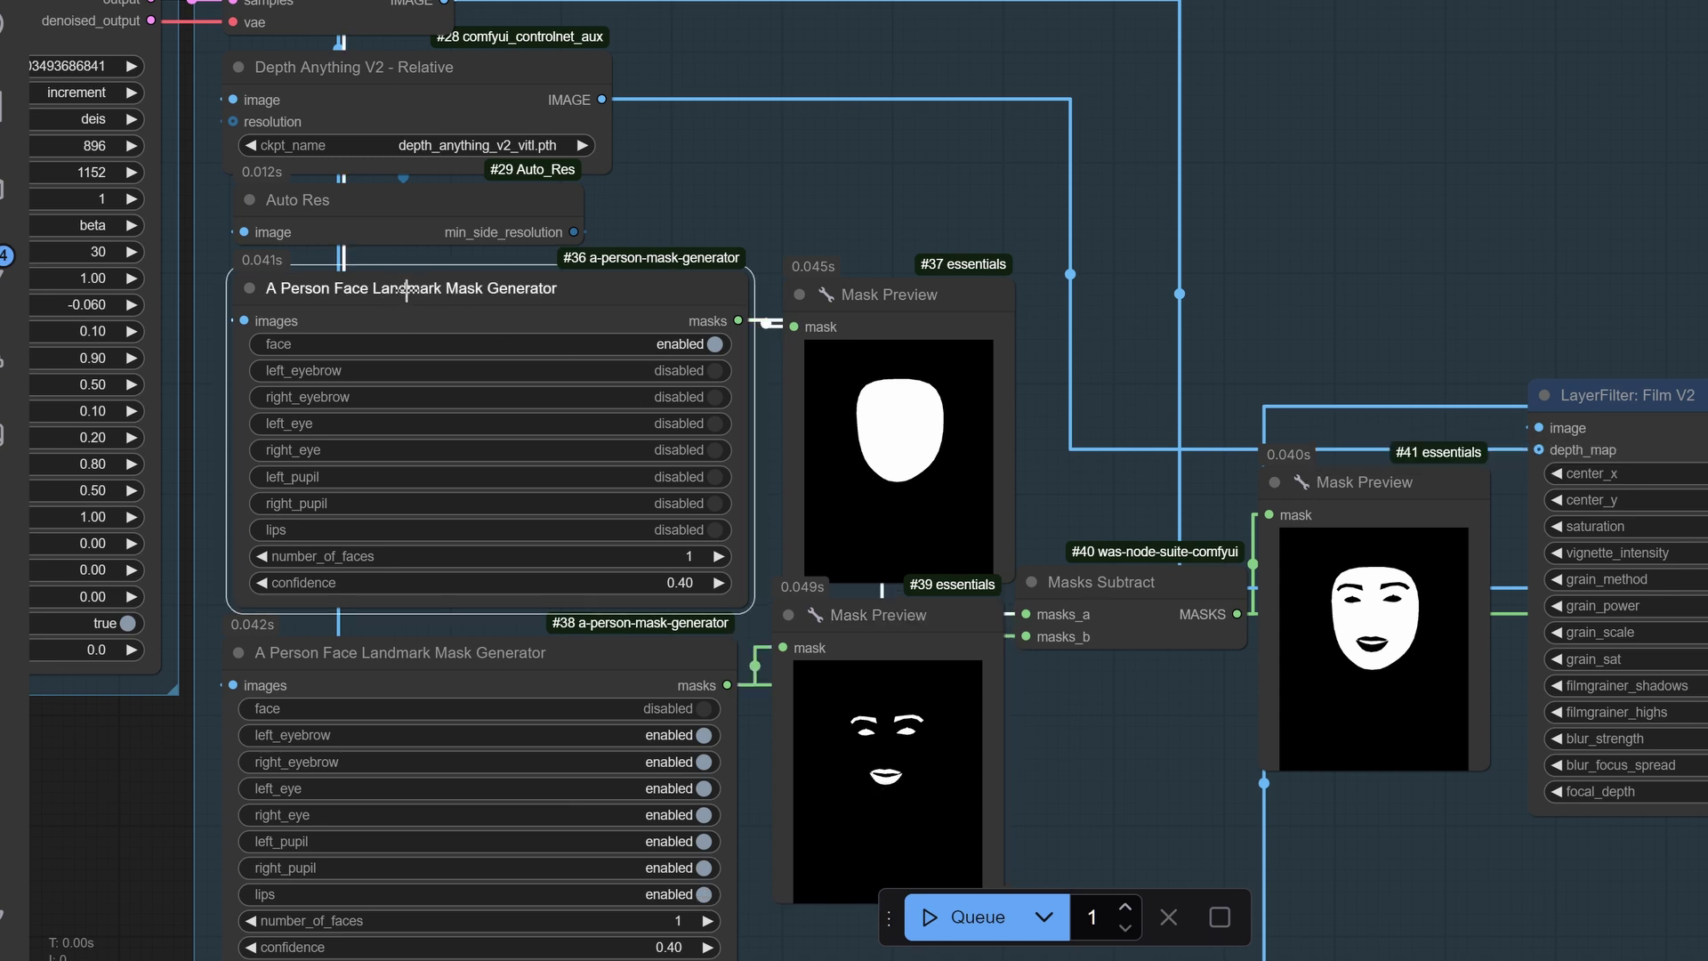
left_click(516, 655)
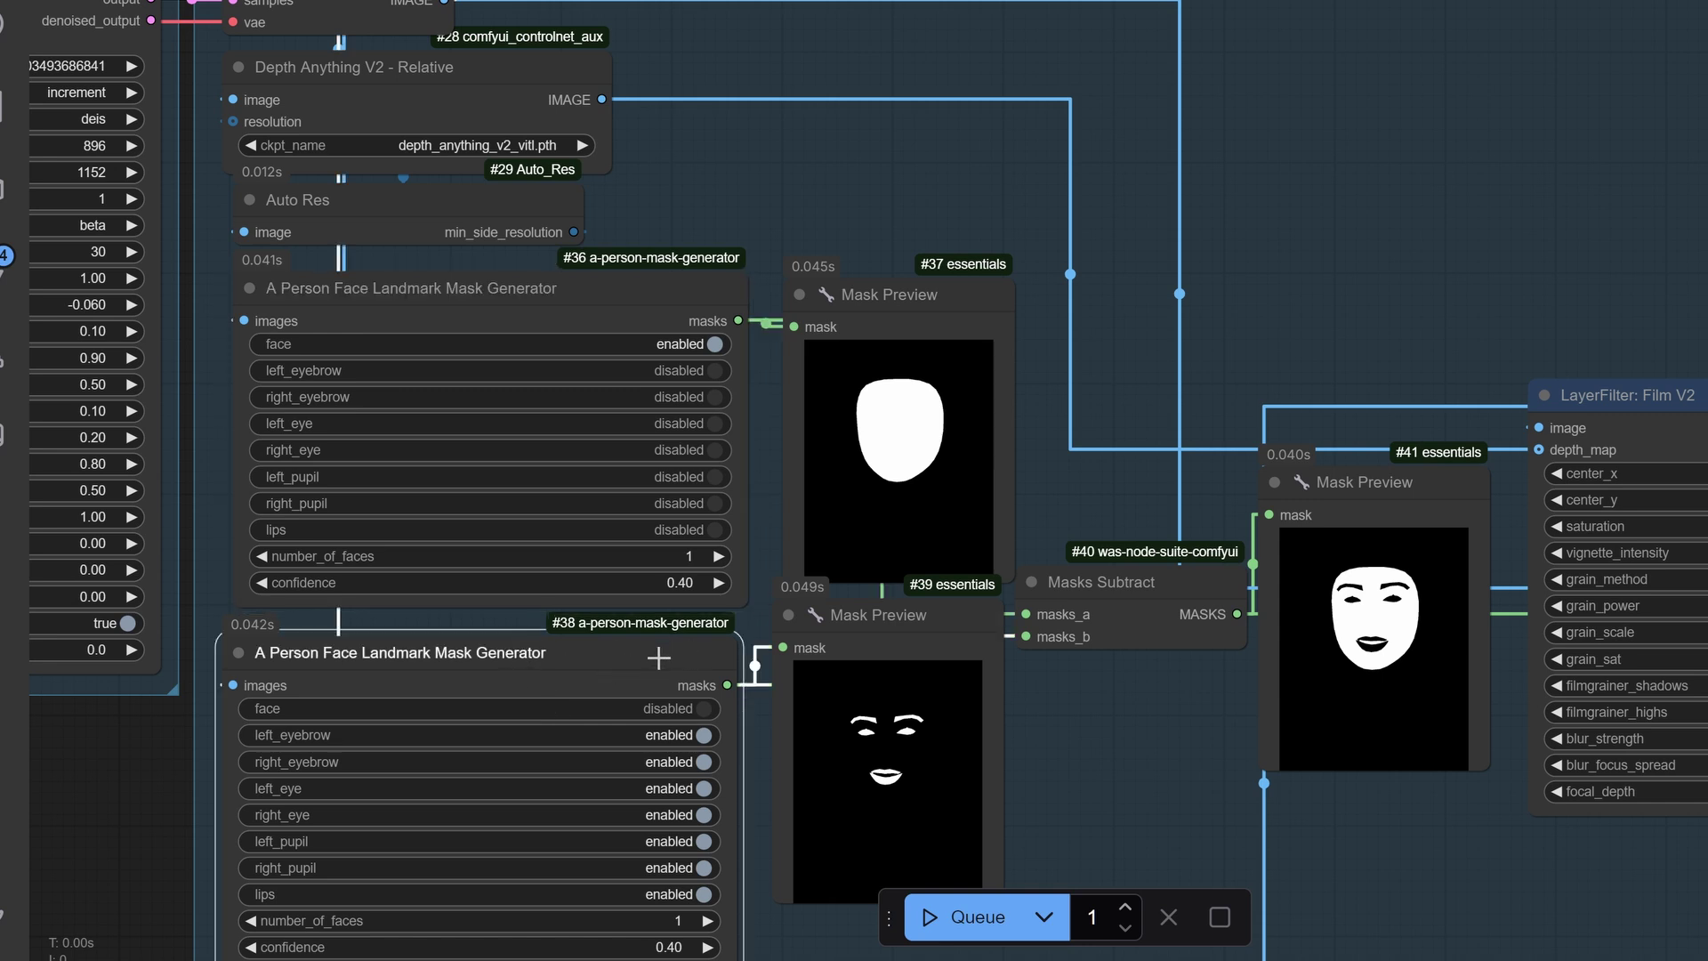
scroll(833, 717, "down", 2)
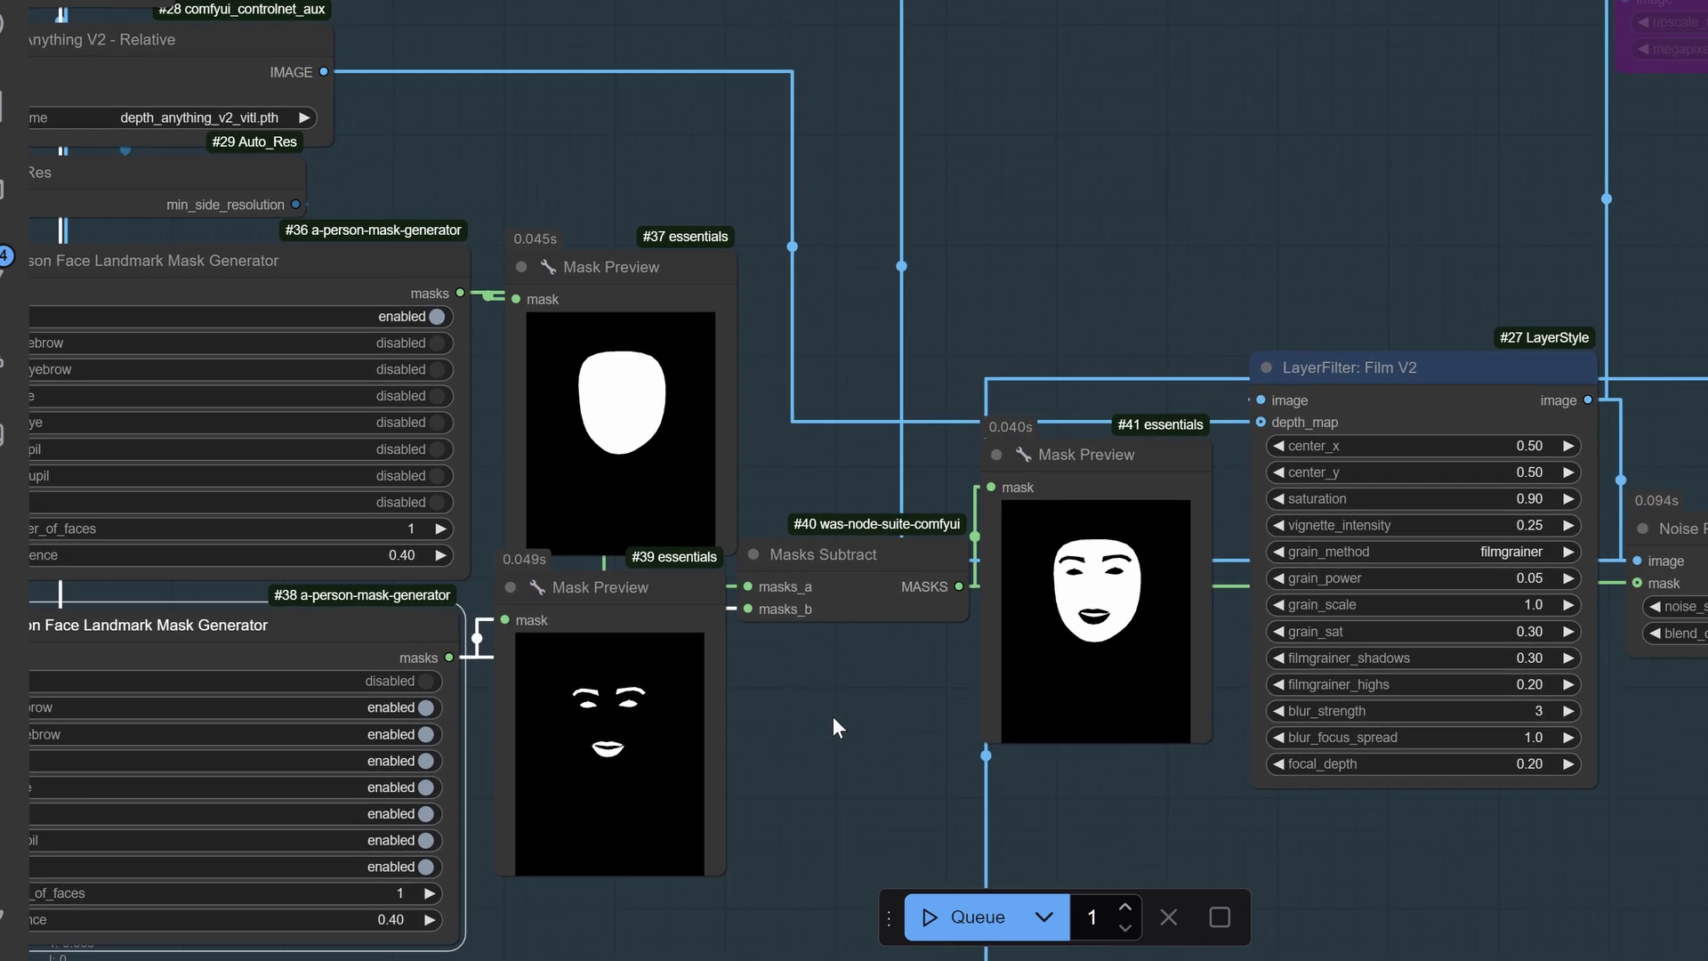
scroll(872, 723, "up", 2)
left_click(613, 277)
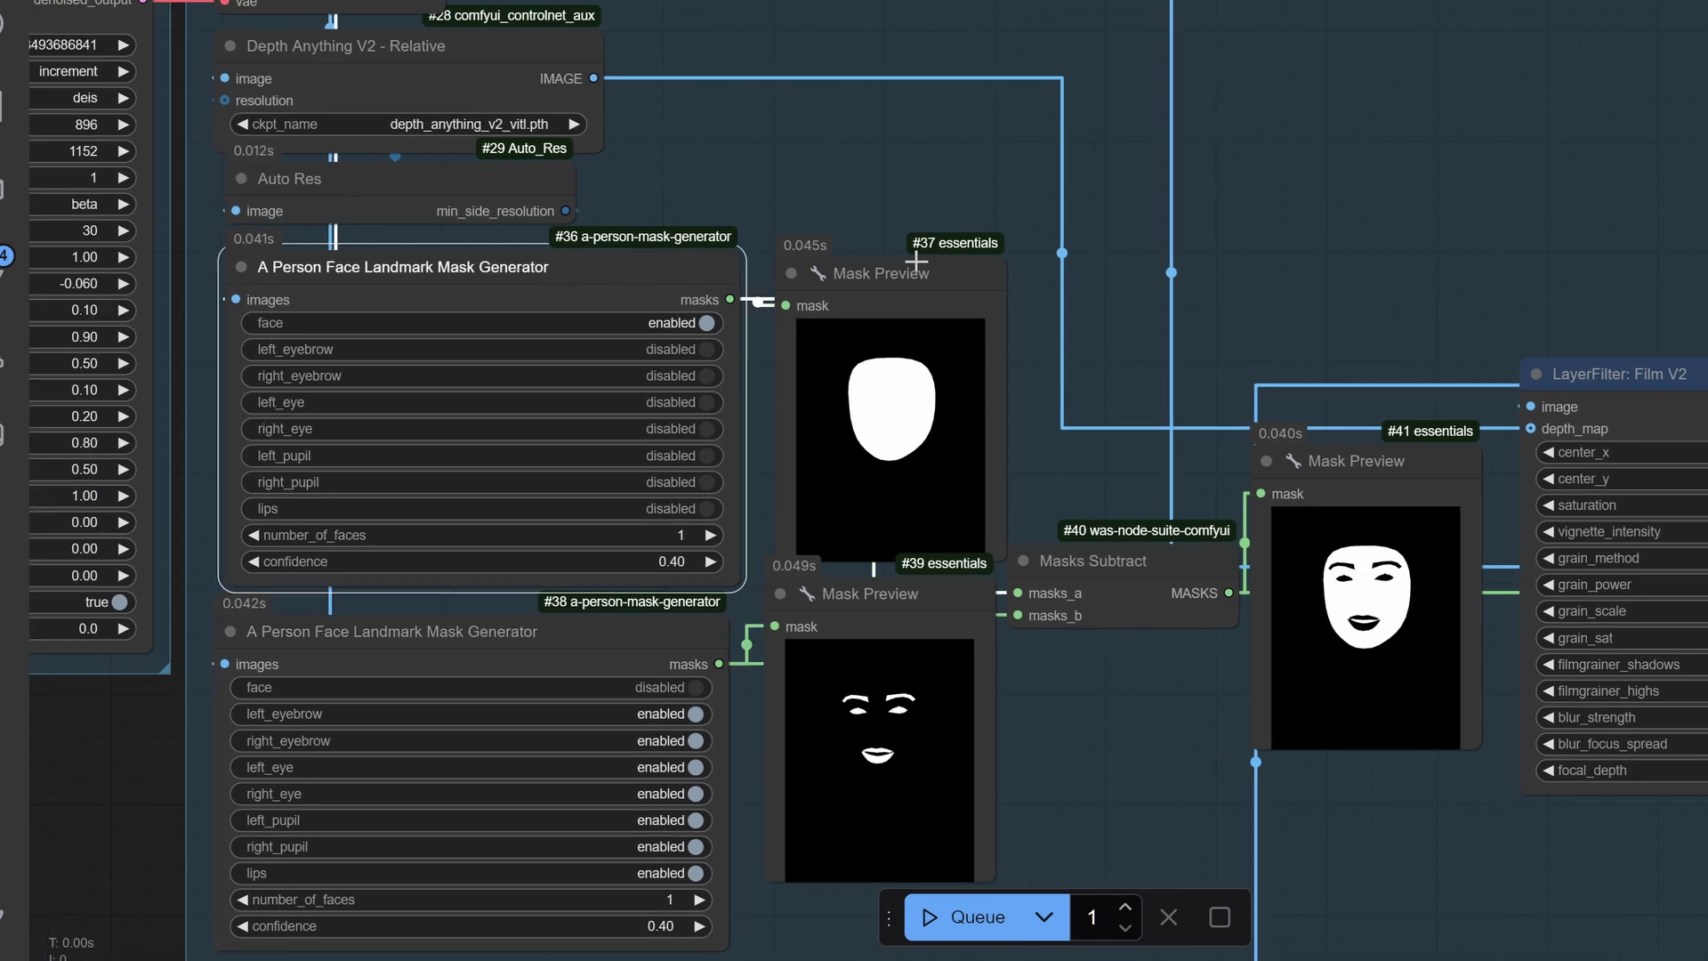
left_click(916, 259)
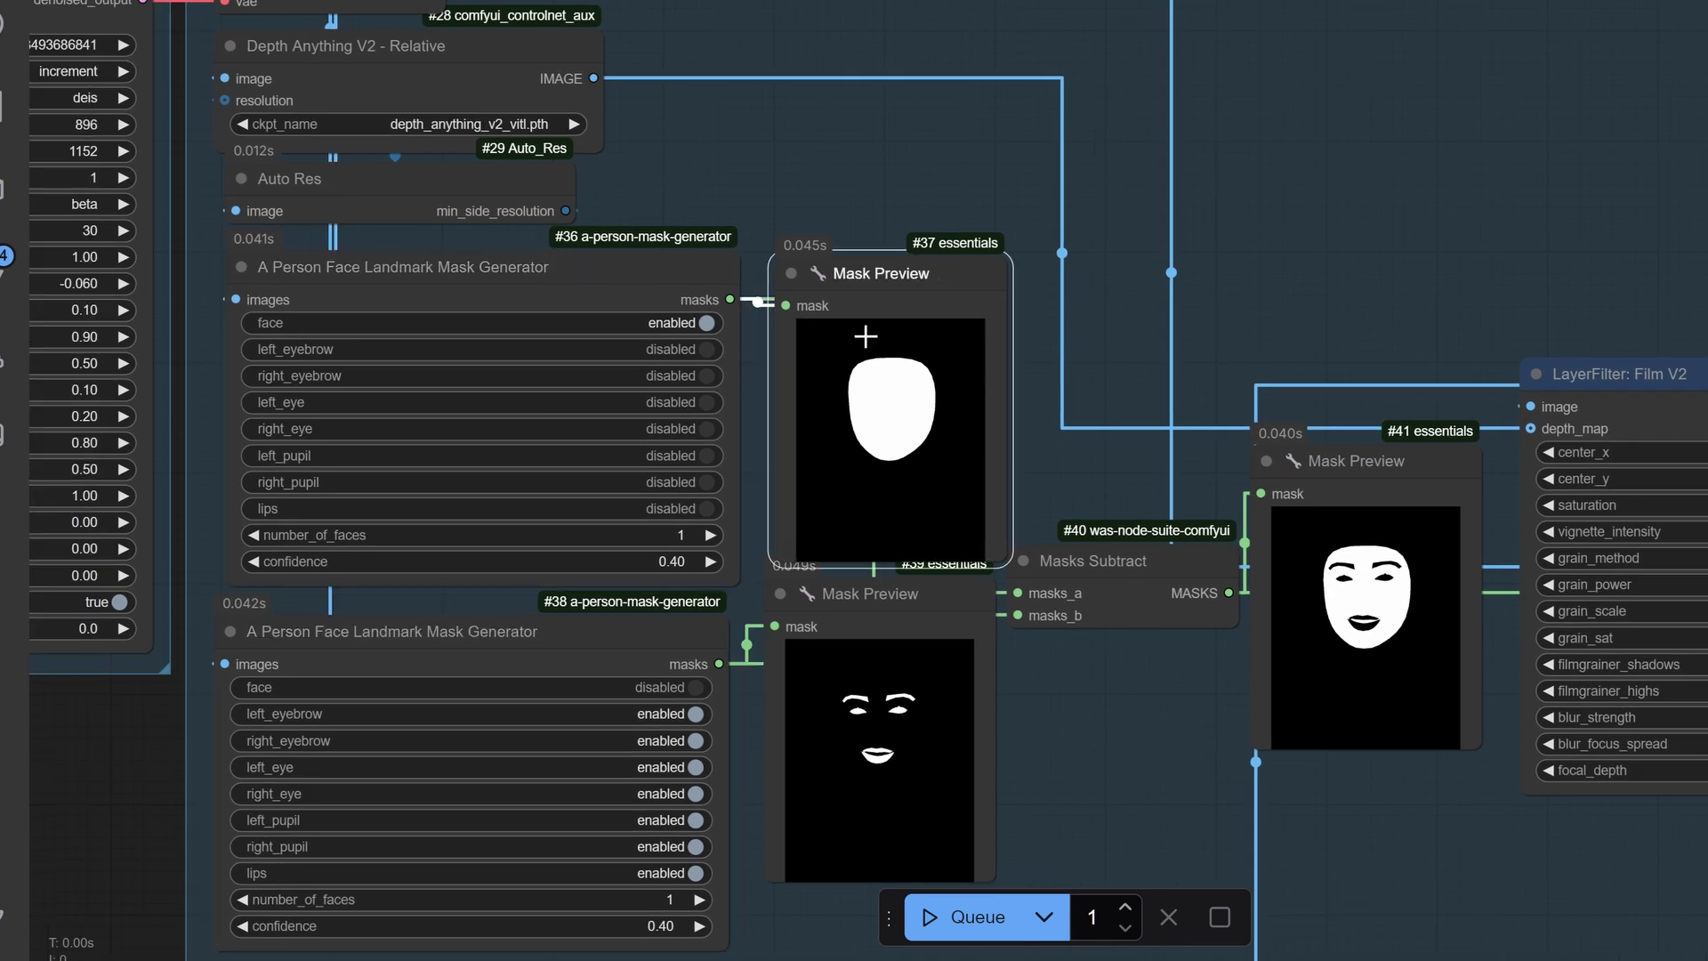
left_click(614, 631)
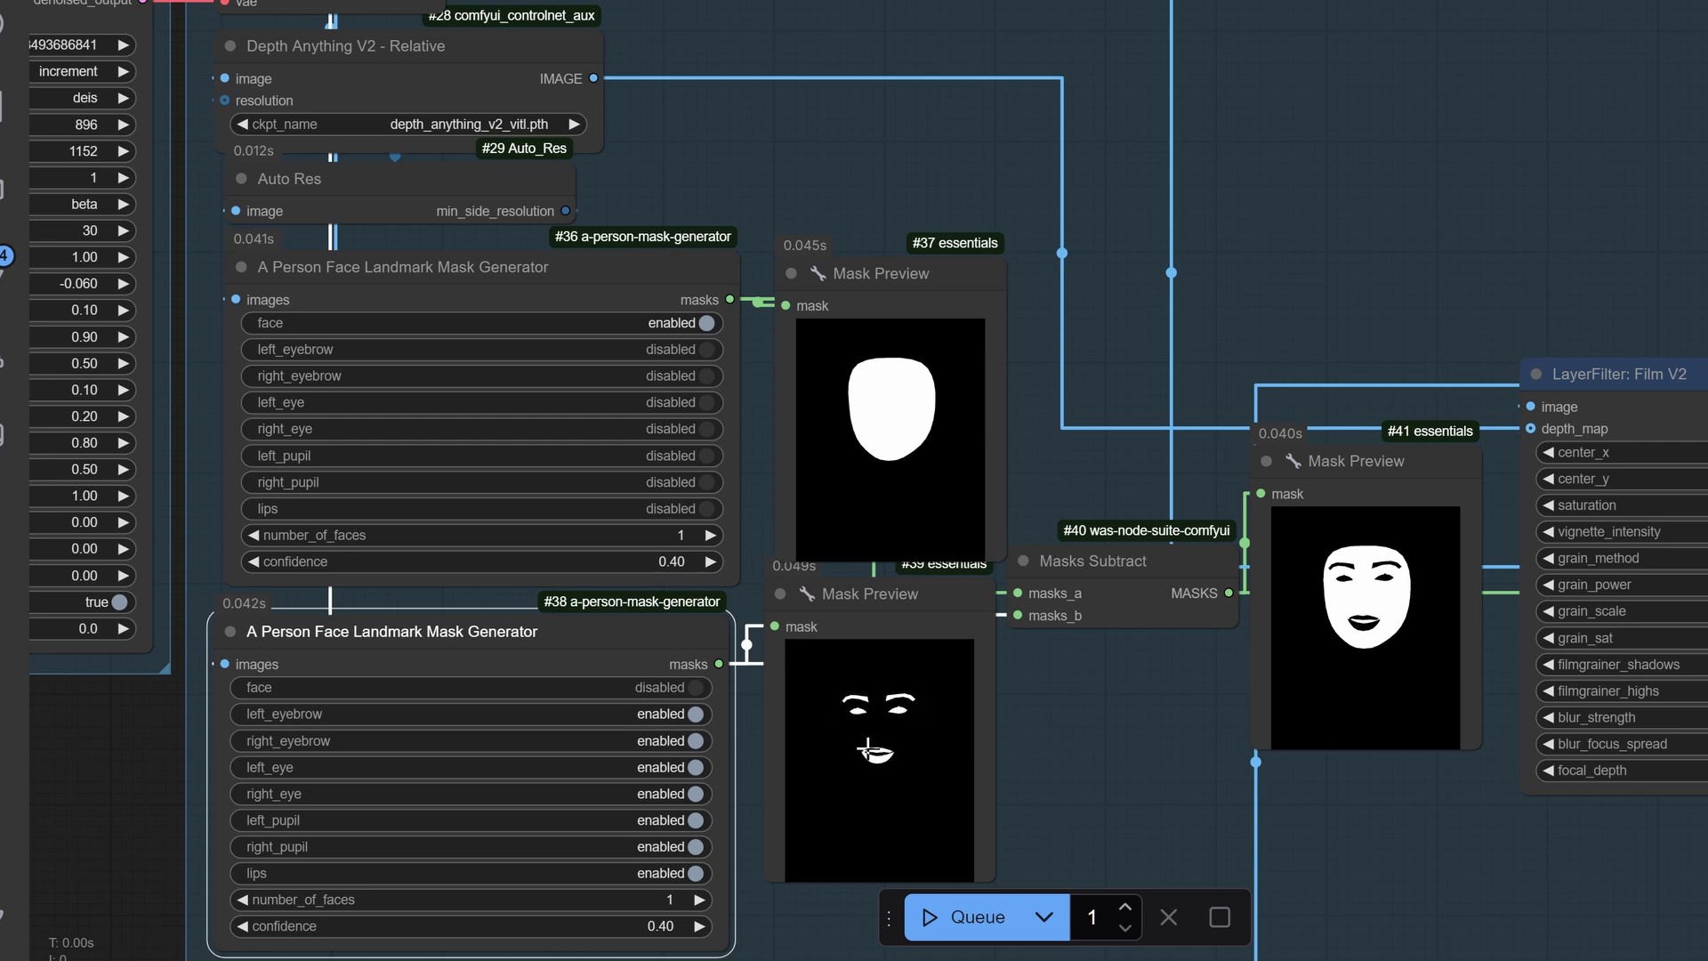
left_click(1149, 534)
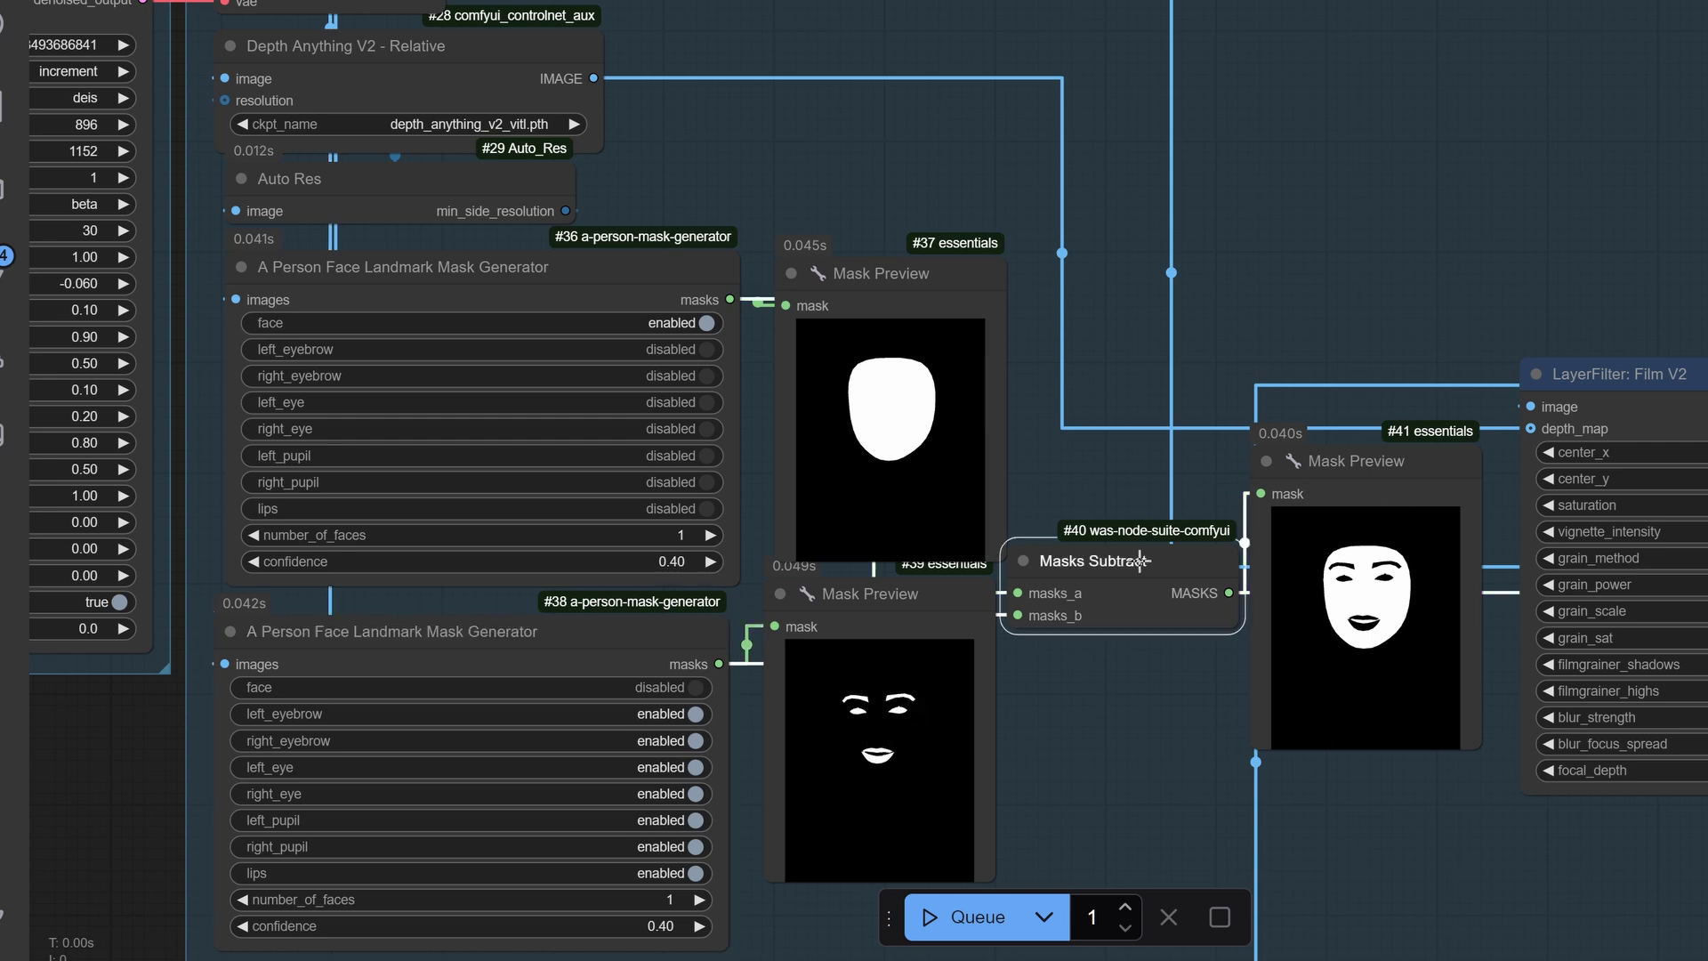
Point out LayerFilter: Film V2 and Noise Plus Blend (noise_scale 0.40, blend_opacity 20), moving toward the comparison
left_click_drag(1332, 328, 884, 340)
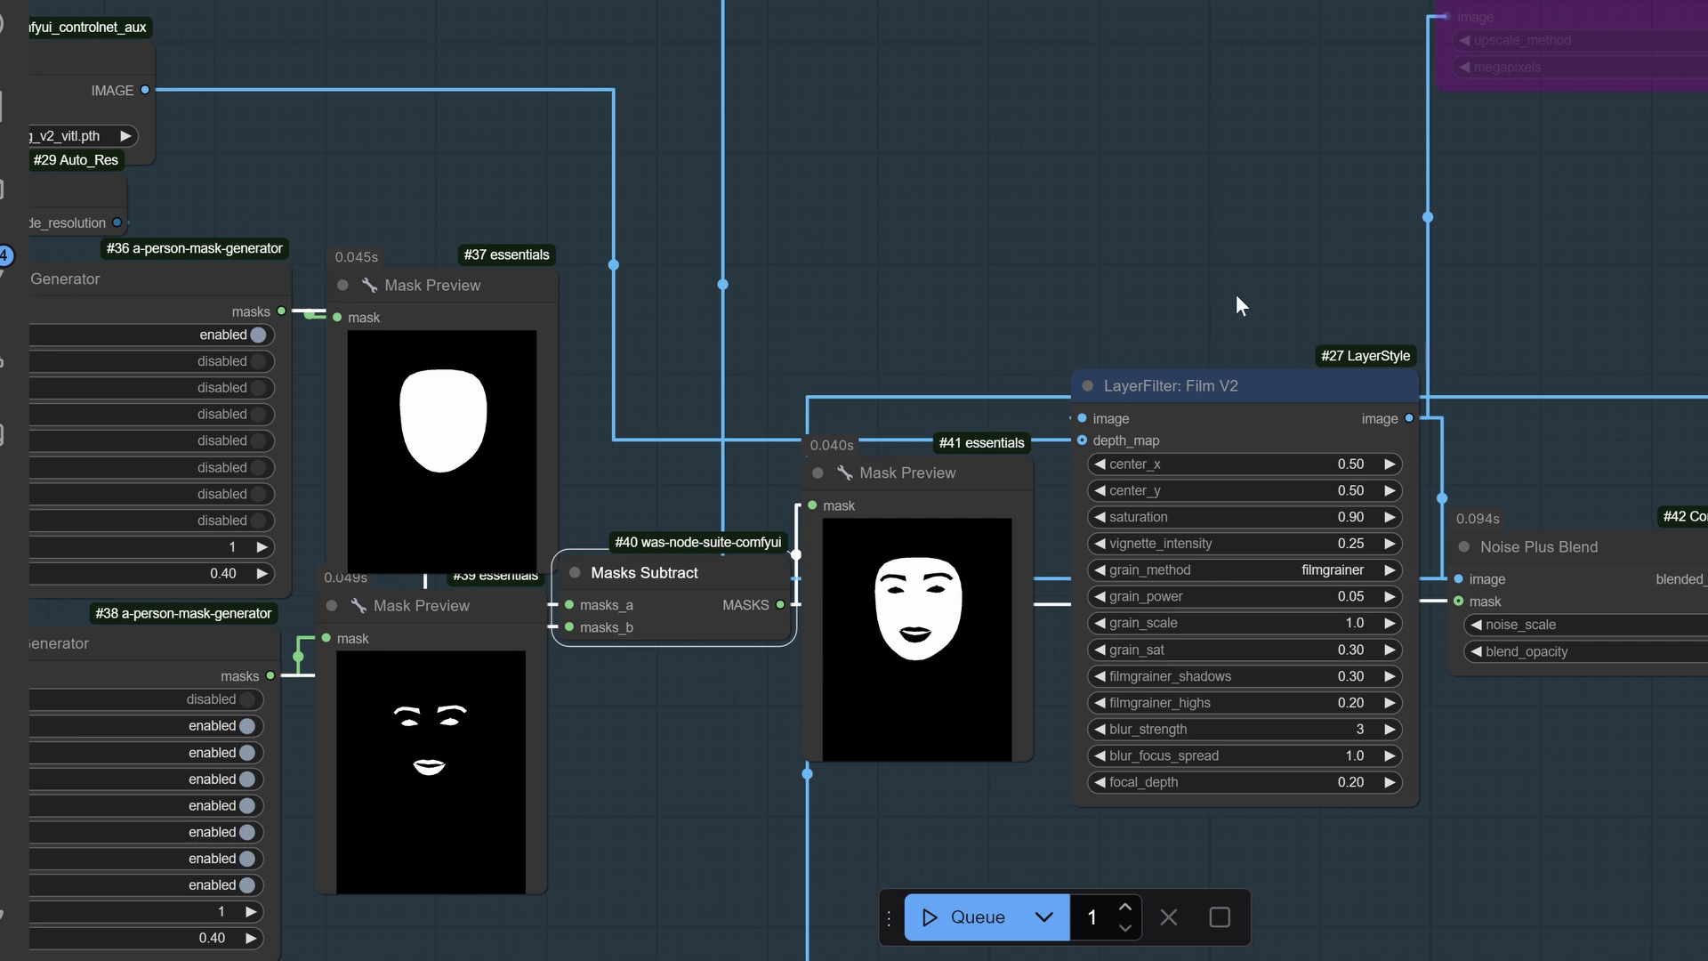
left_click_drag(1242, 295, 916, 304)
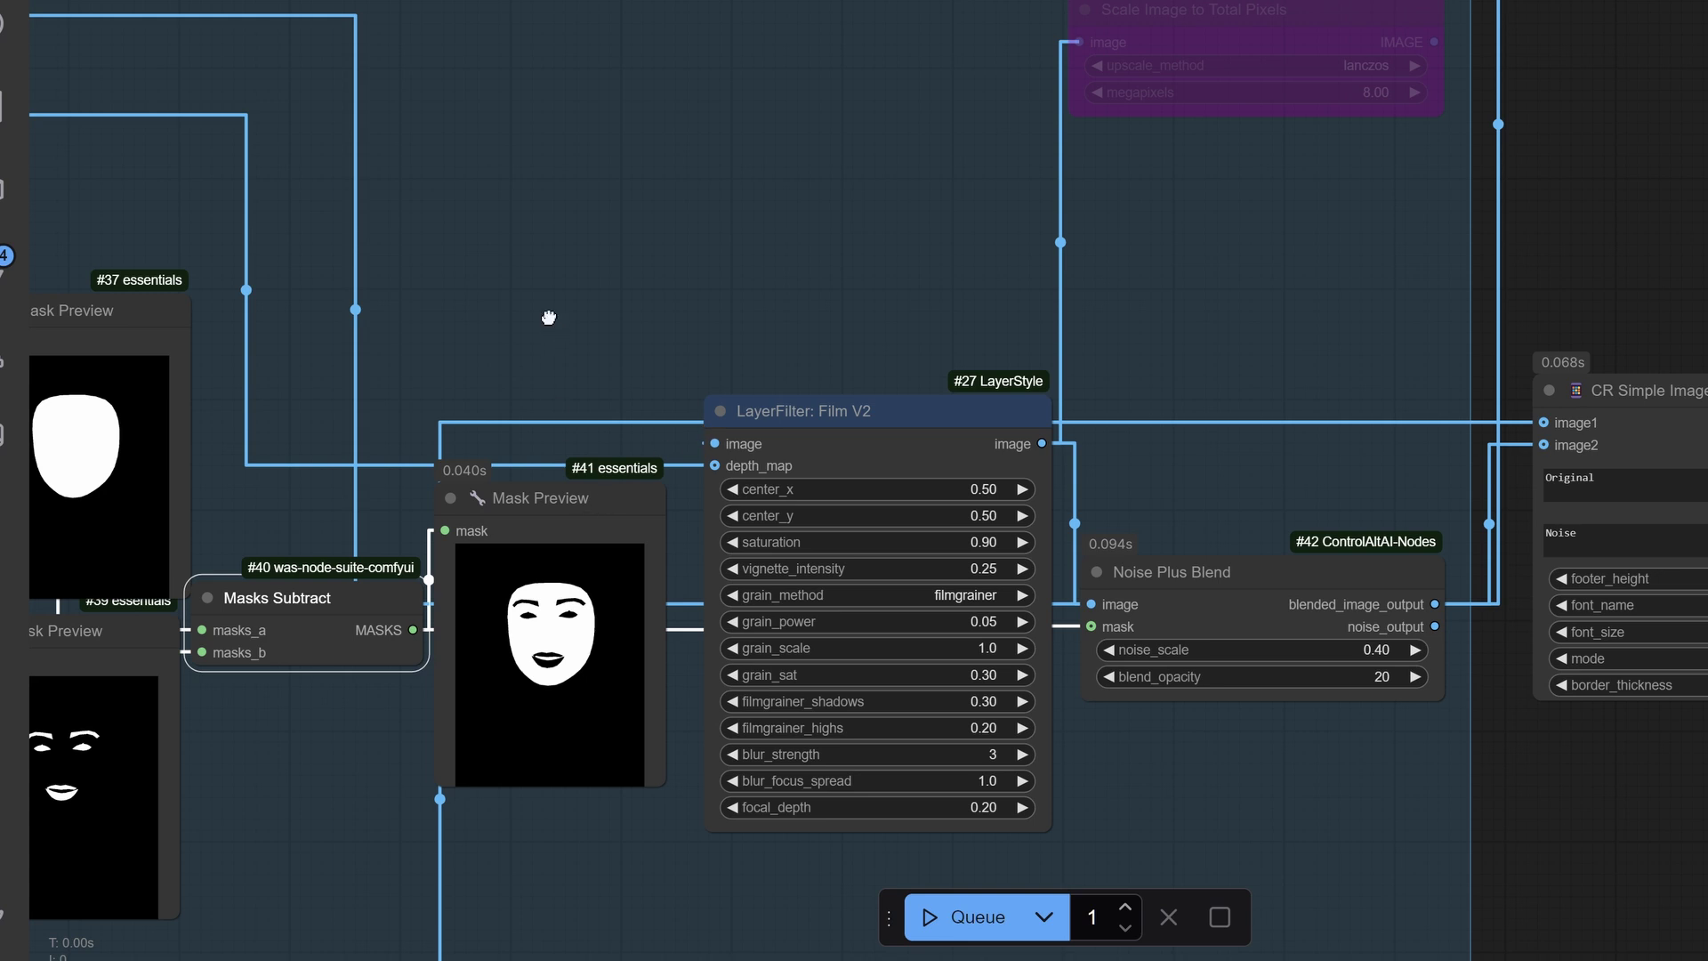
left_click_drag(546, 316, 735, 281)
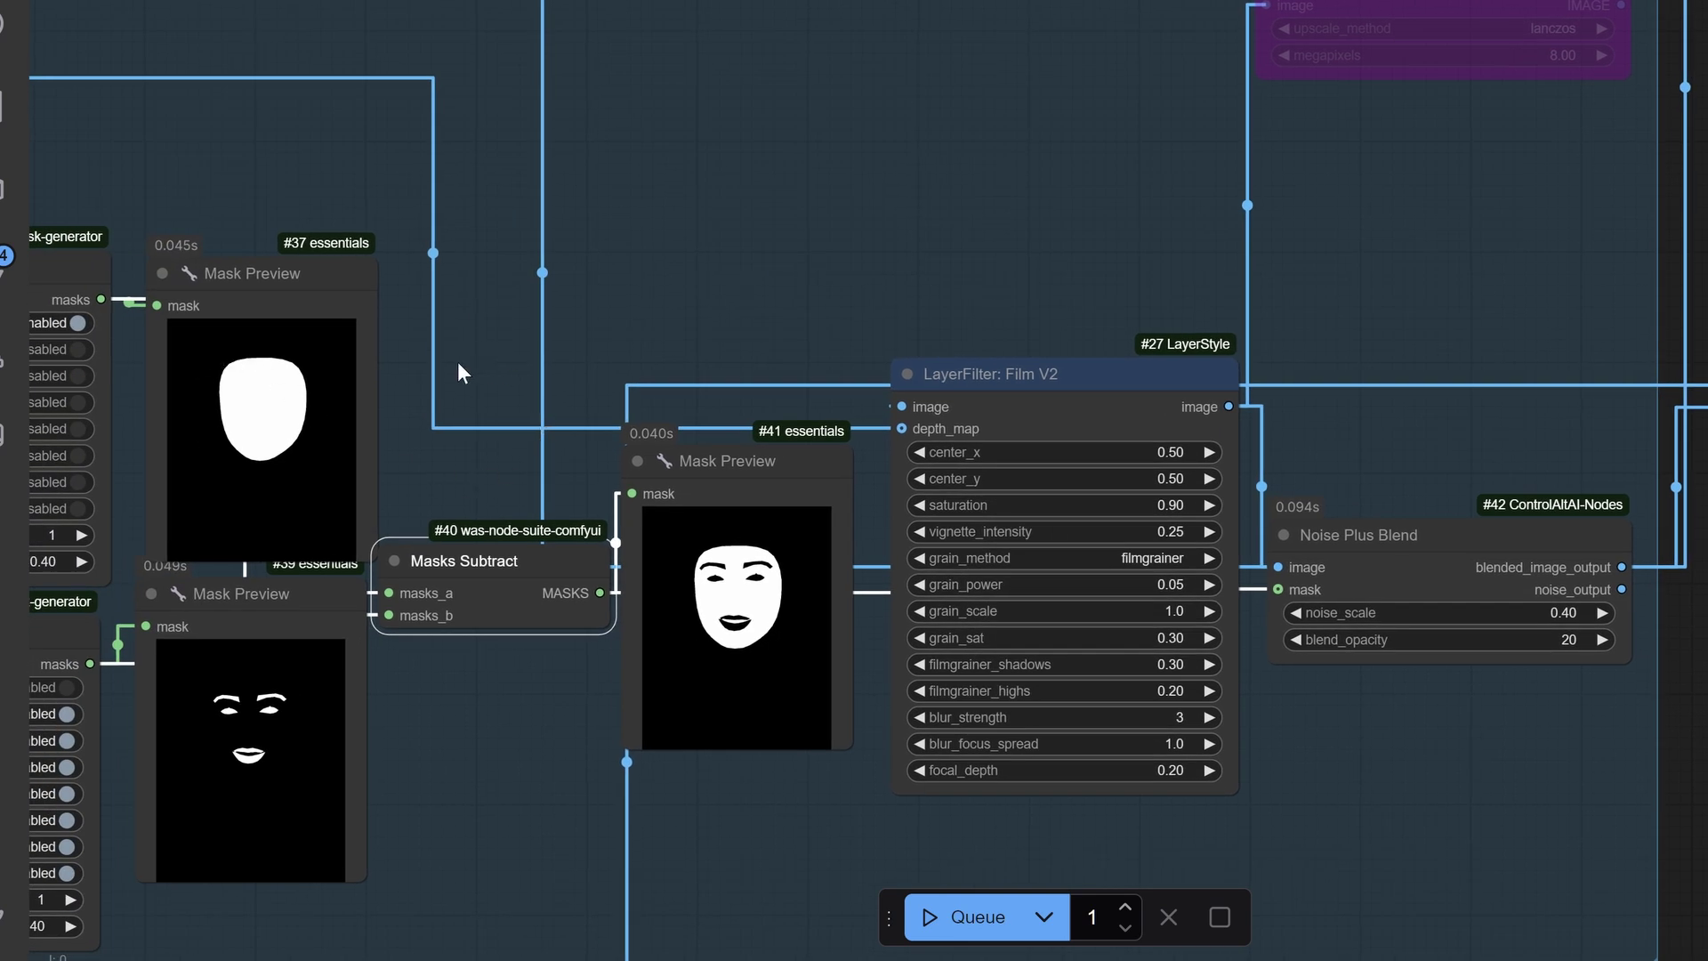
left_click(1086, 378)
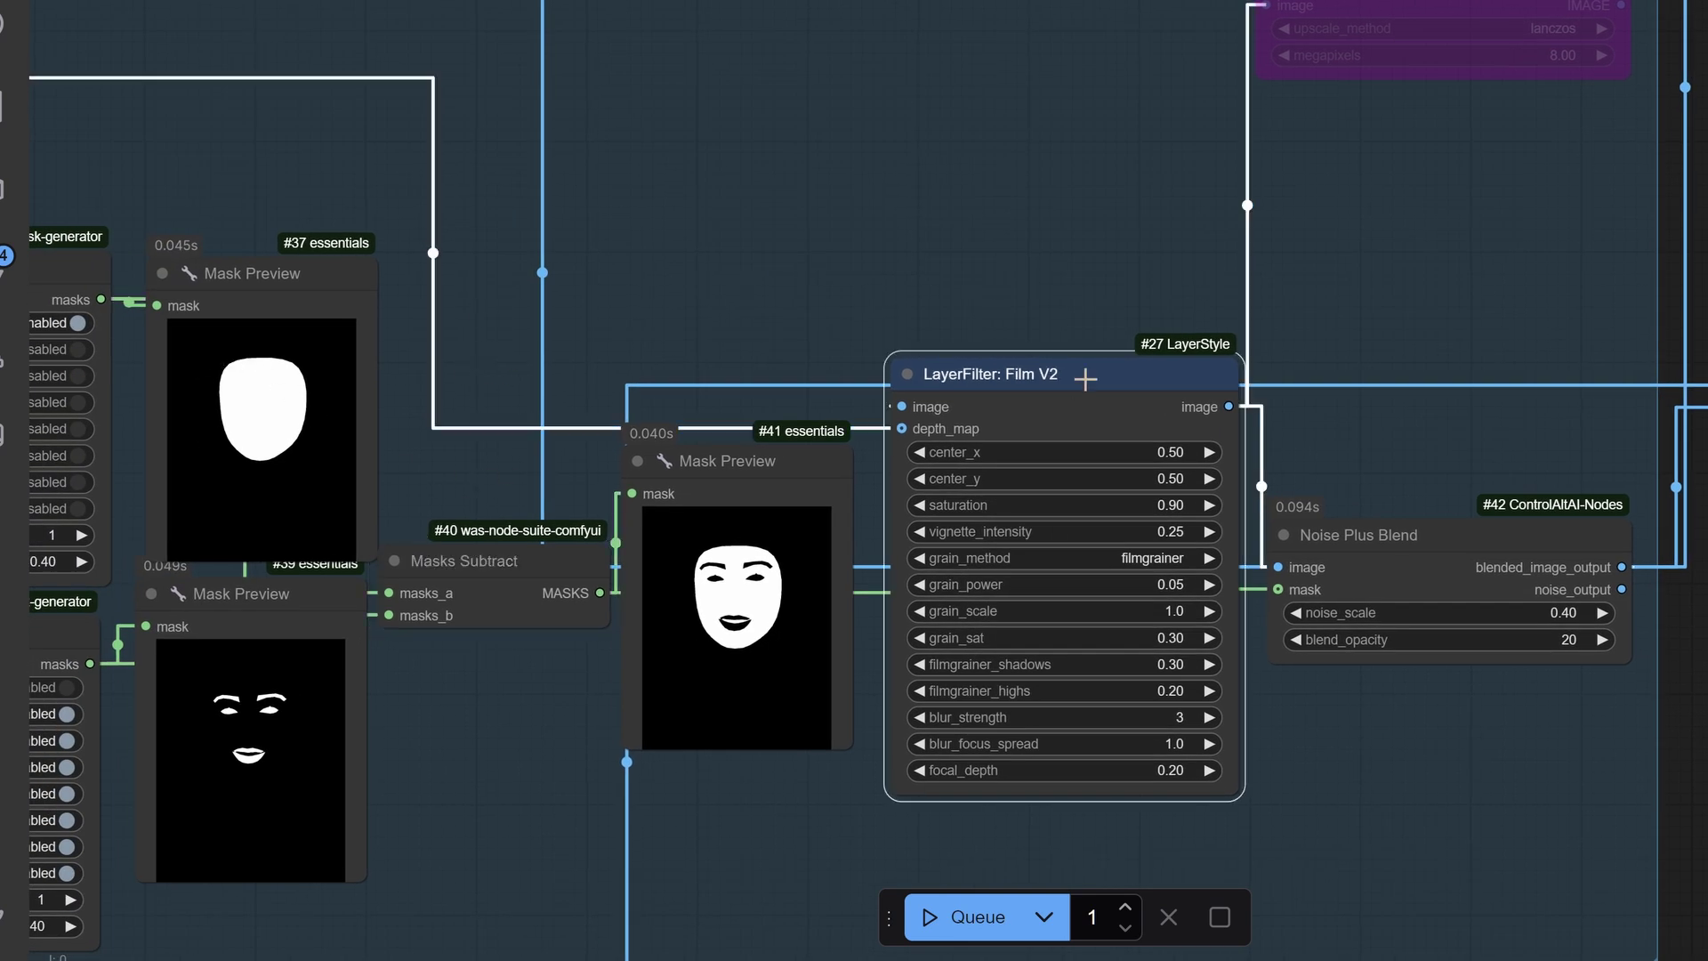
left_click(1369, 538)
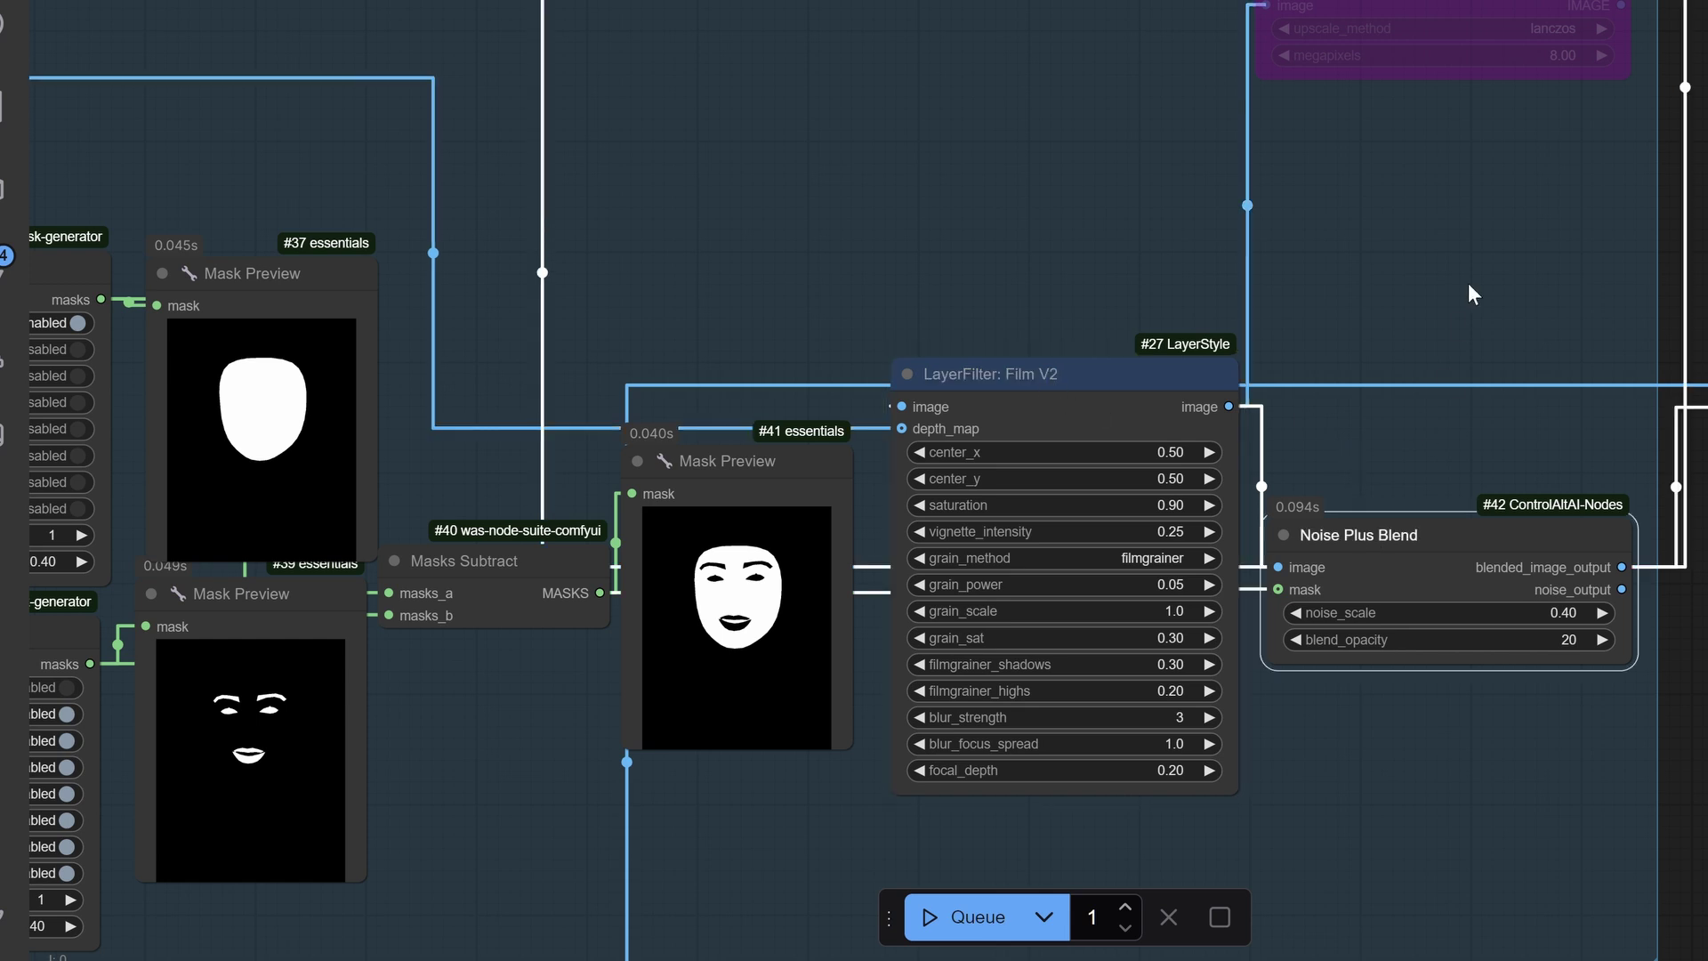
left_click_drag(1467, 283, 862, 269)
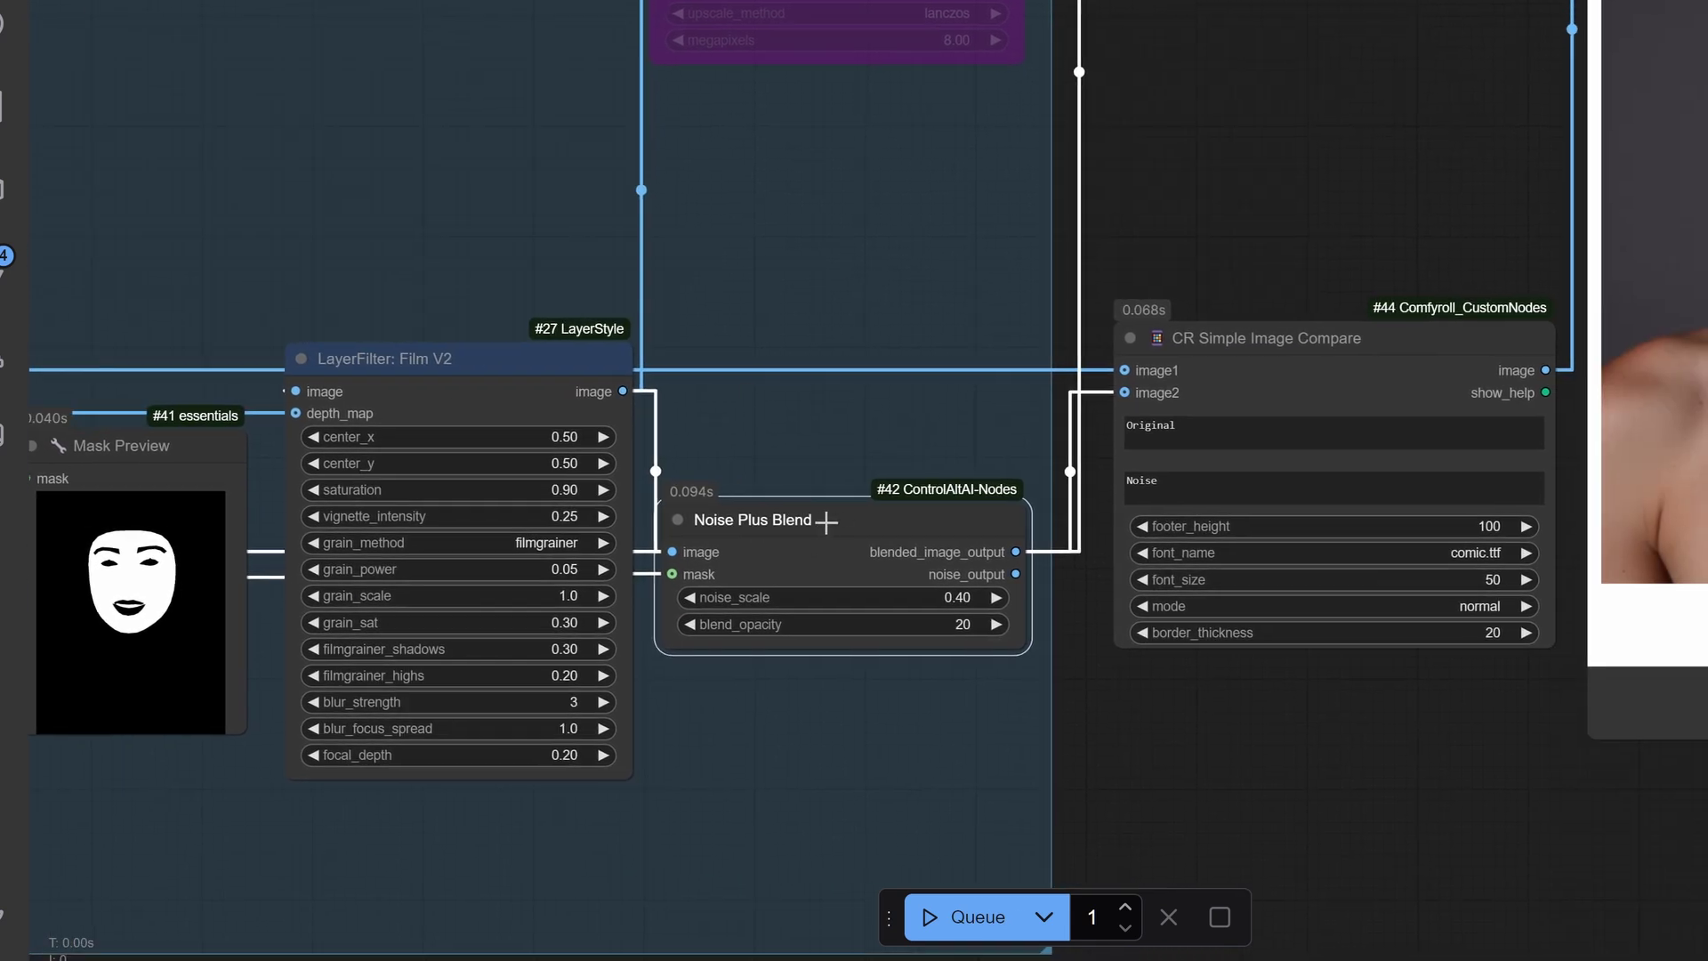
Pan back from the comparison and point out the Film V2 grain node and Noise Plus Blend node
left_click_drag(1317, 127, 899, 301)
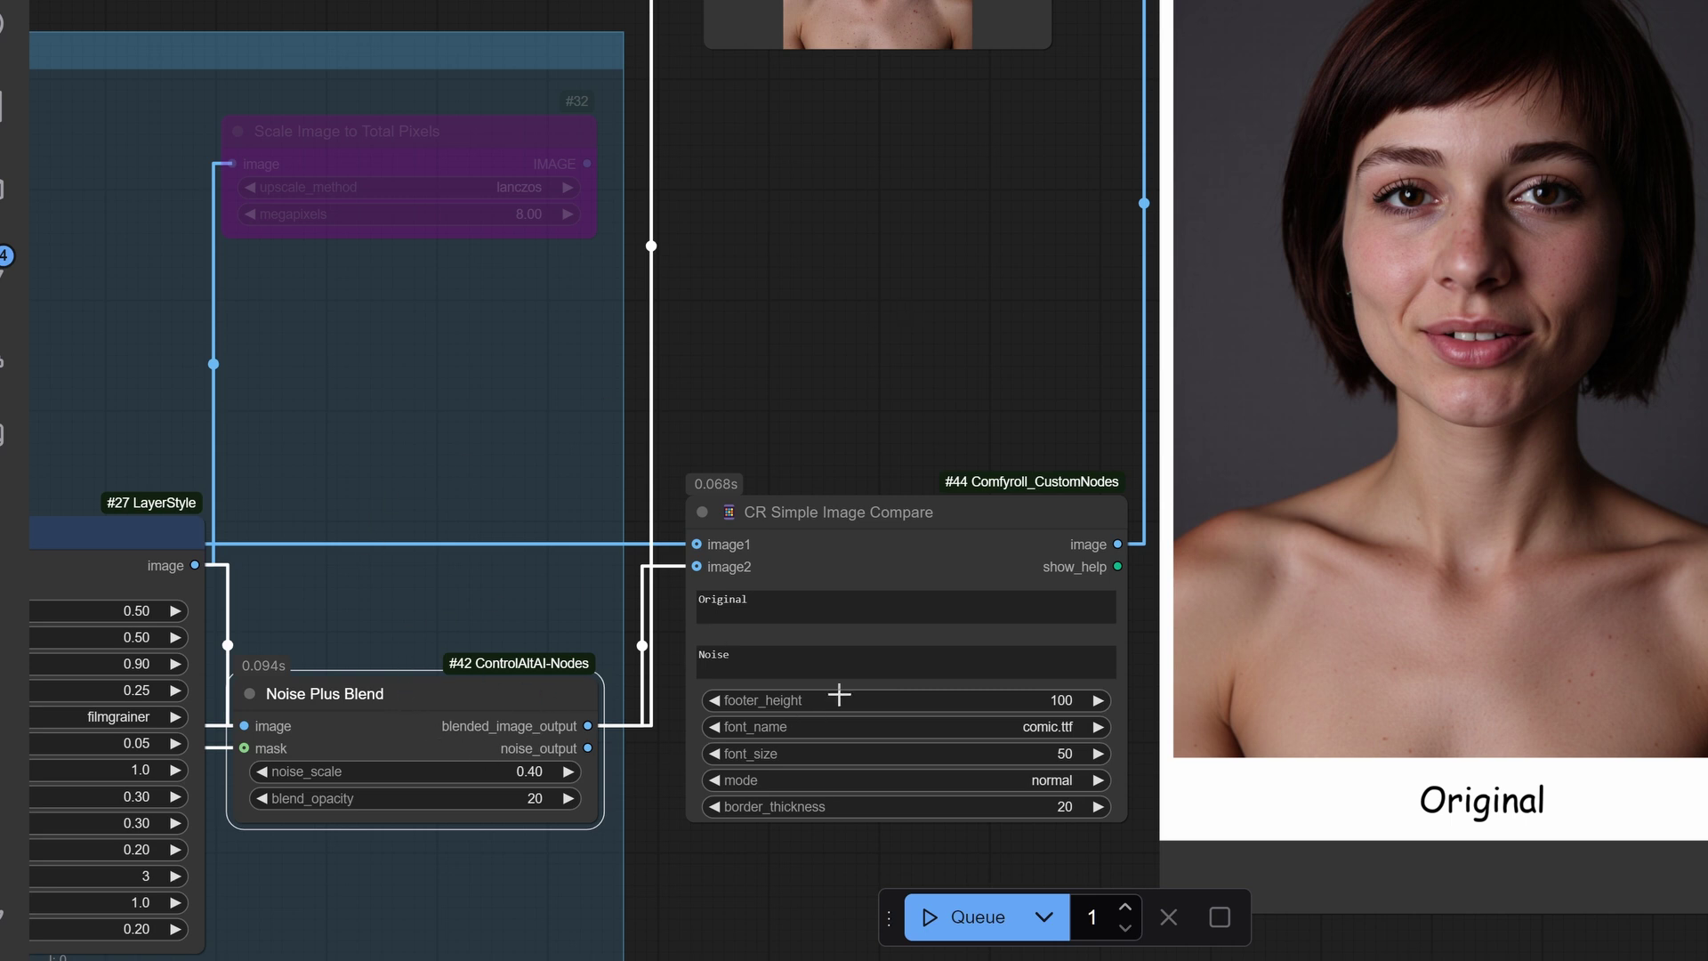
left_click_drag(755, 322, 9, 370)
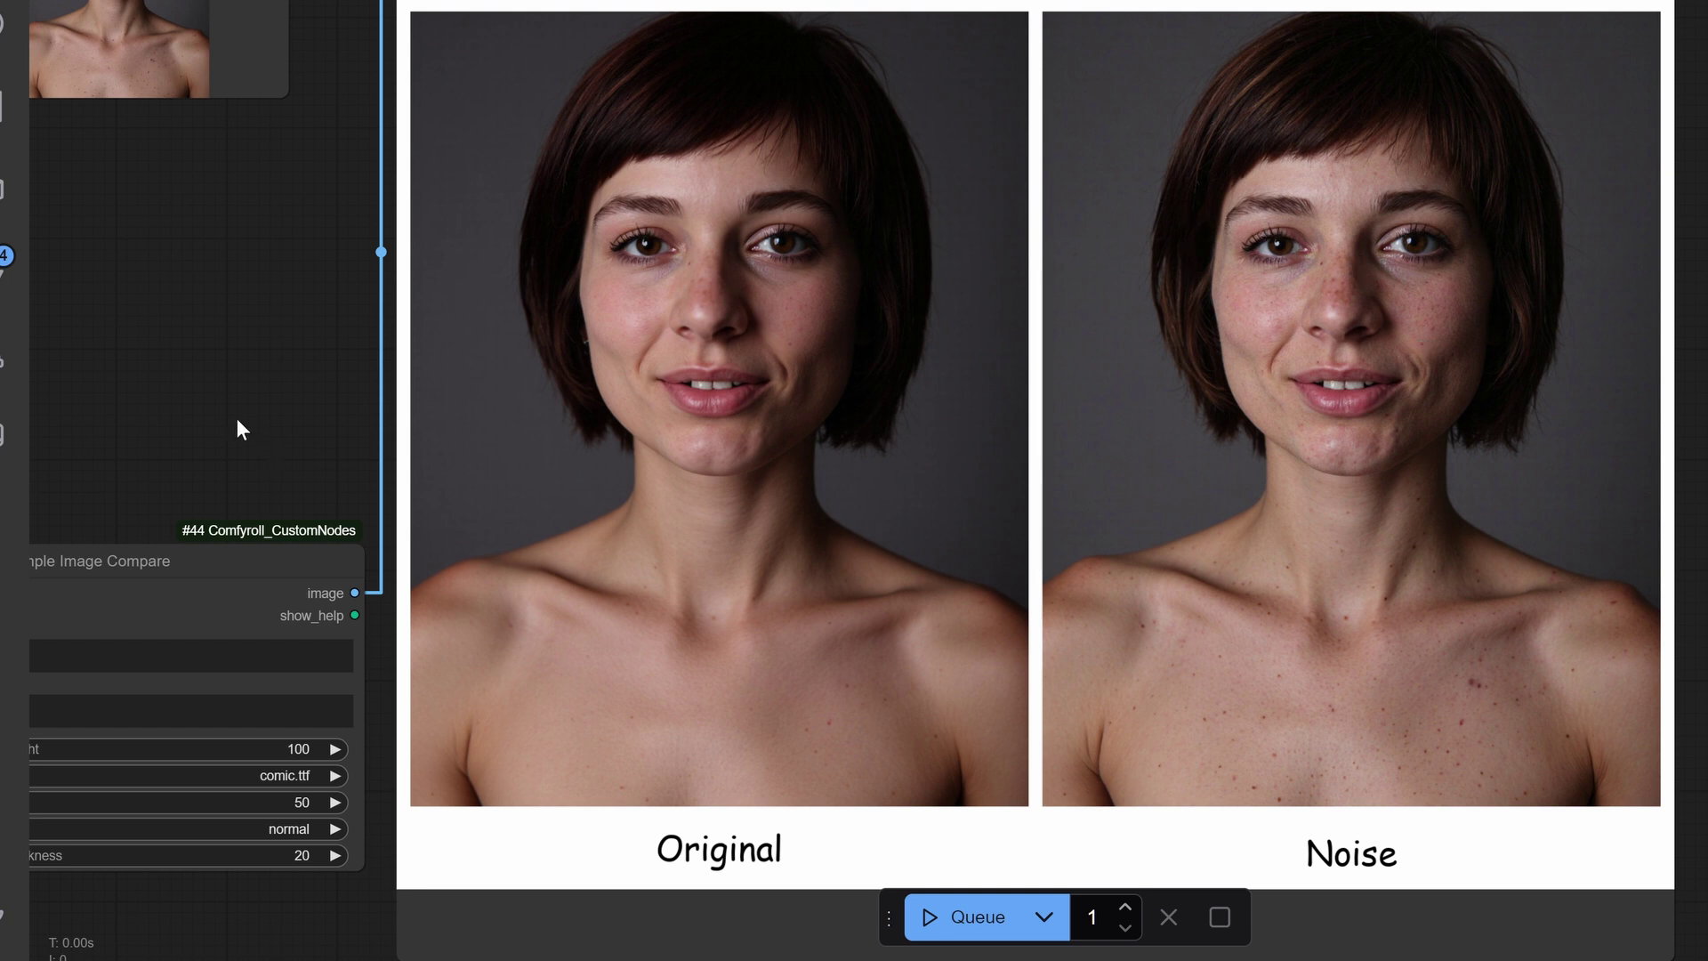
left_click_drag(285, 382, 1540, 245)
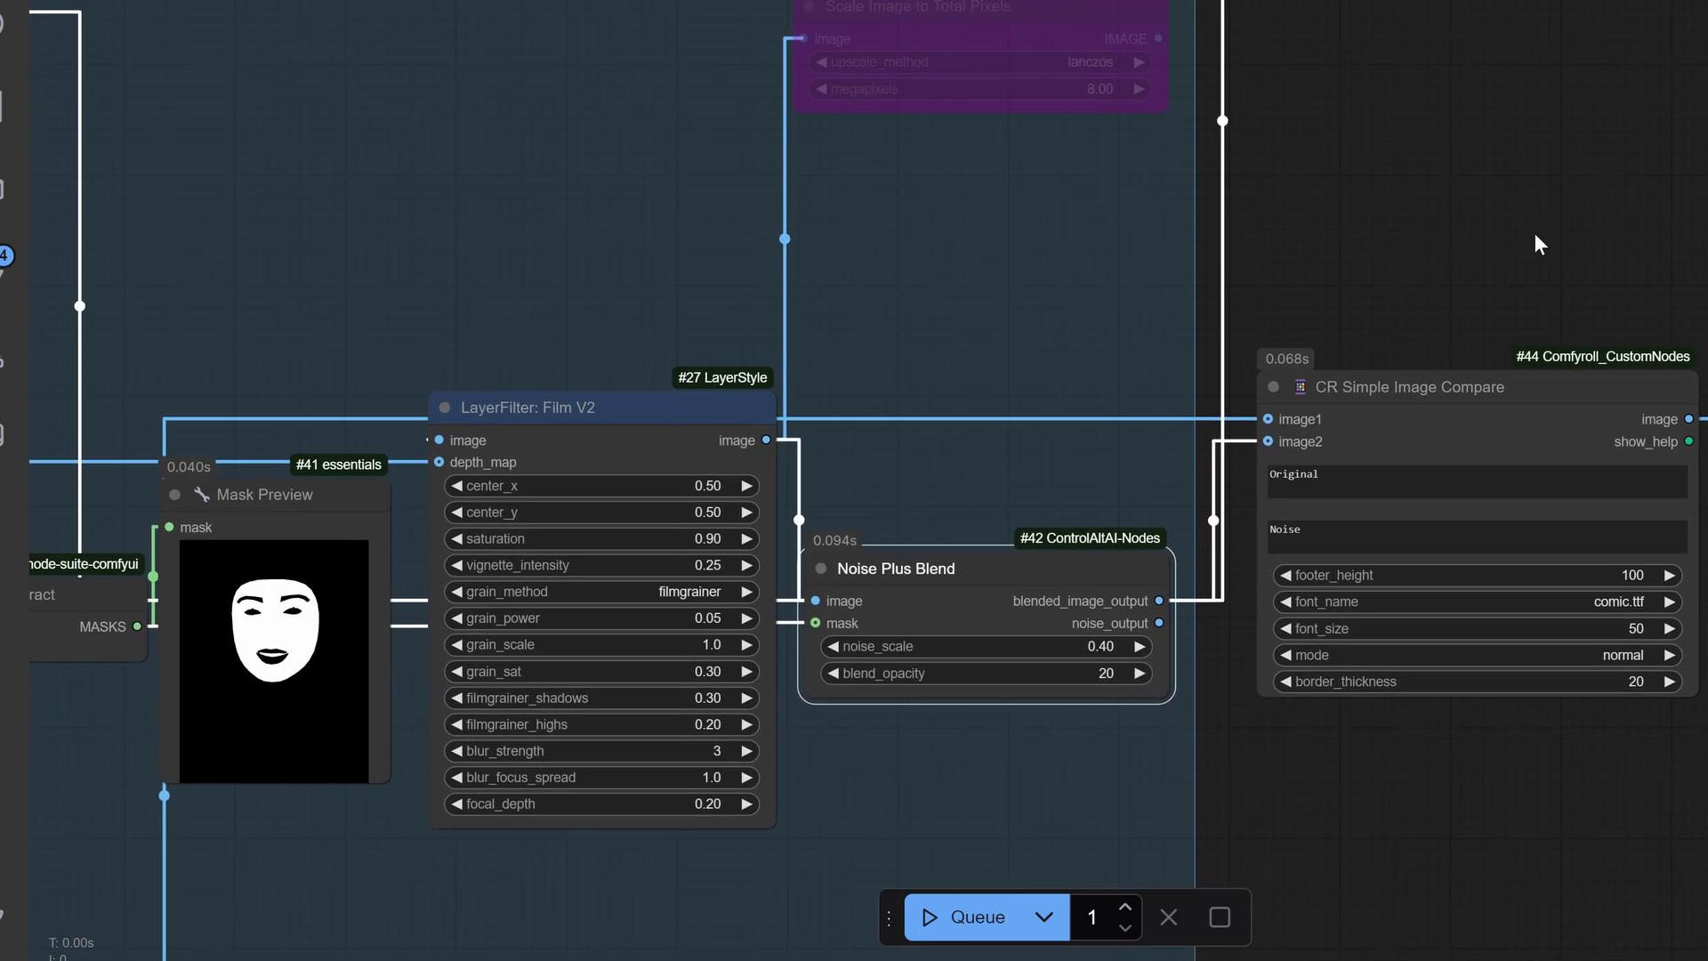
left_click(512, 409)
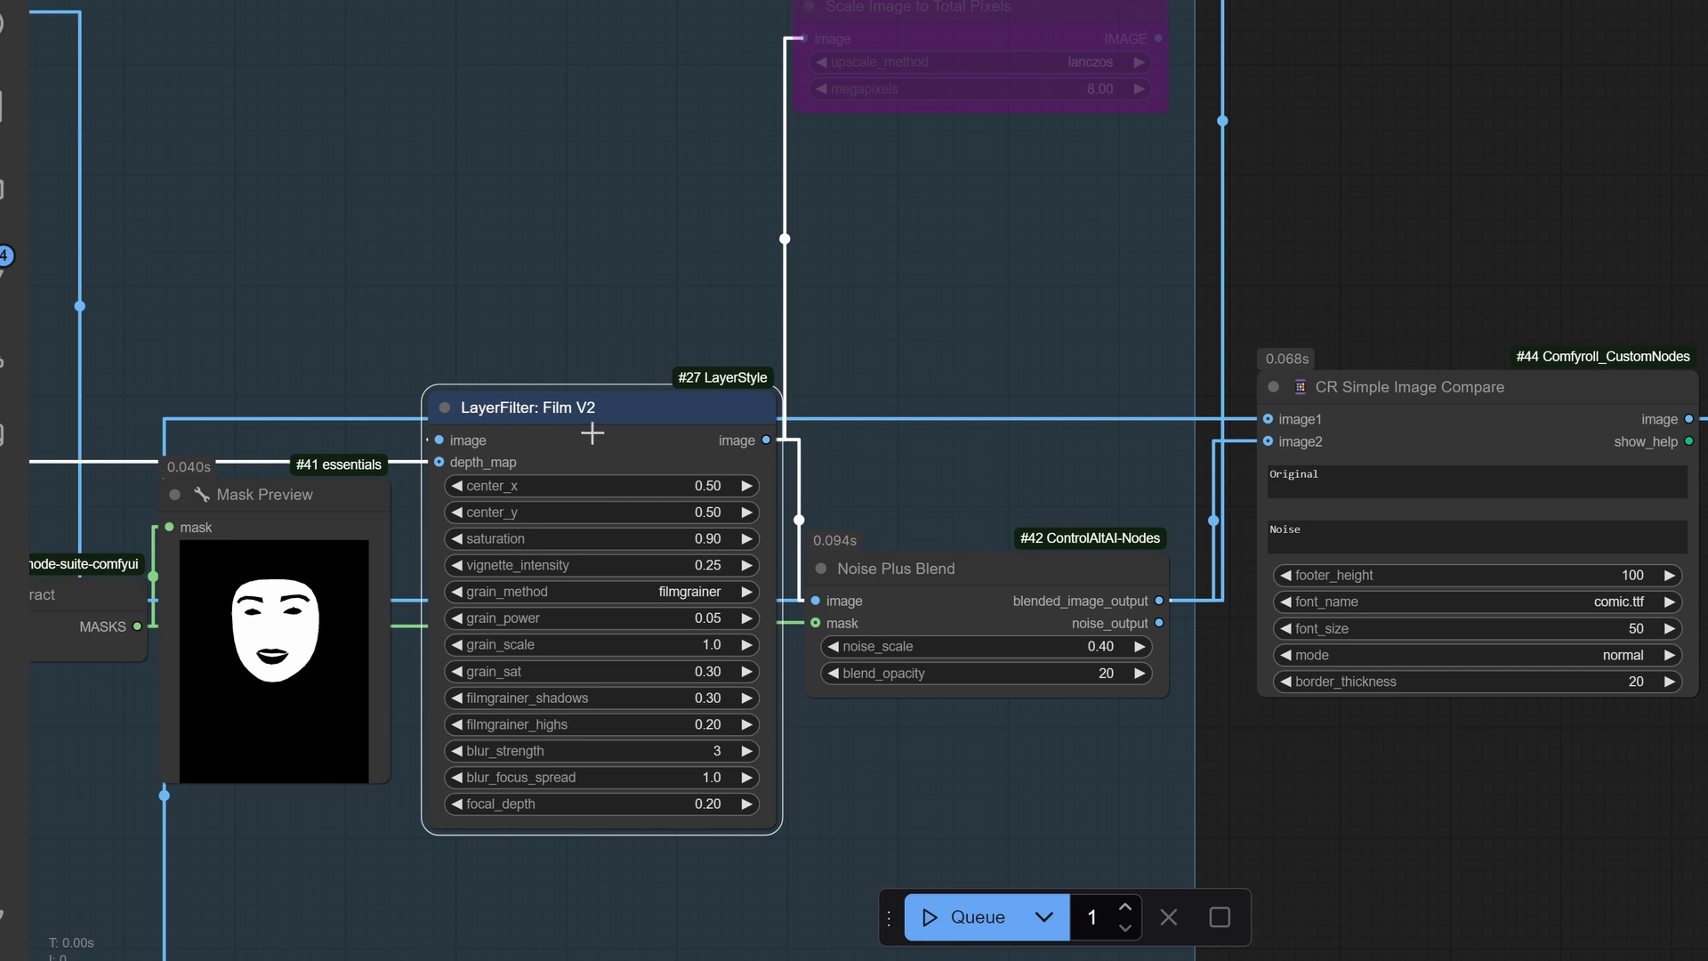
left_click(950, 577)
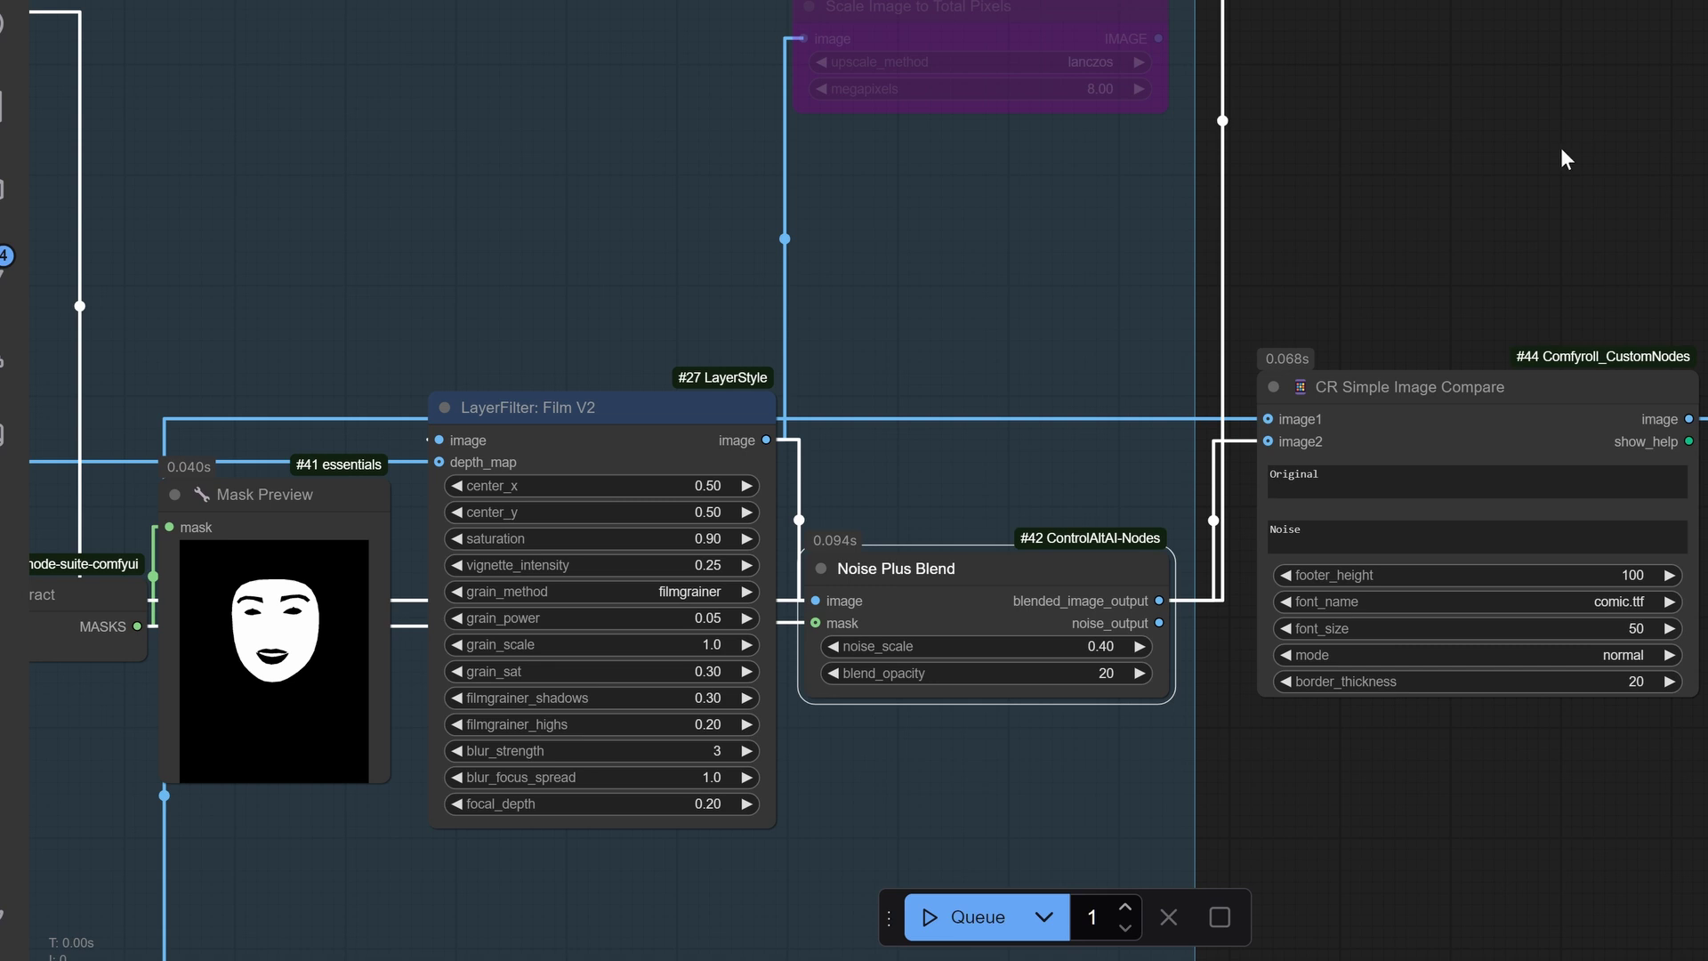
Zoom into the CR Simple Image Compare preview to inspect the freckled Noise face and hairline
left_click_drag(1561, 149, 314, 242)
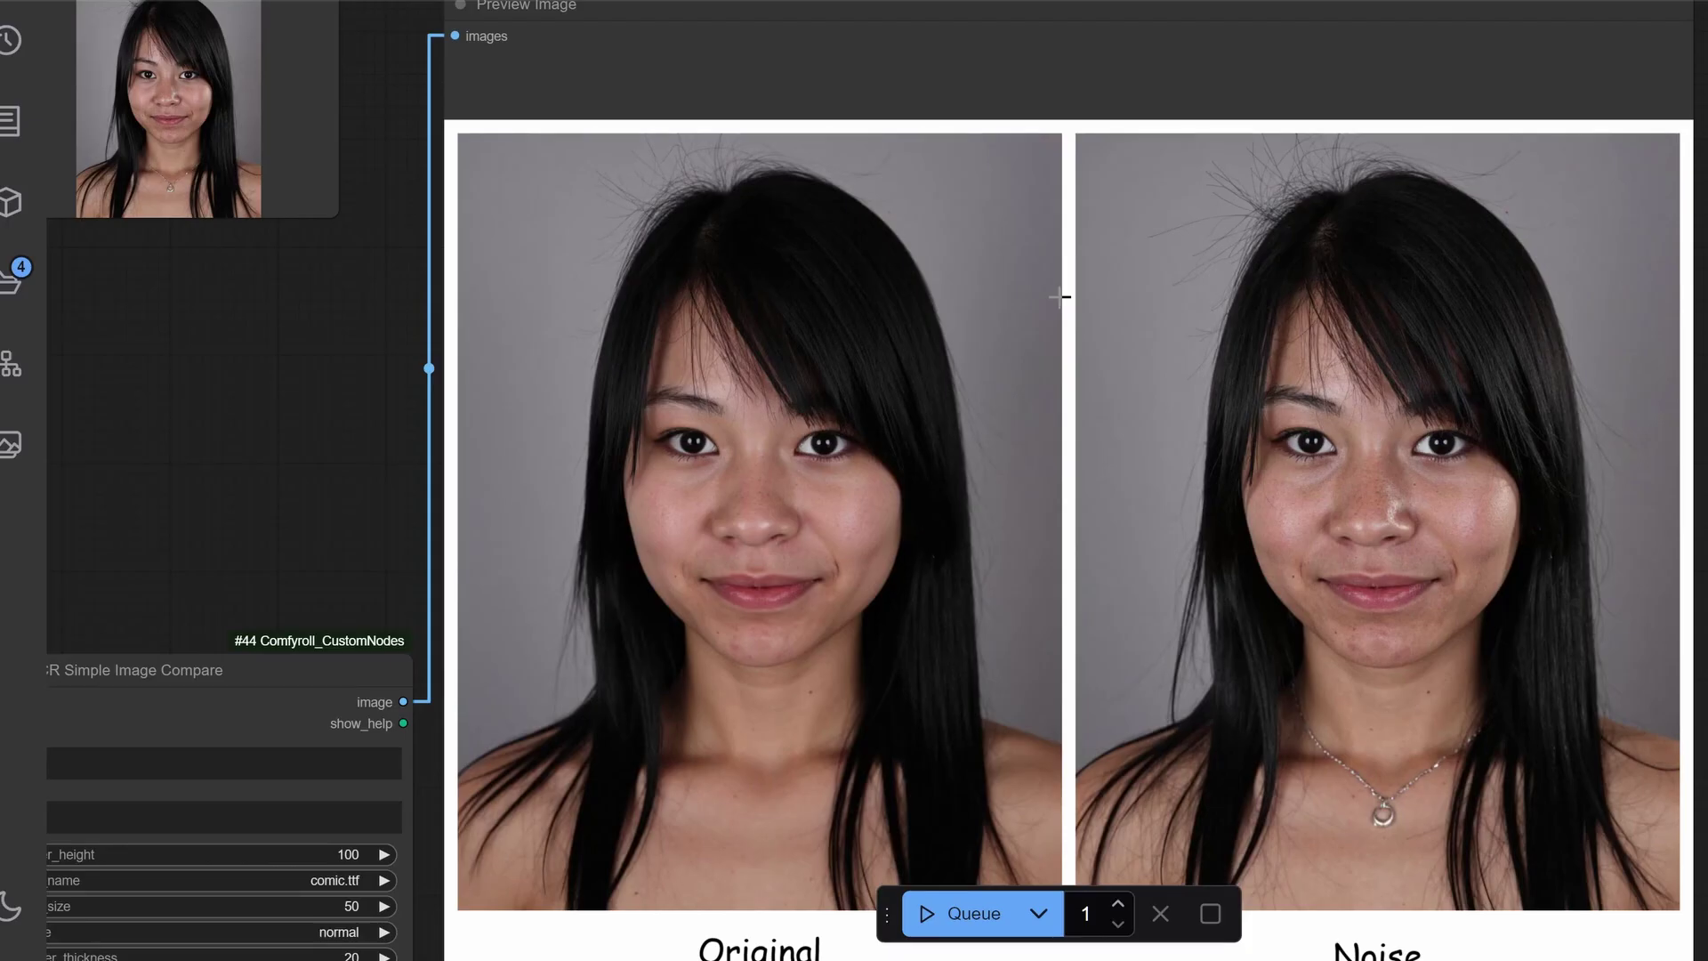
scroll(1463, 456, "up", 5)
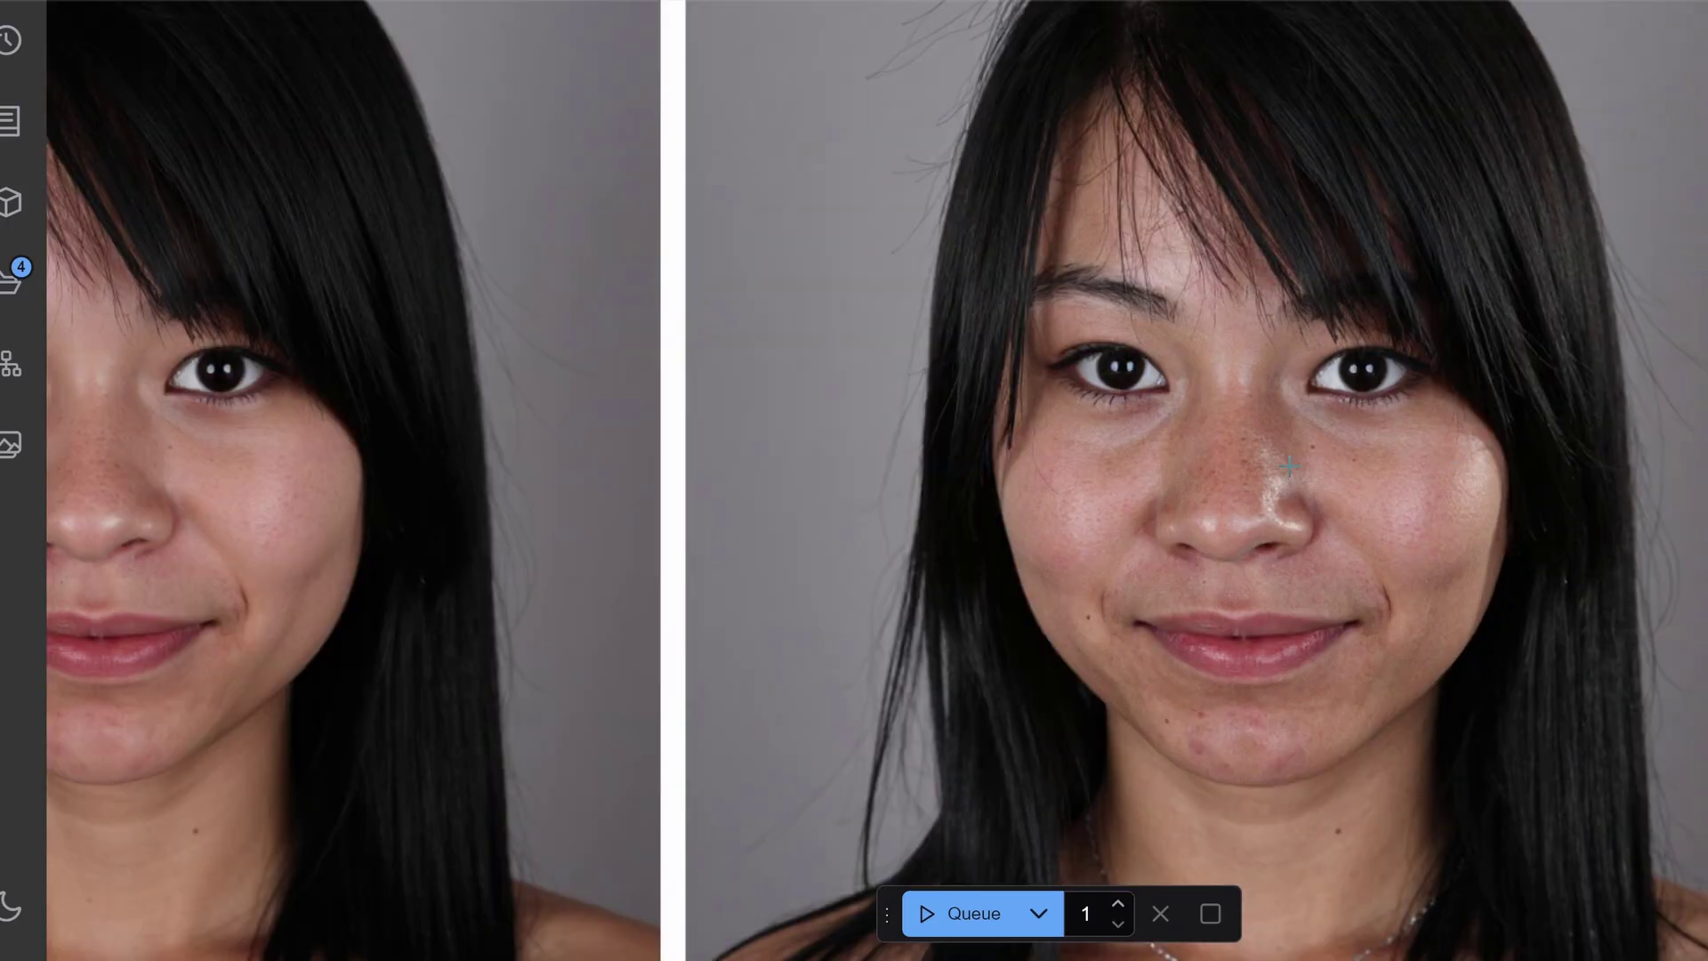
scroll(1251, 472, "left", 5)
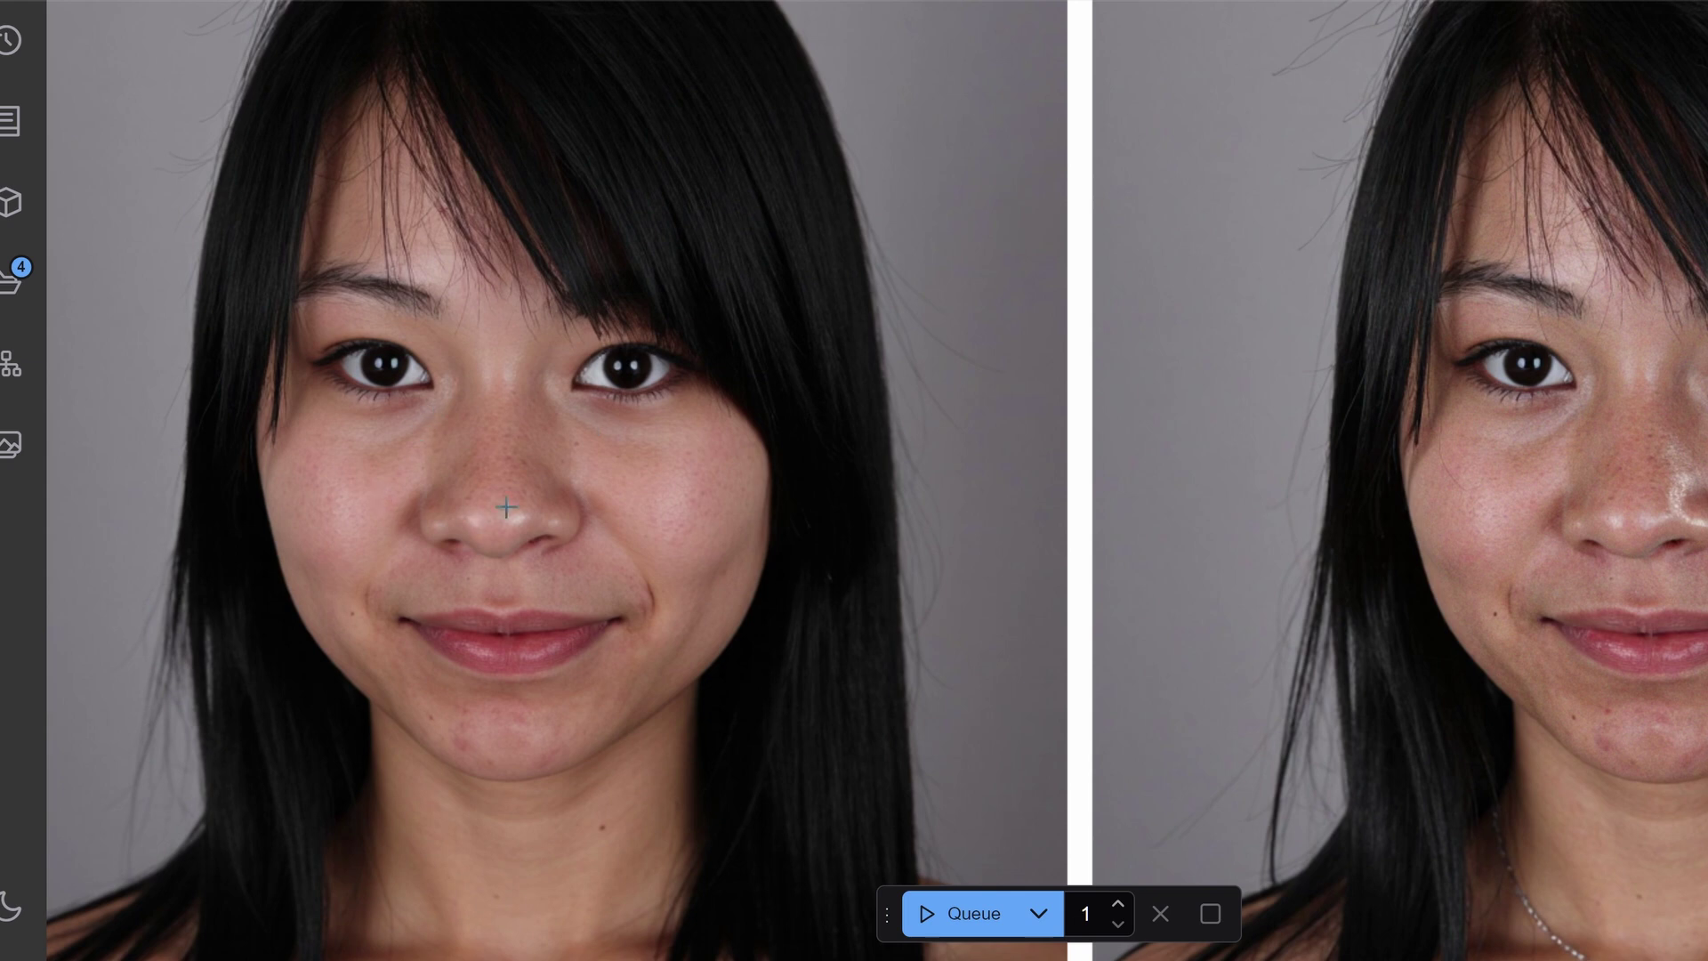
scroll(583, 516, "down", 2)
scroll(583, 517, "down", 2)
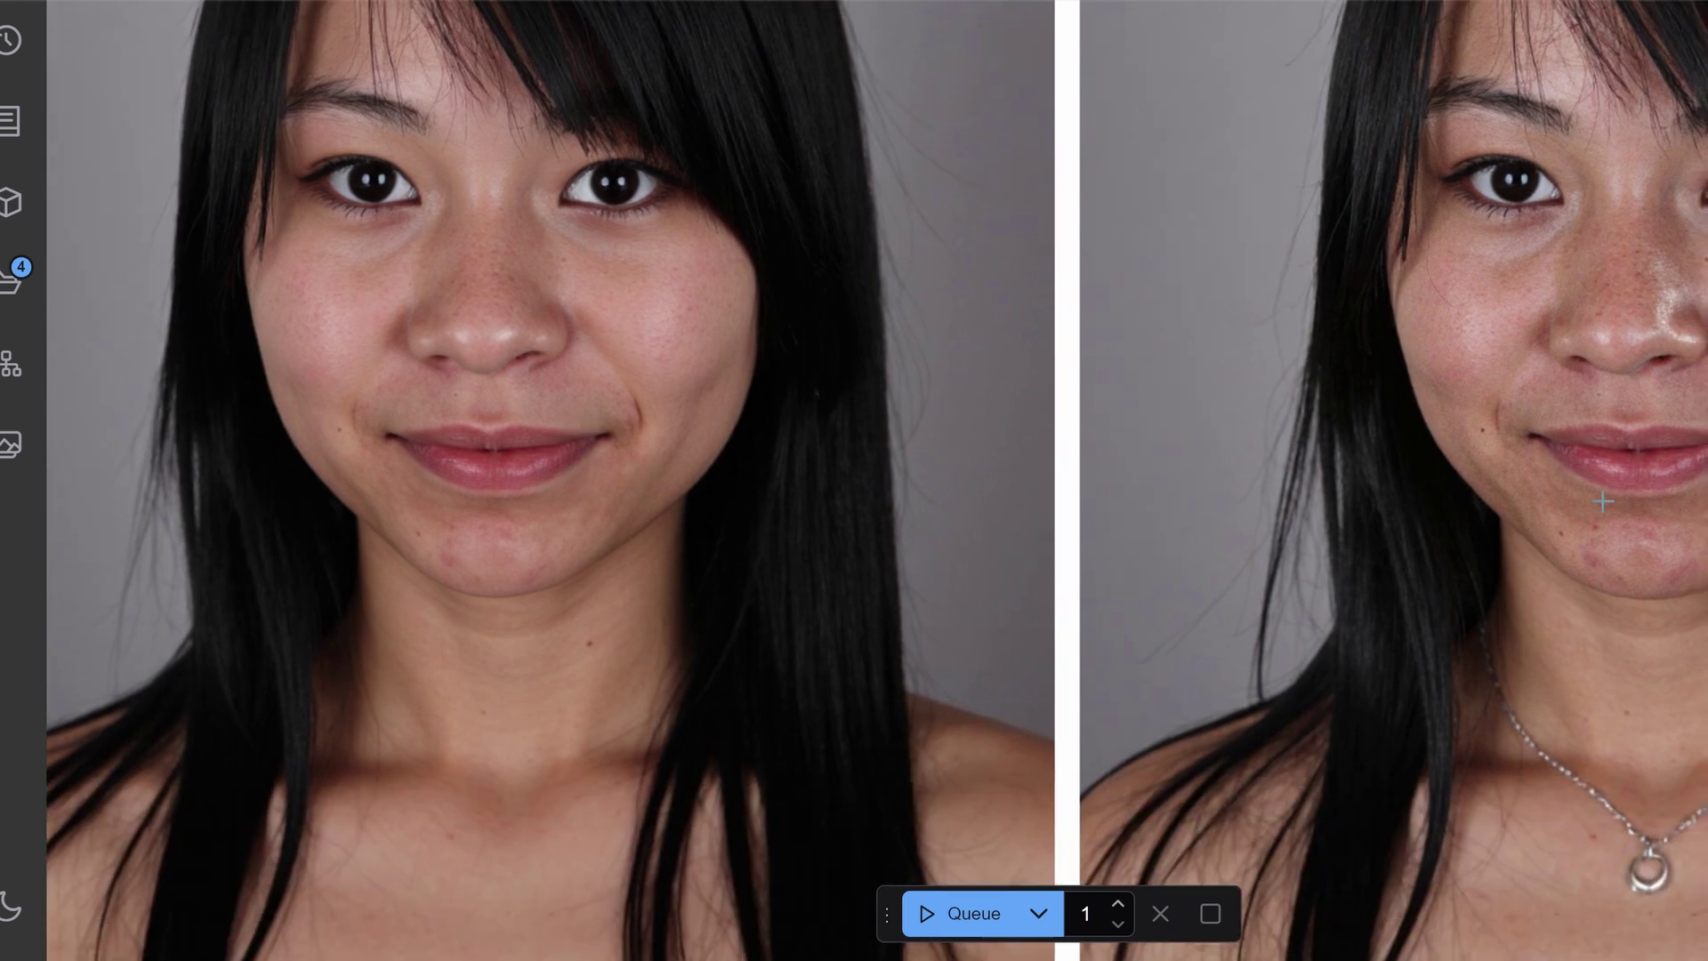
scroll(1467, 520, "right", 3)
scroll(1377, 538, "up", 2)
left_click_drag(1376, 537, 1370, 873)
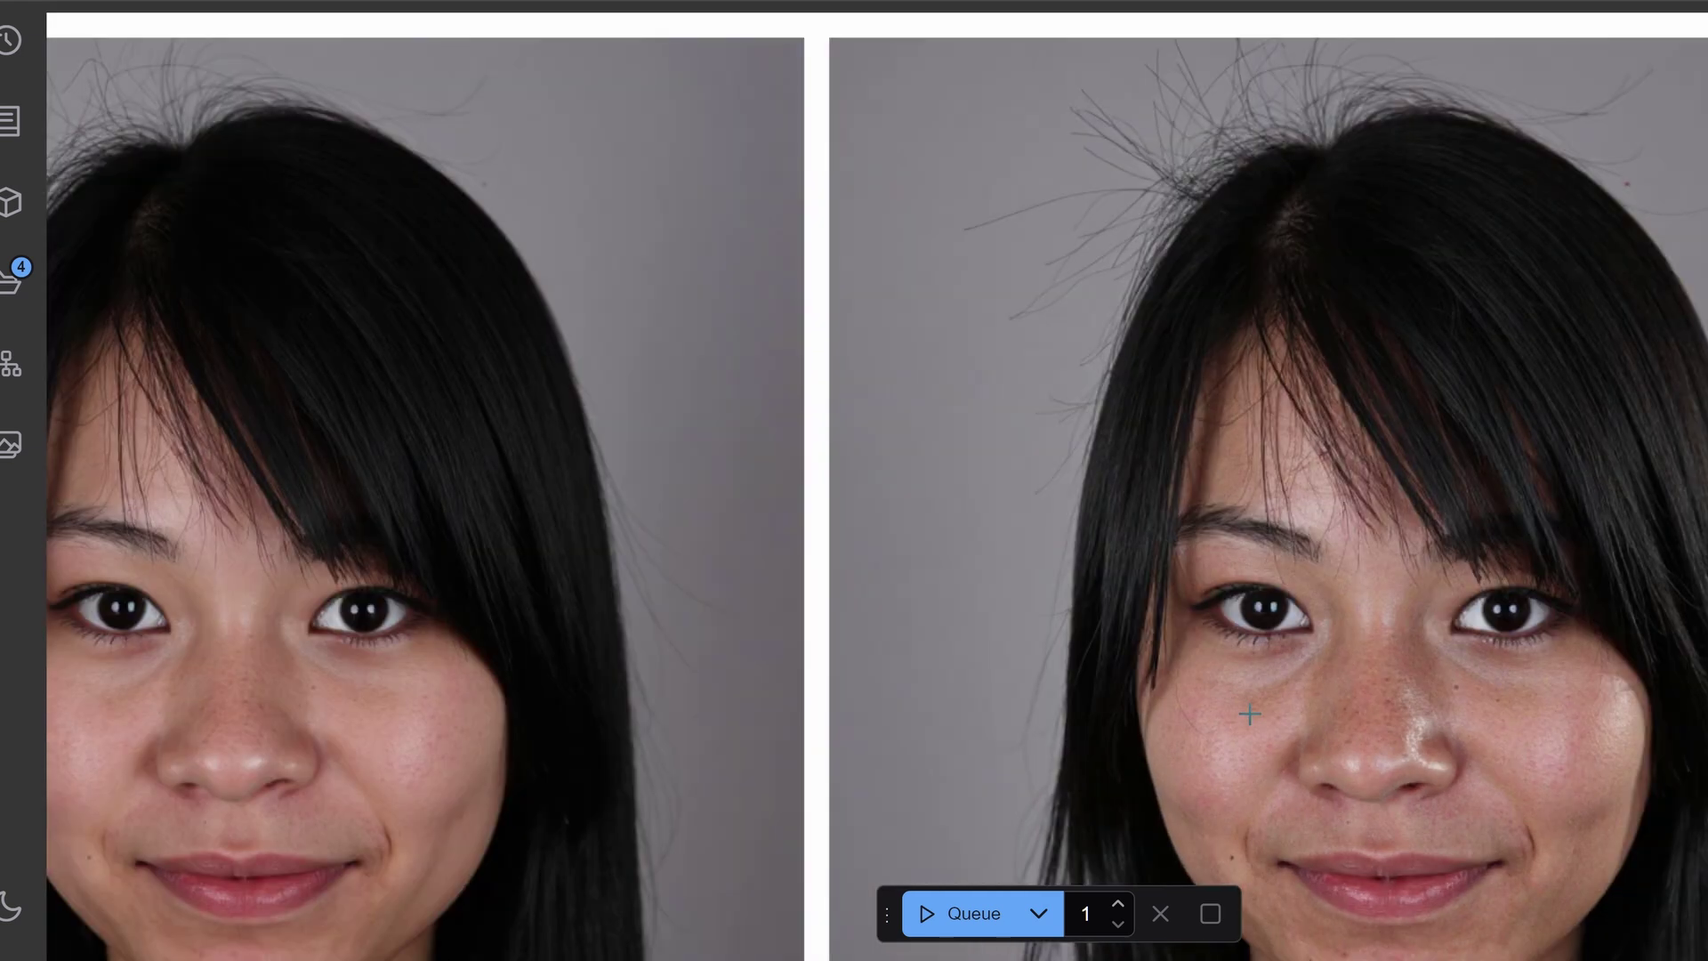
scroll(1249, 714, "down", 3)
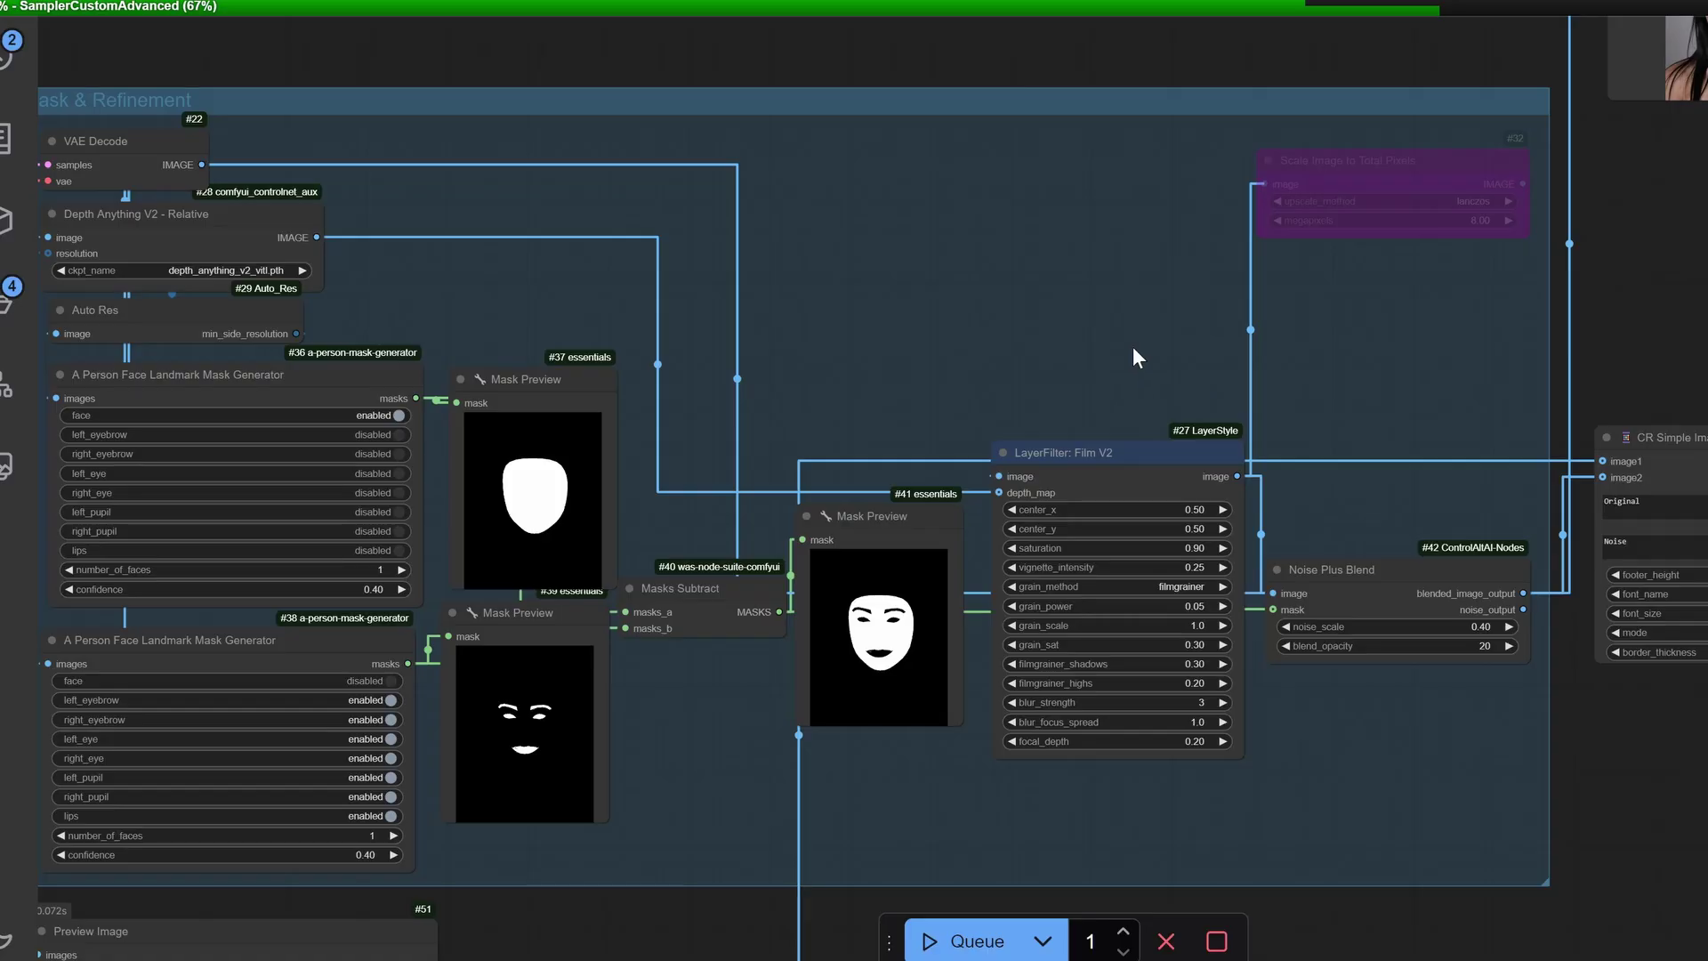
Pan past Preview Image #51 and the film grain and noise blend nodes to the compare node's new Original portrait
left_click_drag(1067, 641, 1181, 267)
left_click_drag(1142, 7, 1707, 312)
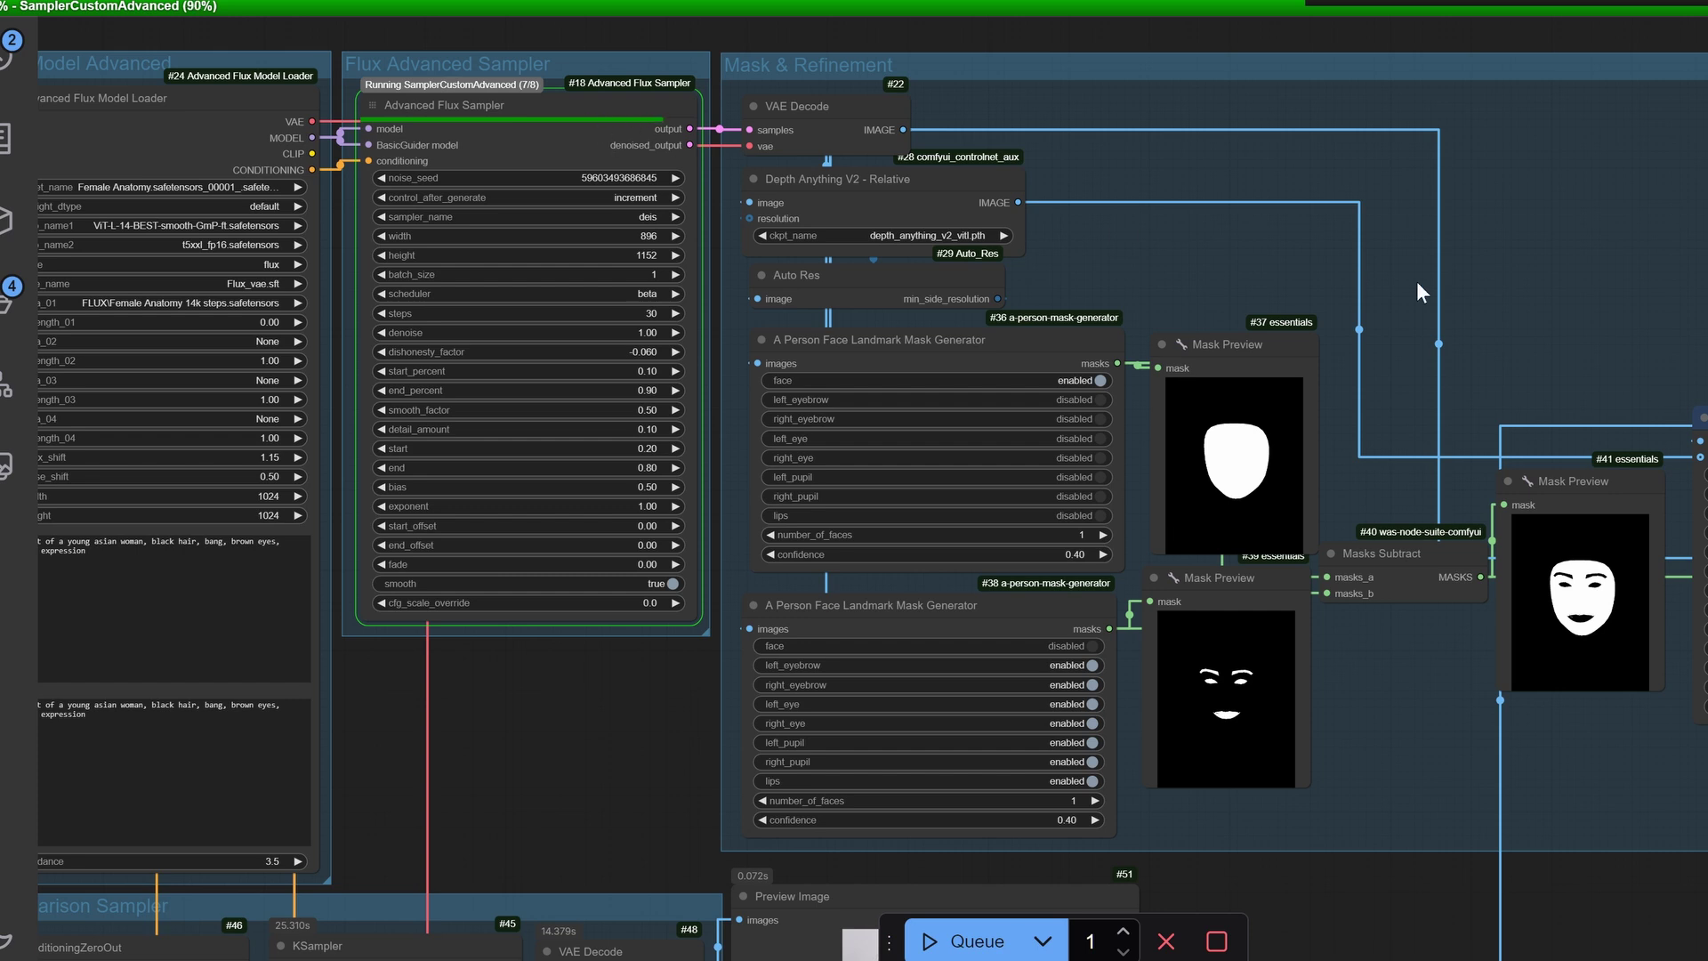
left_click_drag(1566, 280, 1166, 291)
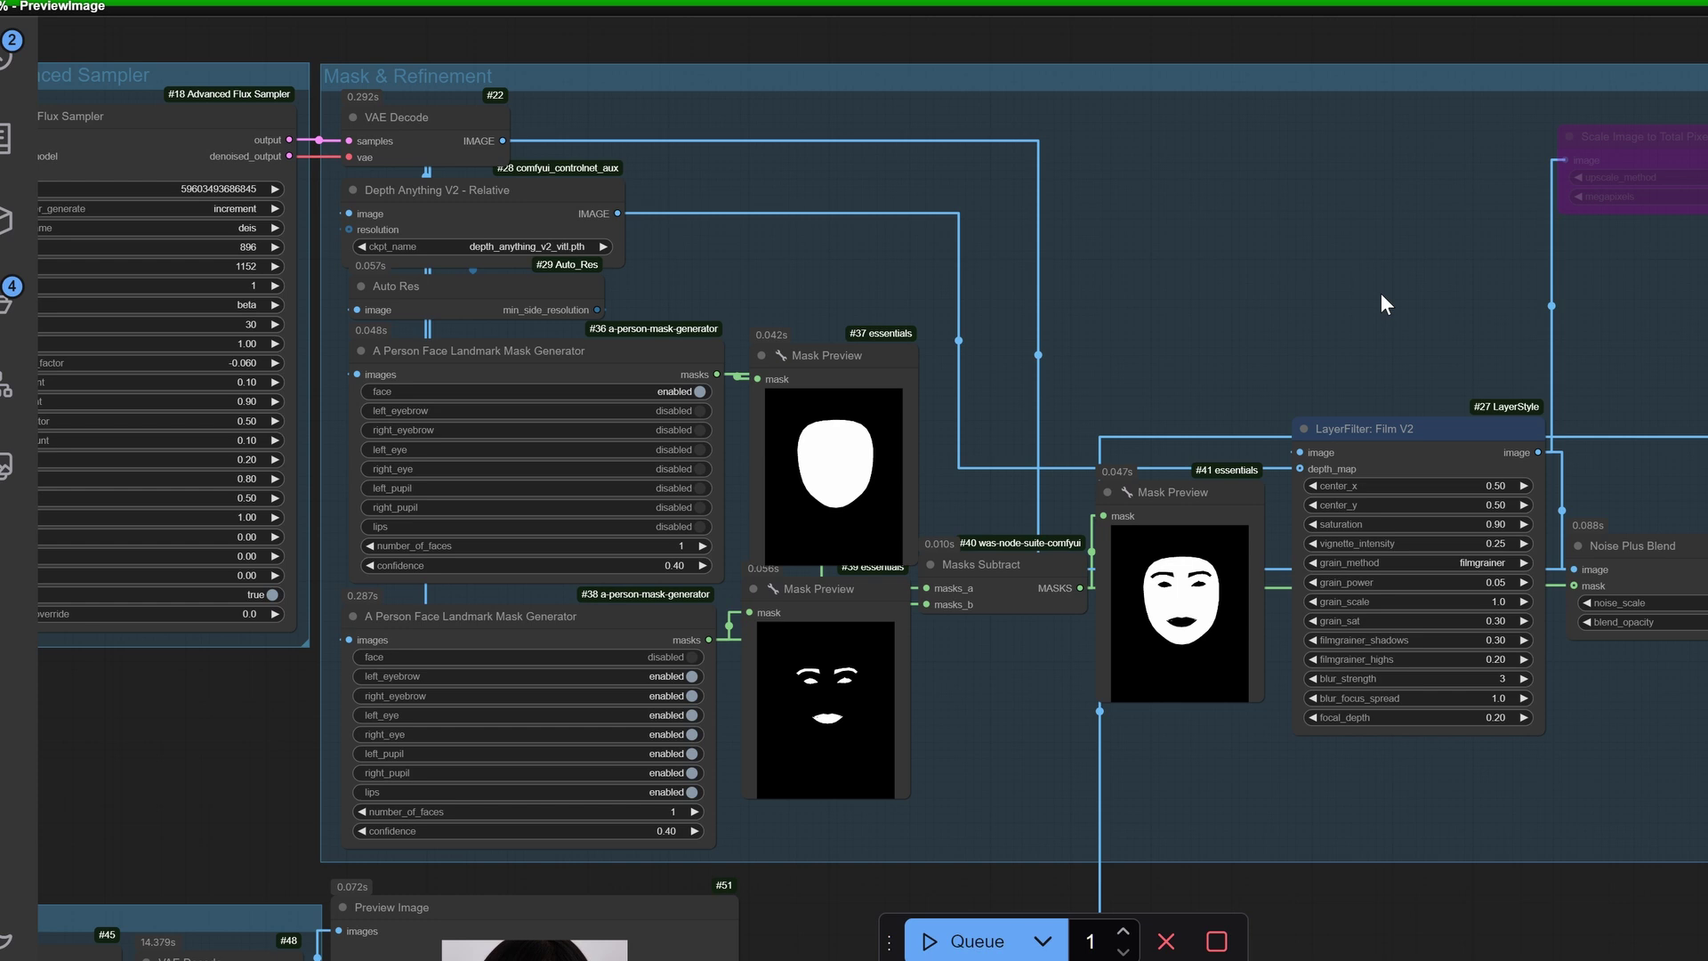
left_click_drag(1380, 292, 484, 217)
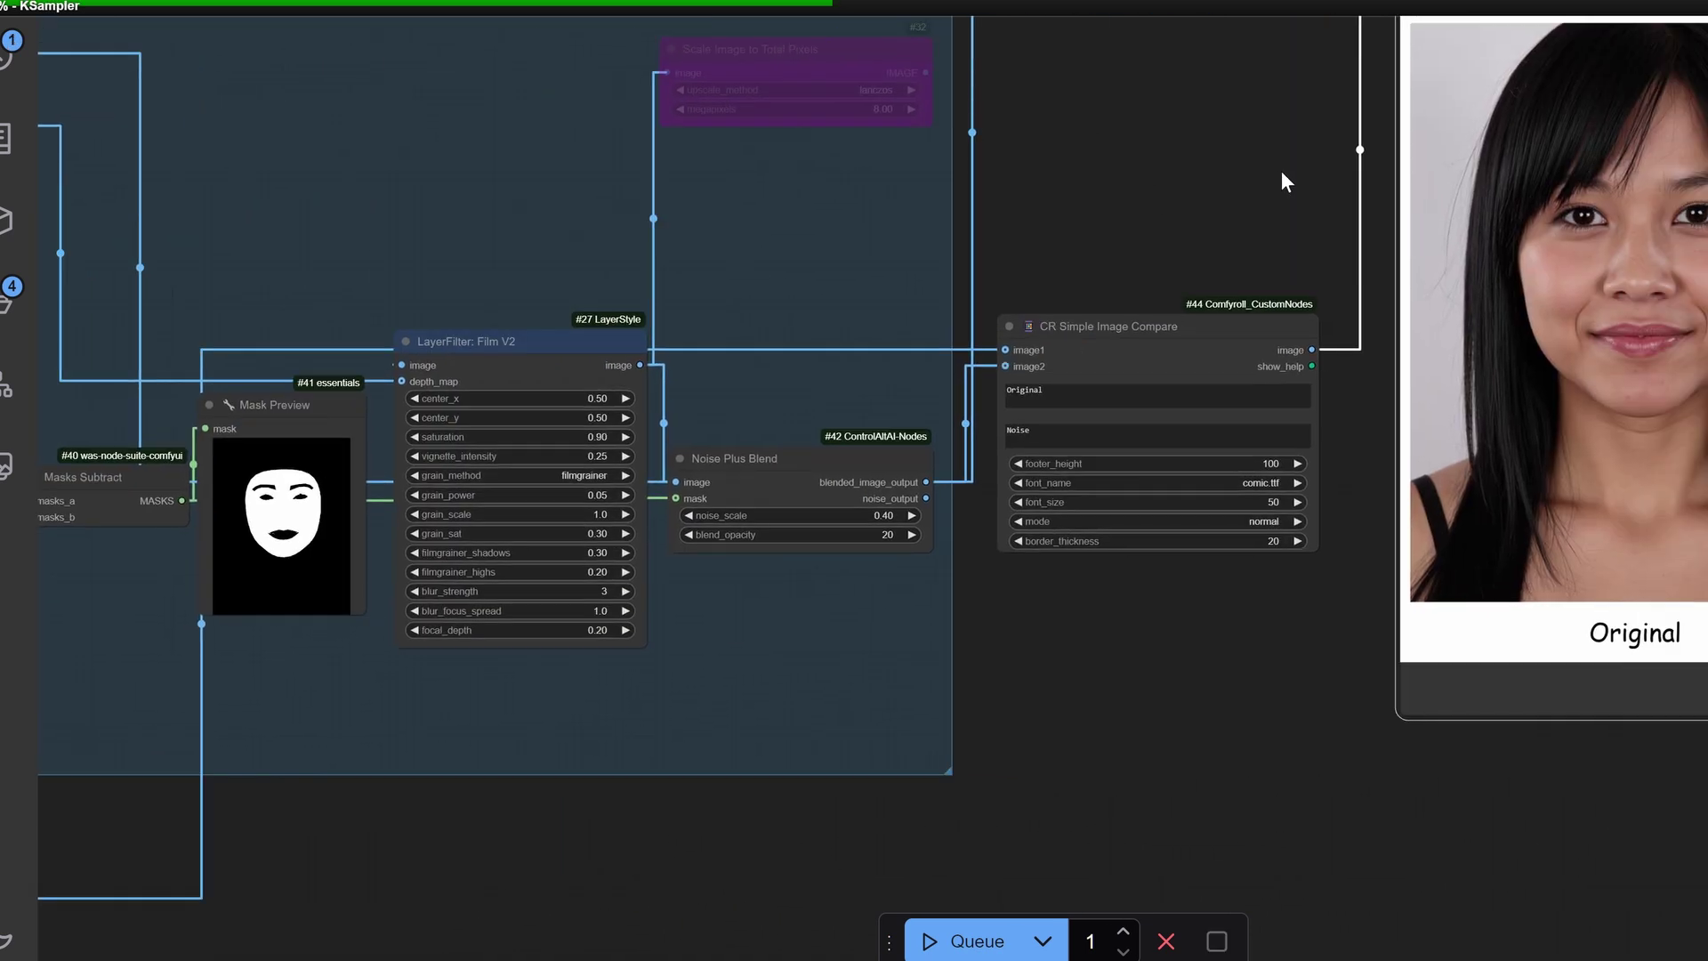
Inspect the Original and Noise faces up close in the comparison preview, then view the whole image again
left_click_drag(1281, 171, 477, 251)
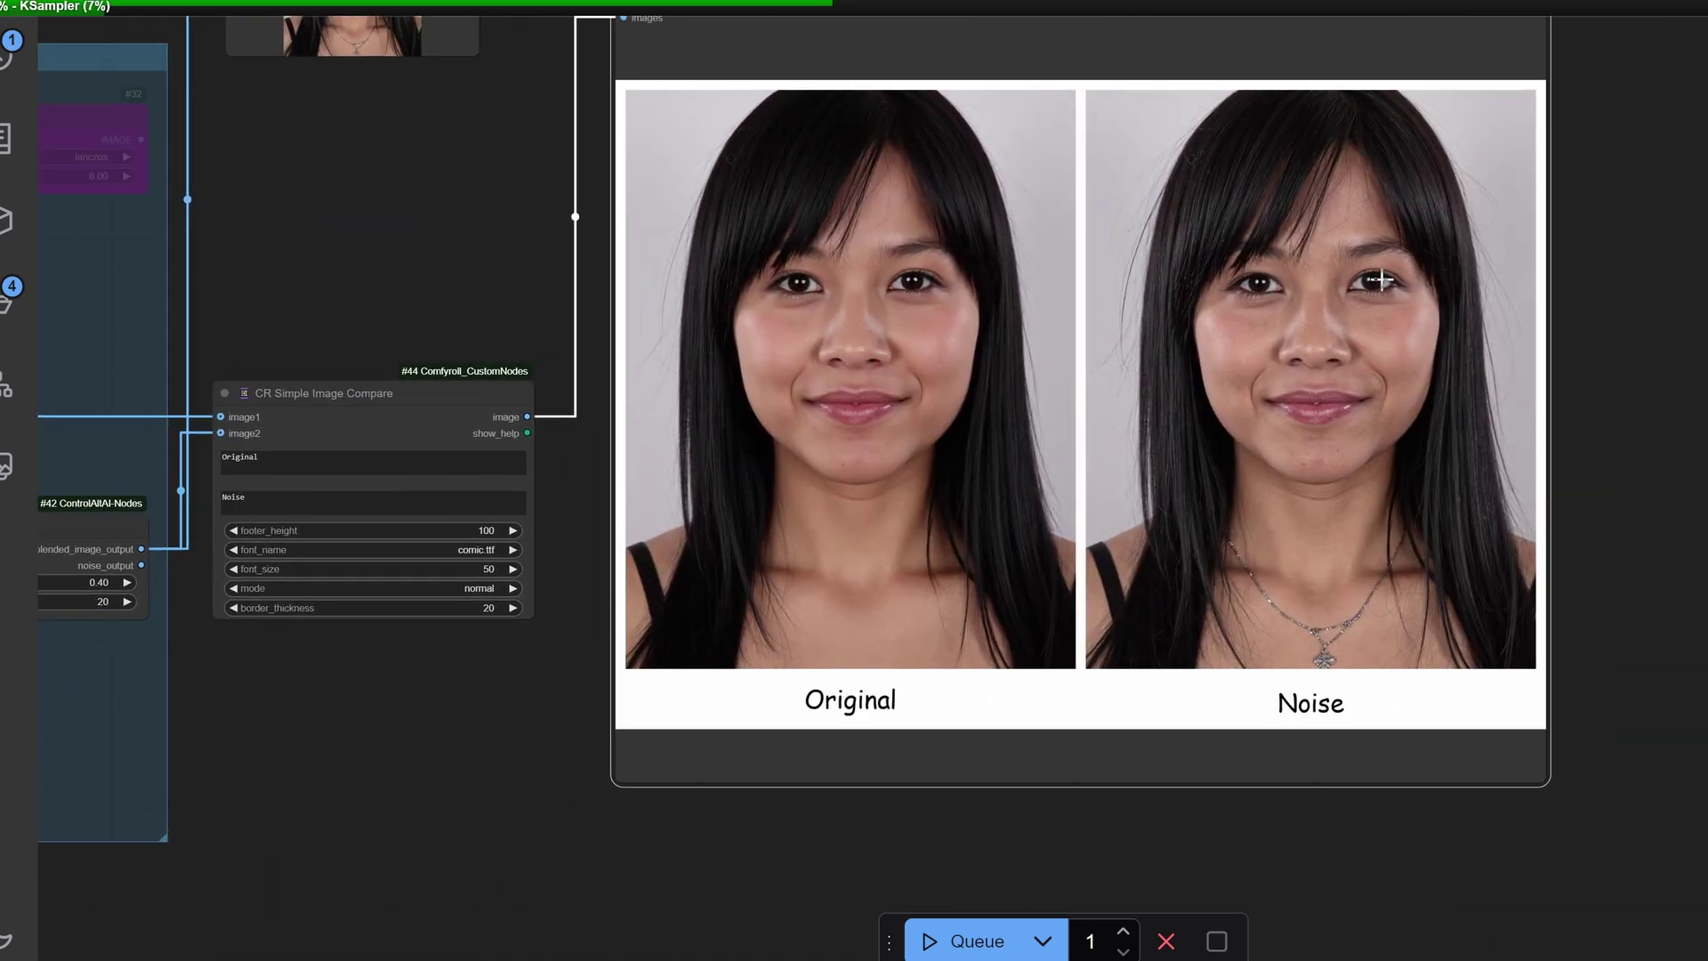
scroll(1341, 282, "up", 5)
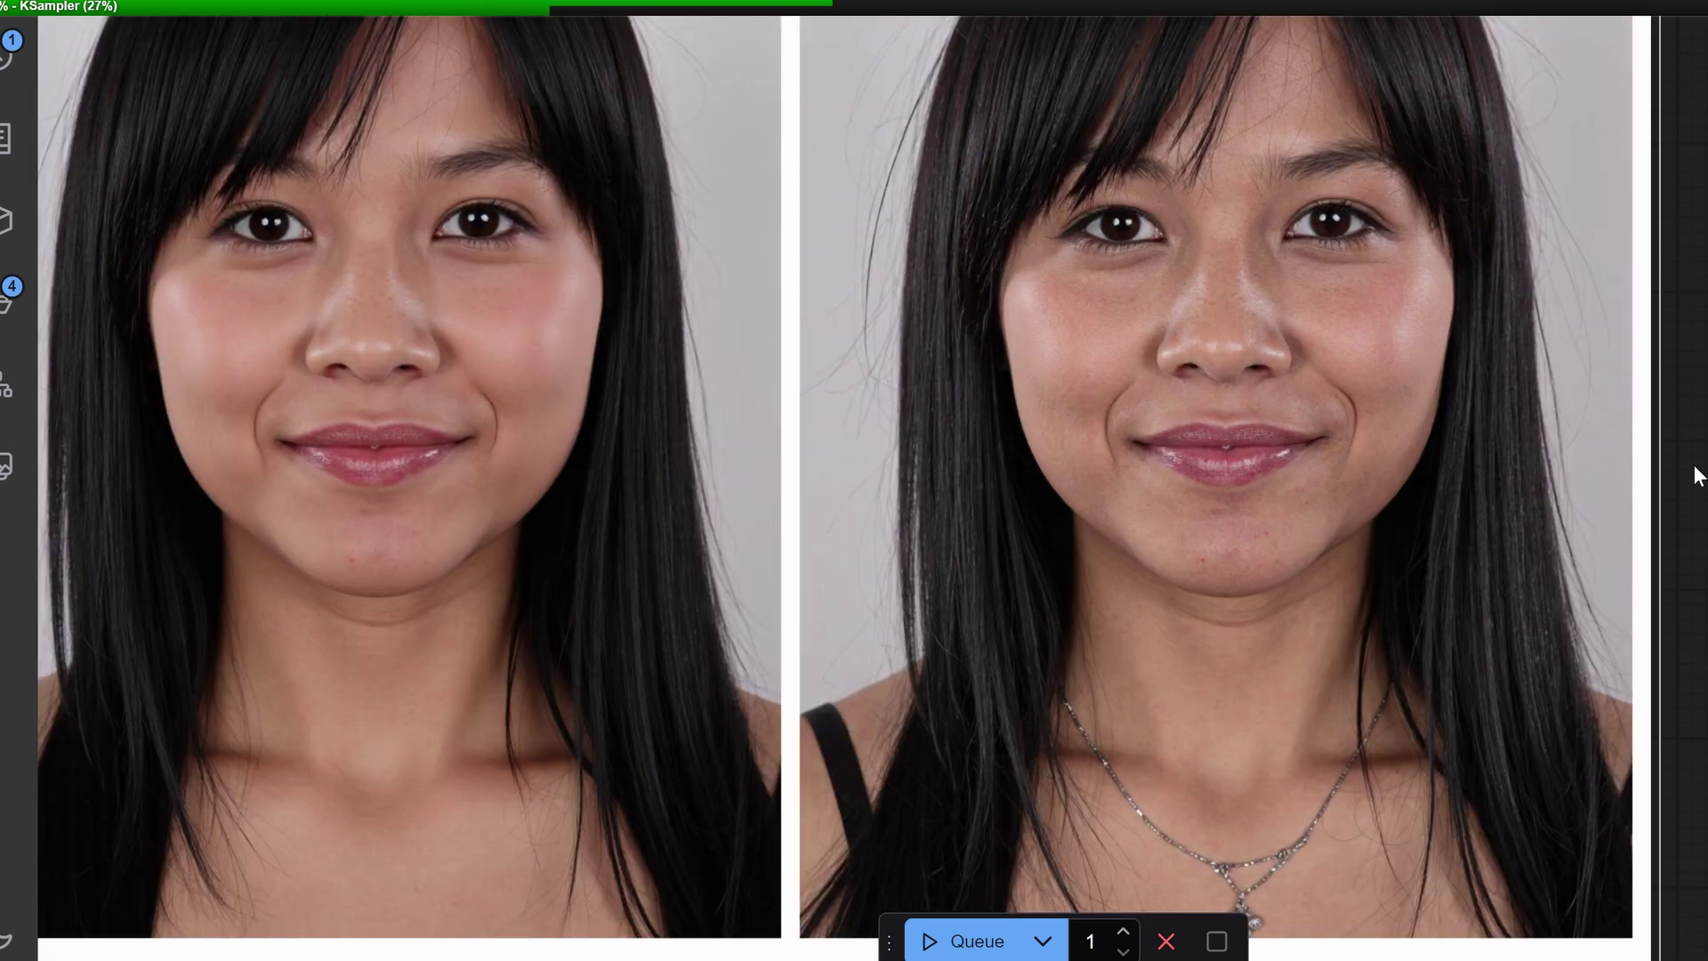
scroll(1694, 472, "down", 2)
scroll(843, 483, "up", 4)
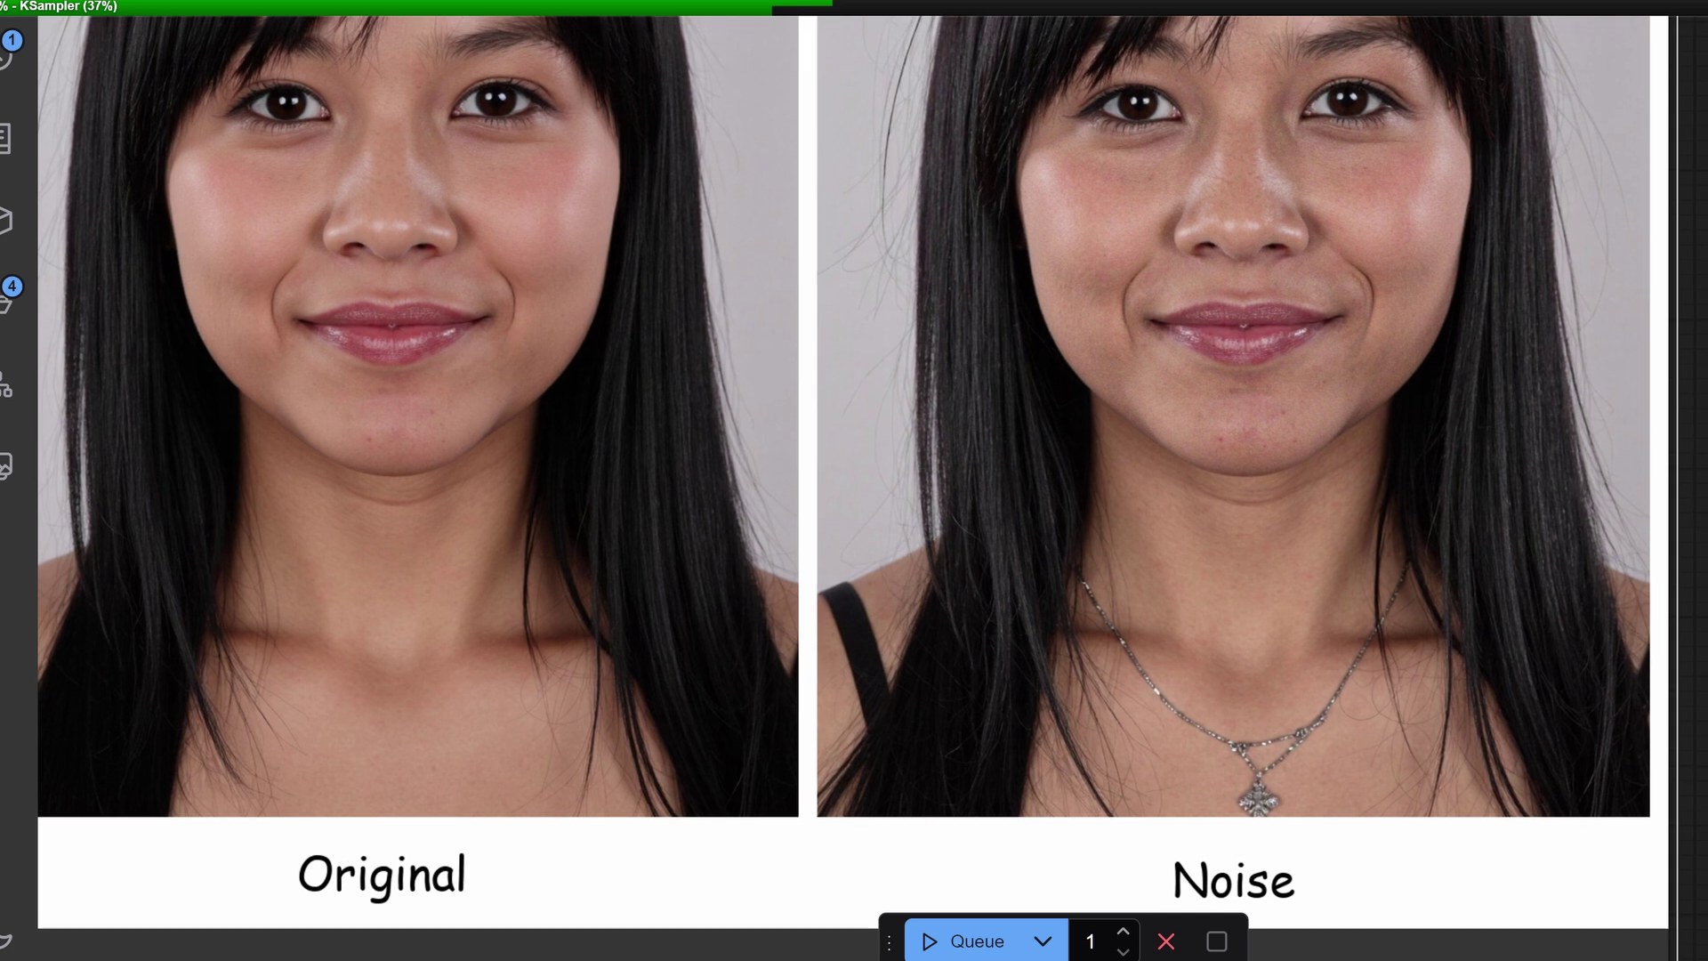
scroll(854, 498, "up", 1)
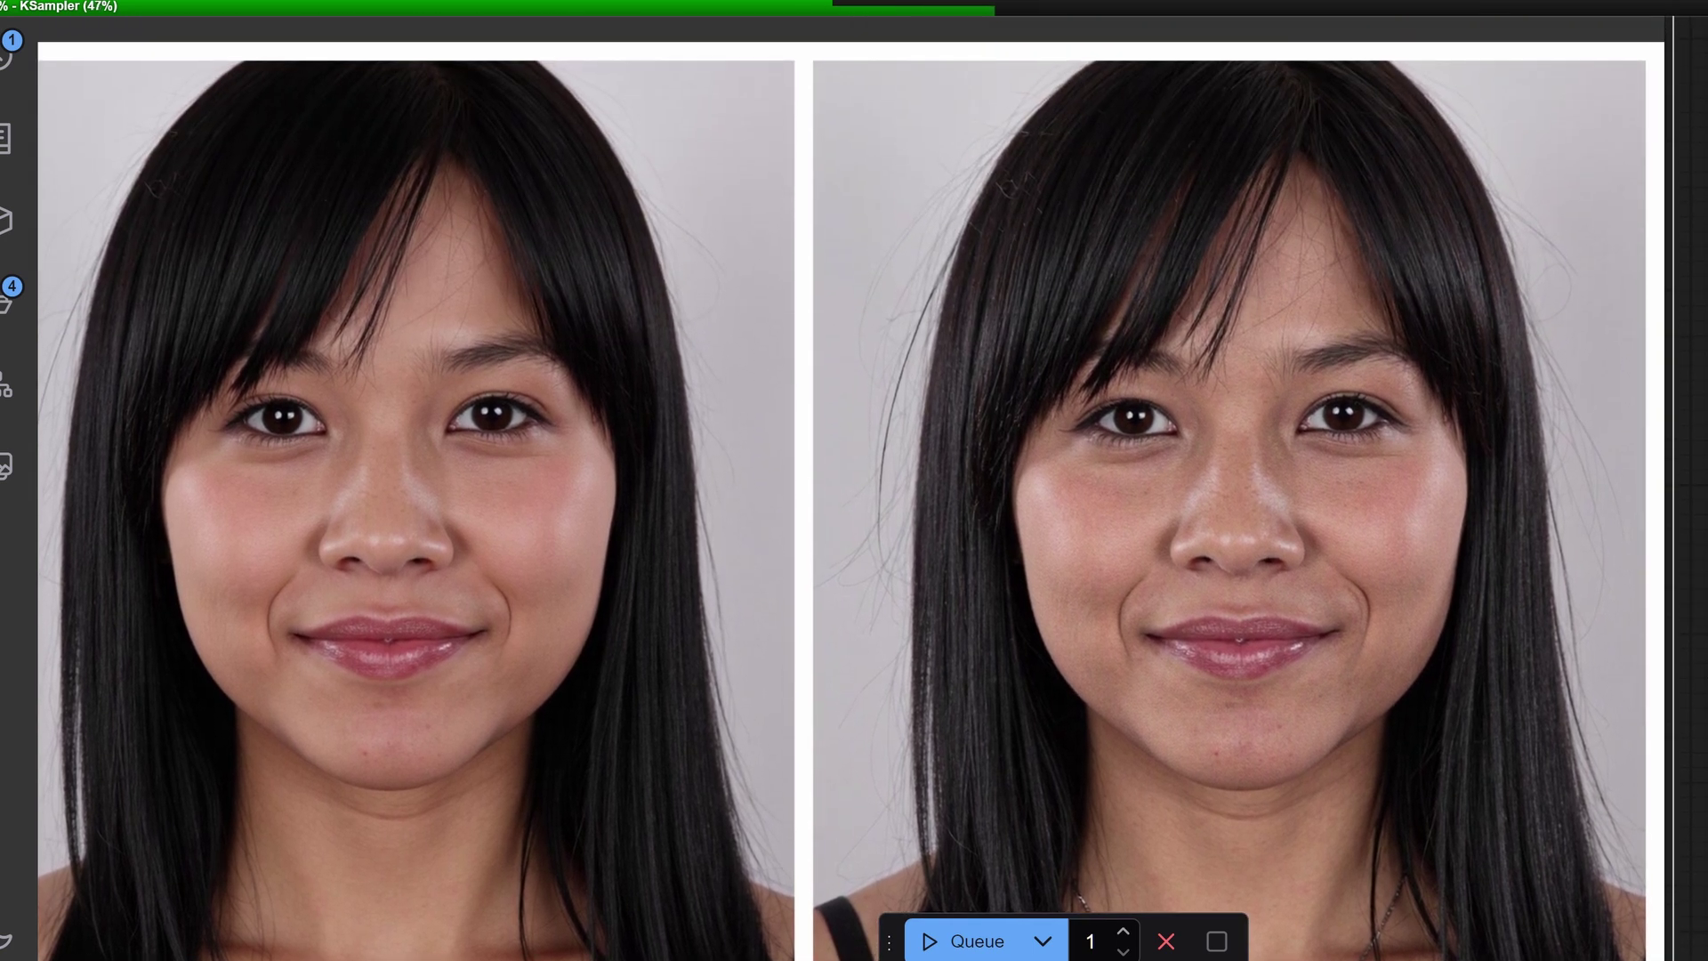
scroll(1039, 470, "down", 2)
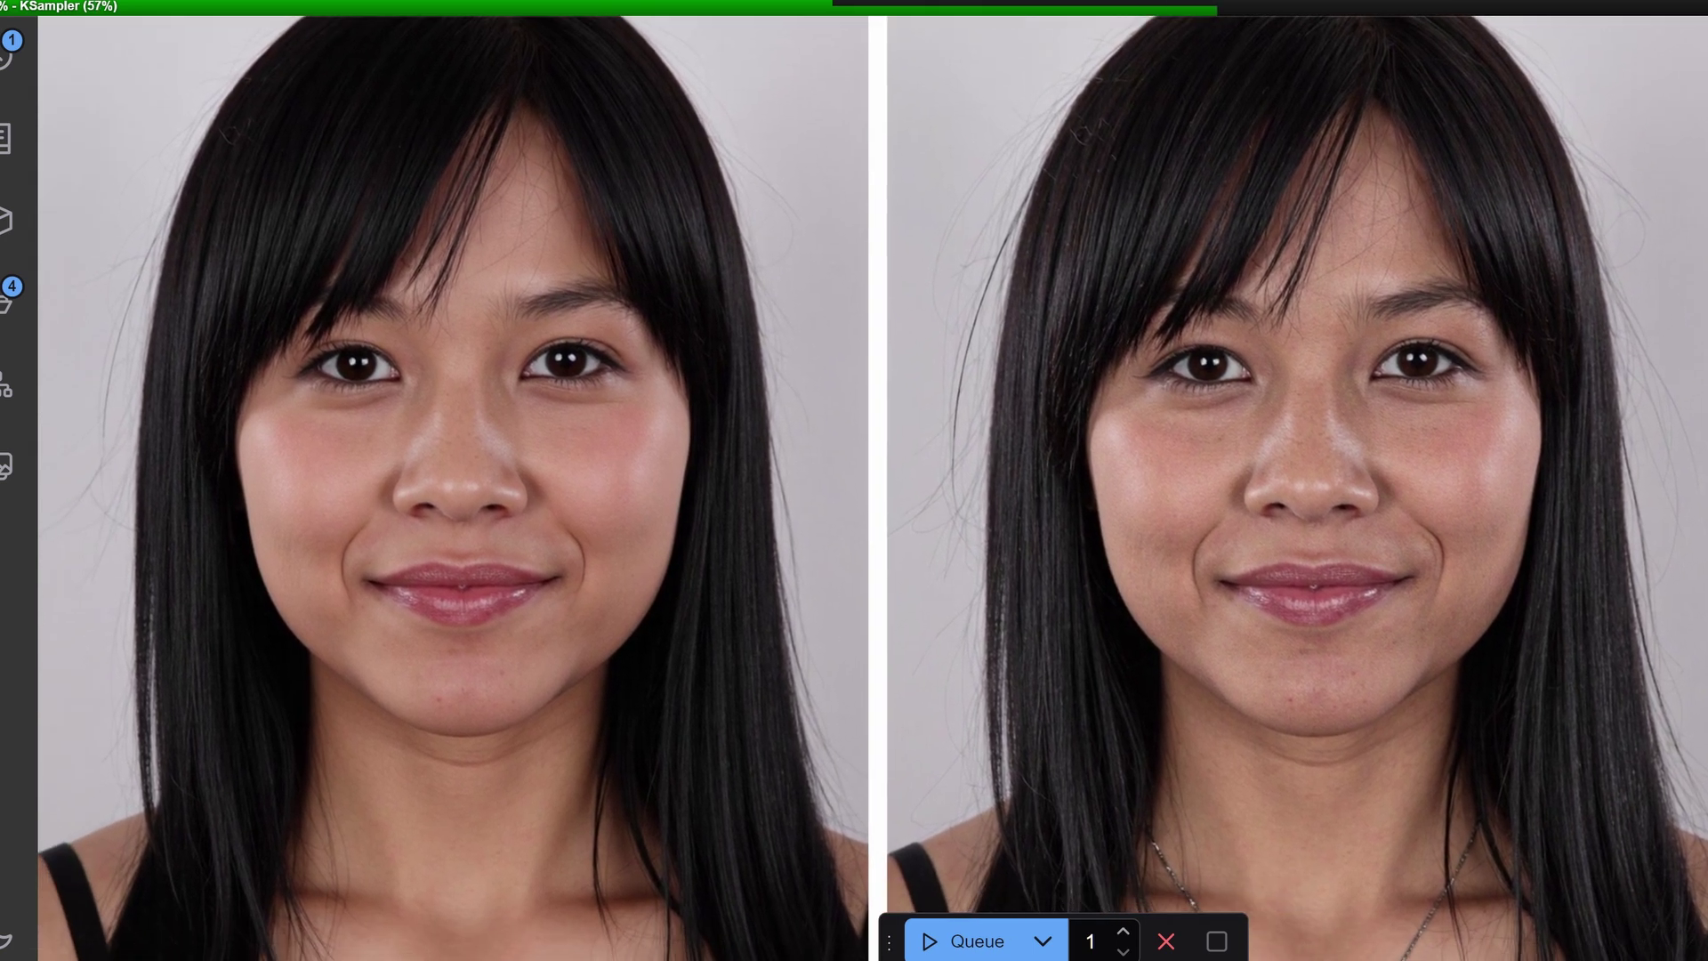
scroll(1039, 470, "down", 3)
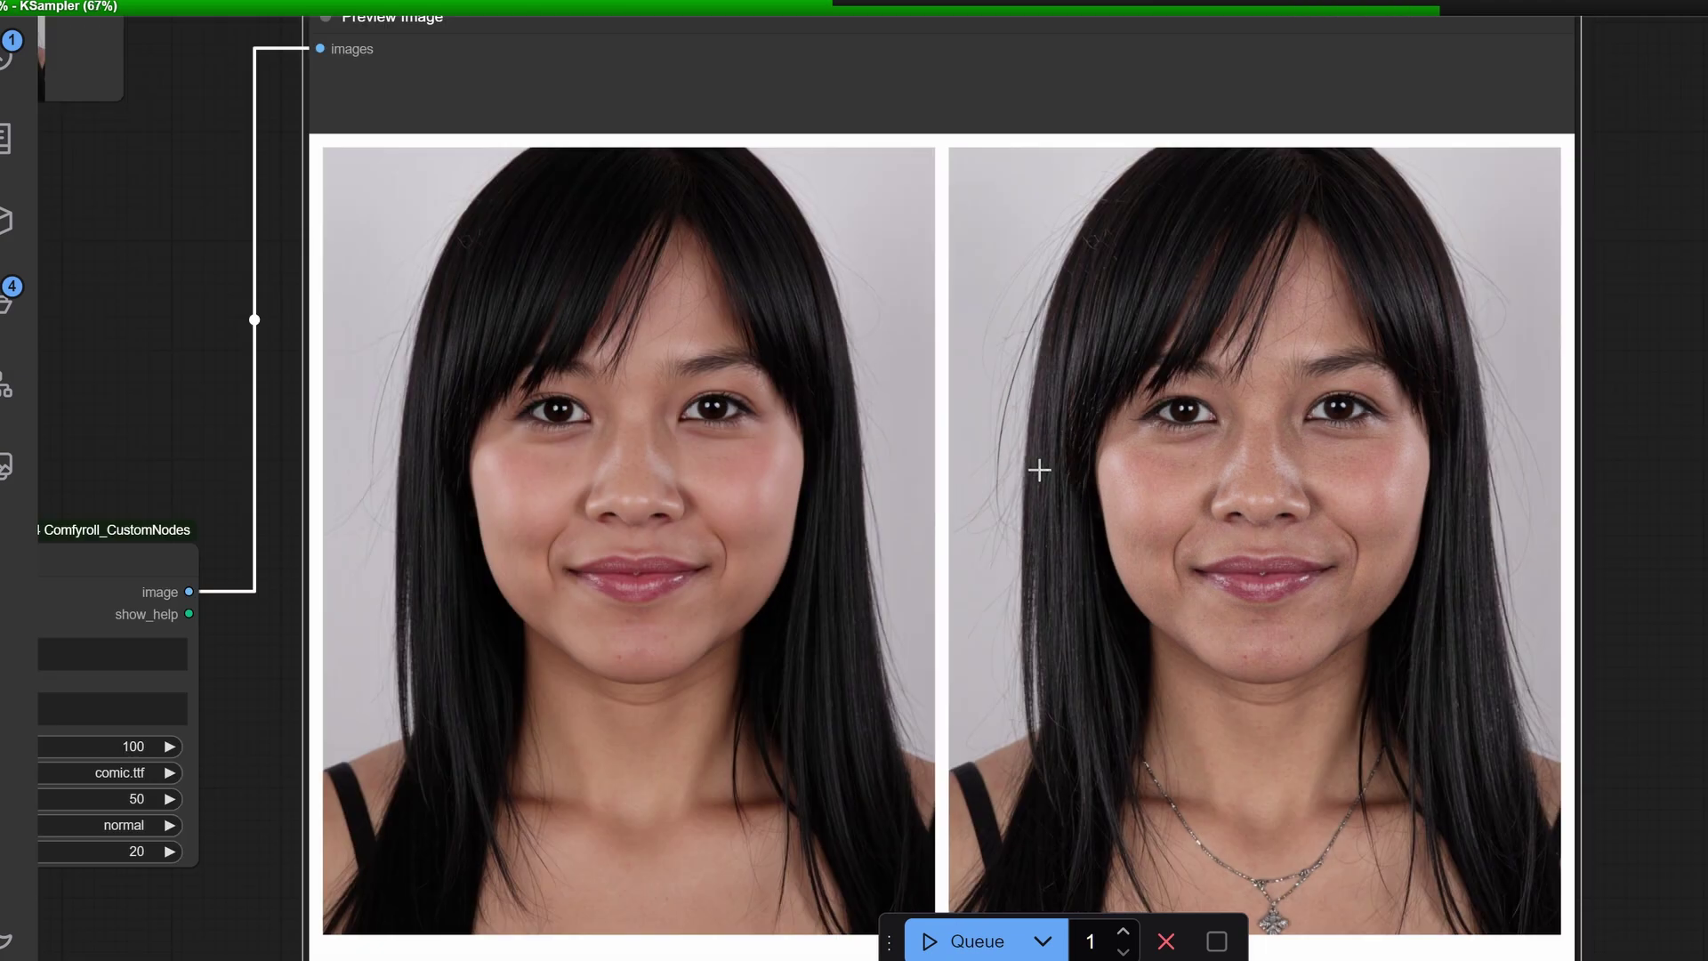
scroll(1038, 469, "down", 6)
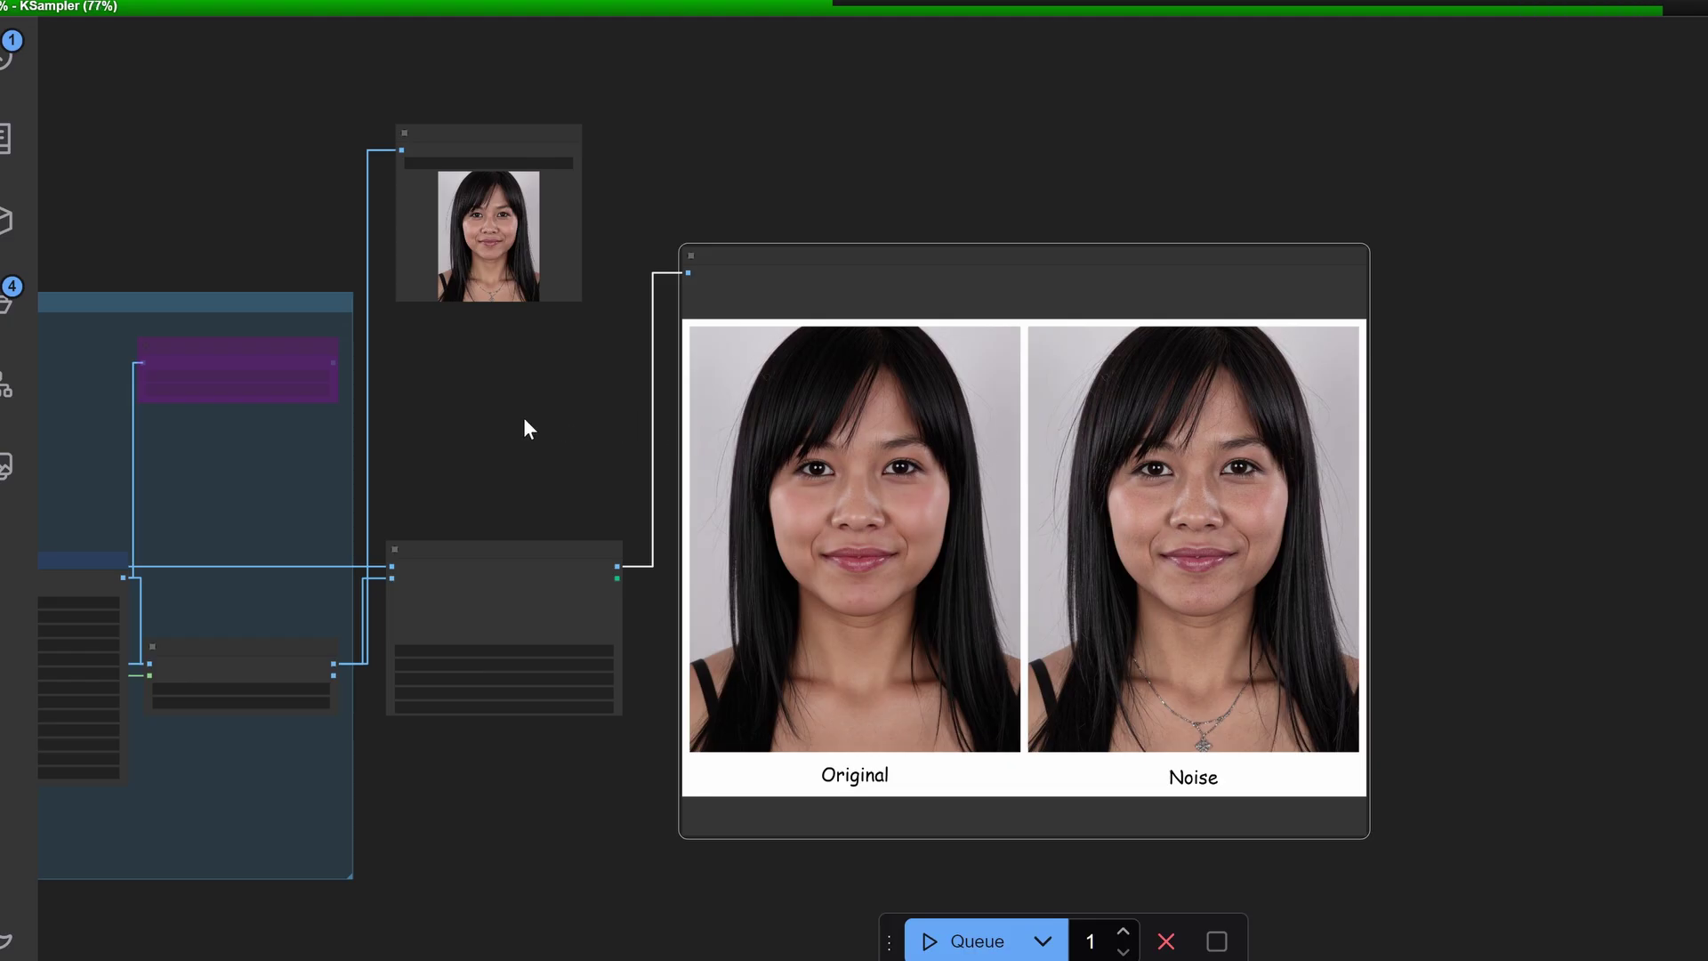
Zoom into Preview Image #51's new face, then pull back to the model loader and sampler nodes
left_click_drag(534, 426, 1546, 247)
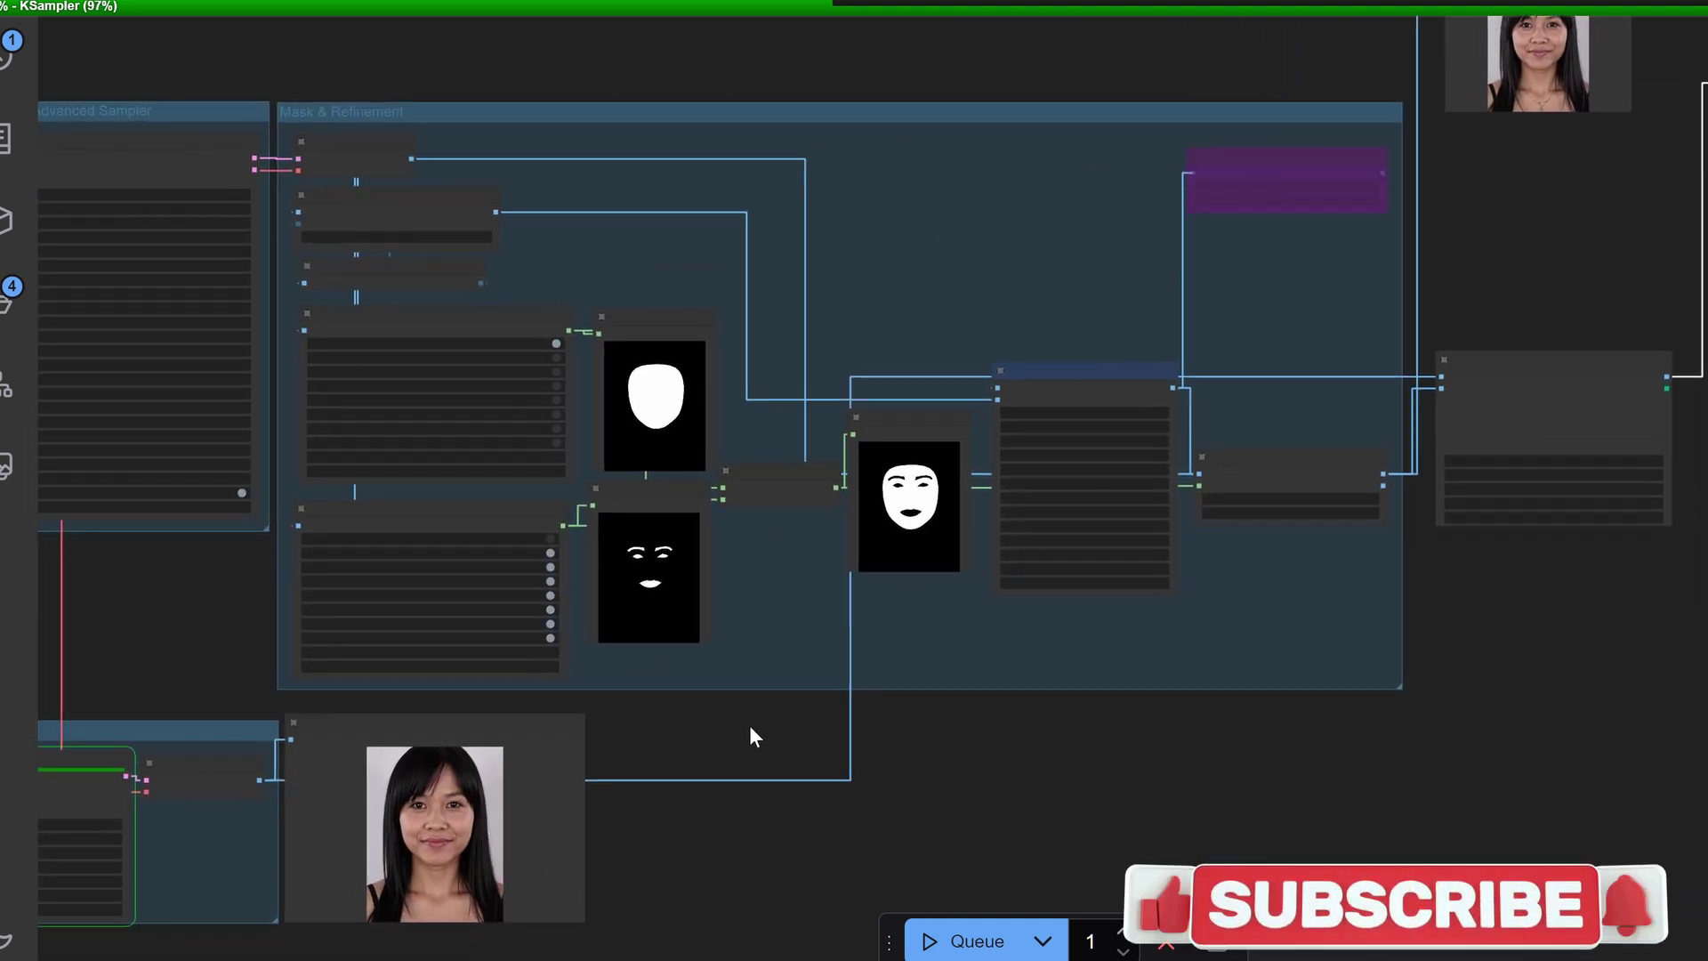
left_click_drag(327, 958, 421, 763)
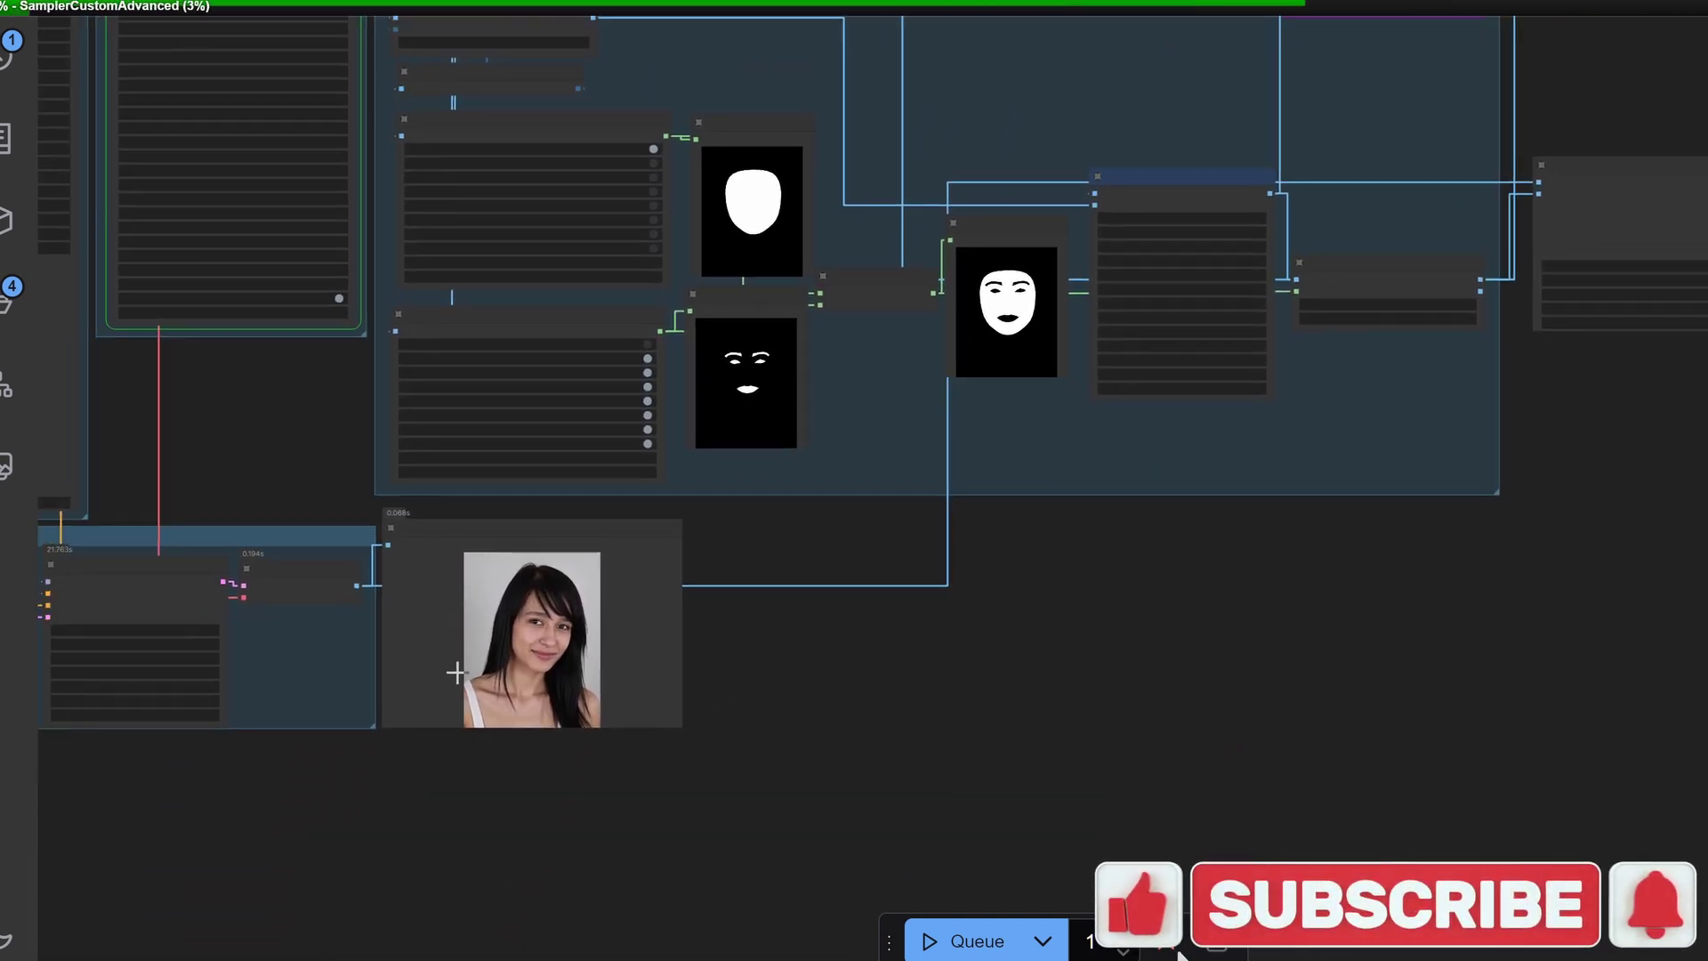
scroll(555, 718, "up", 10)
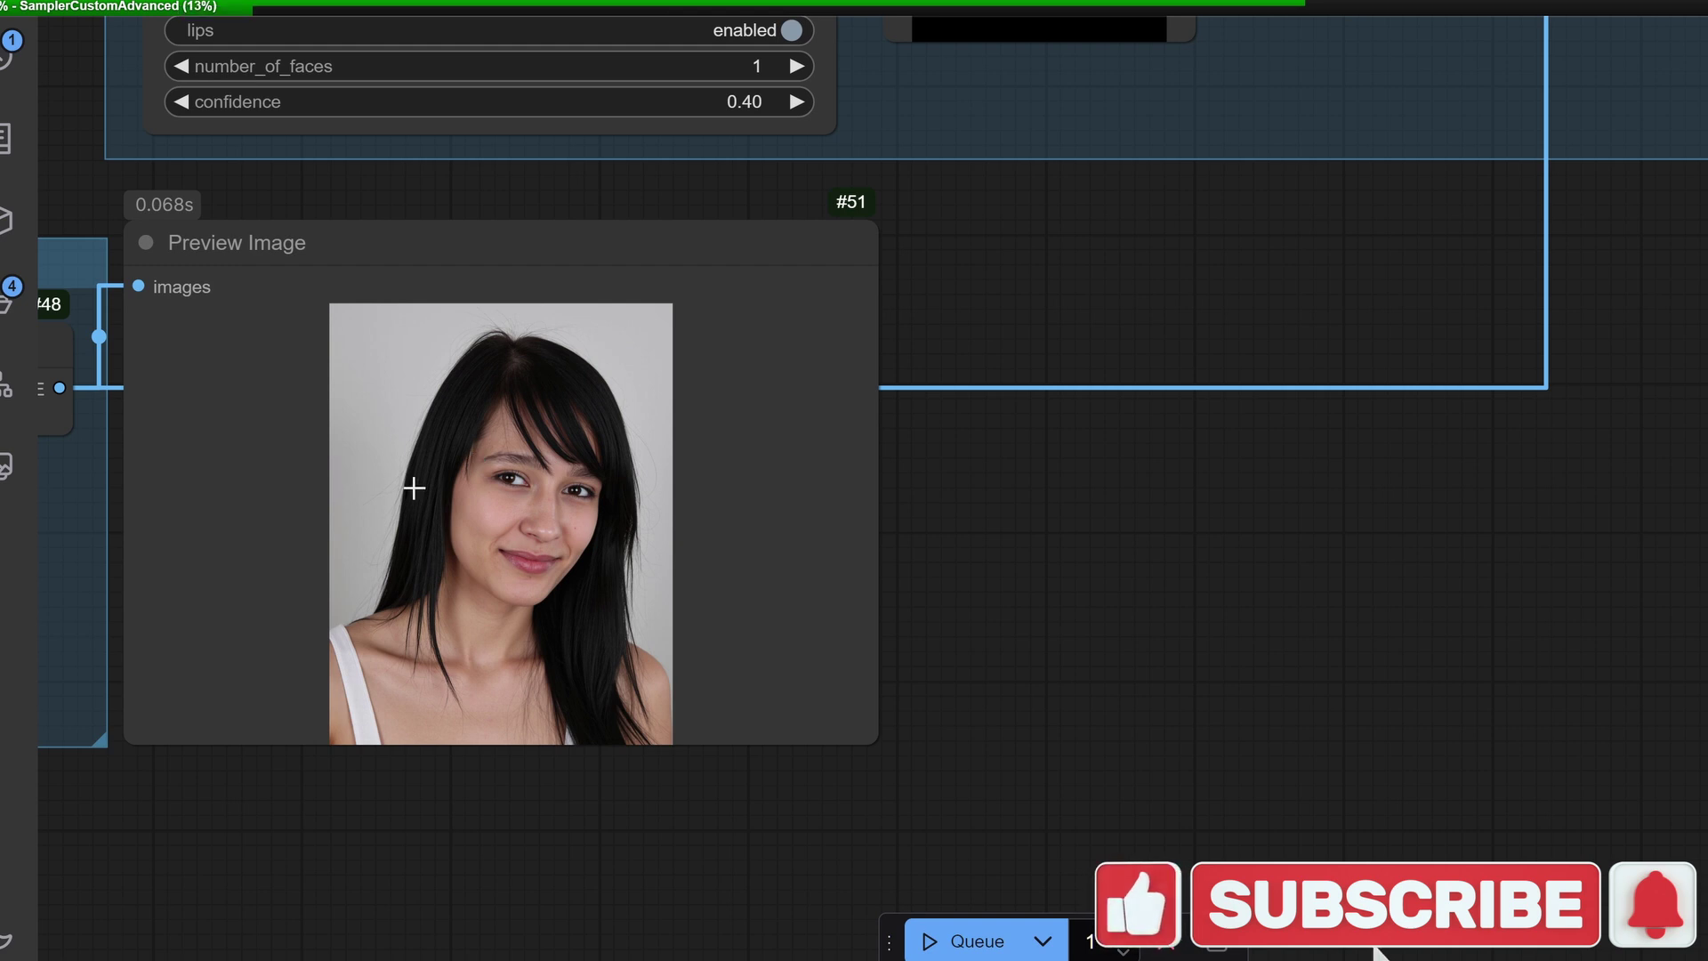
scroll(414, 487, "down", 12)
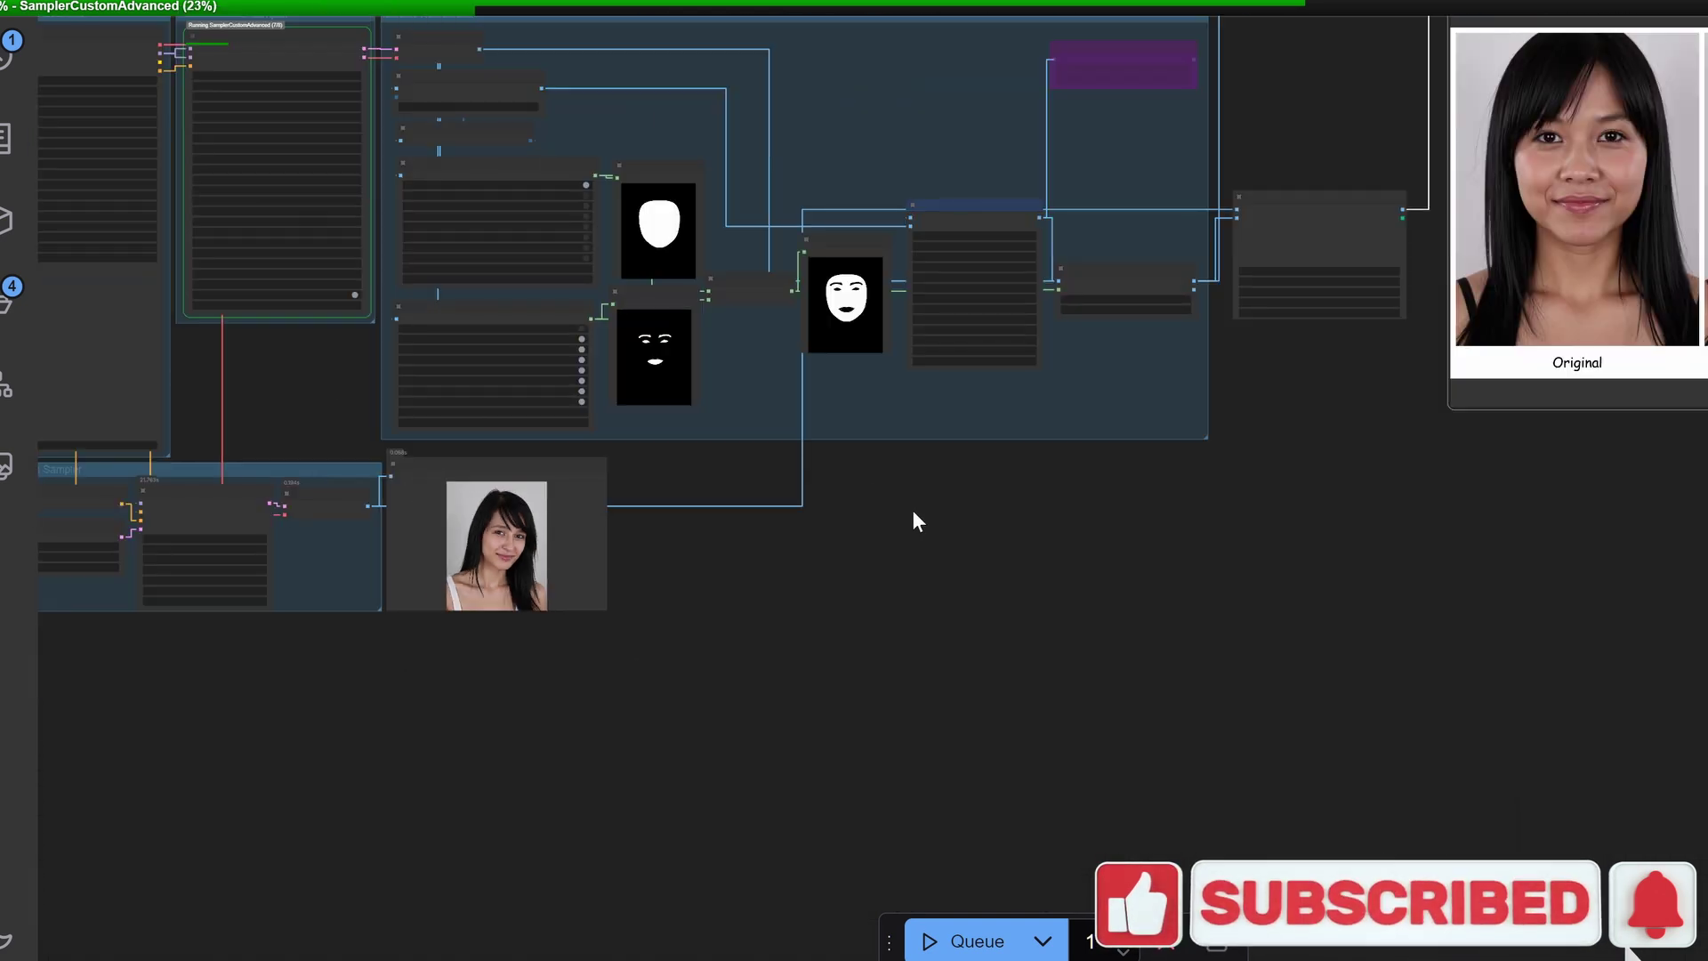
left_click_drag(935, 553, 952, 596)
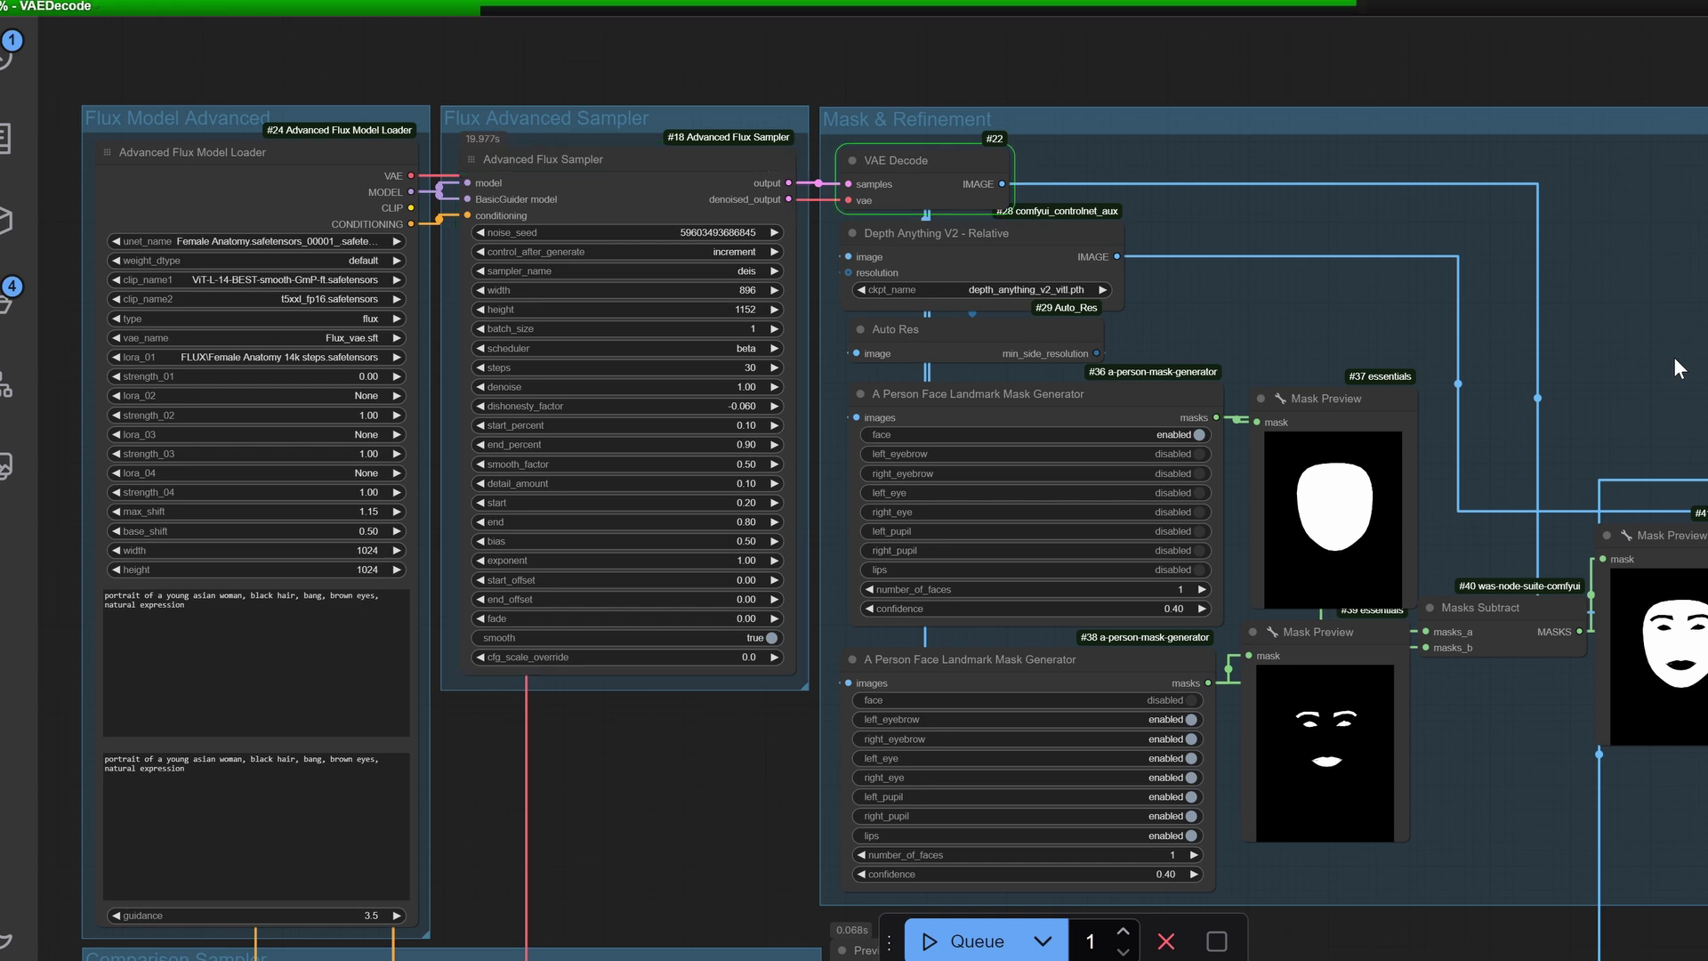
Zoom in on the third comparison's Original and Noise black-haired portraits side by side
left_click_drag(1521, 365, 217, 285)
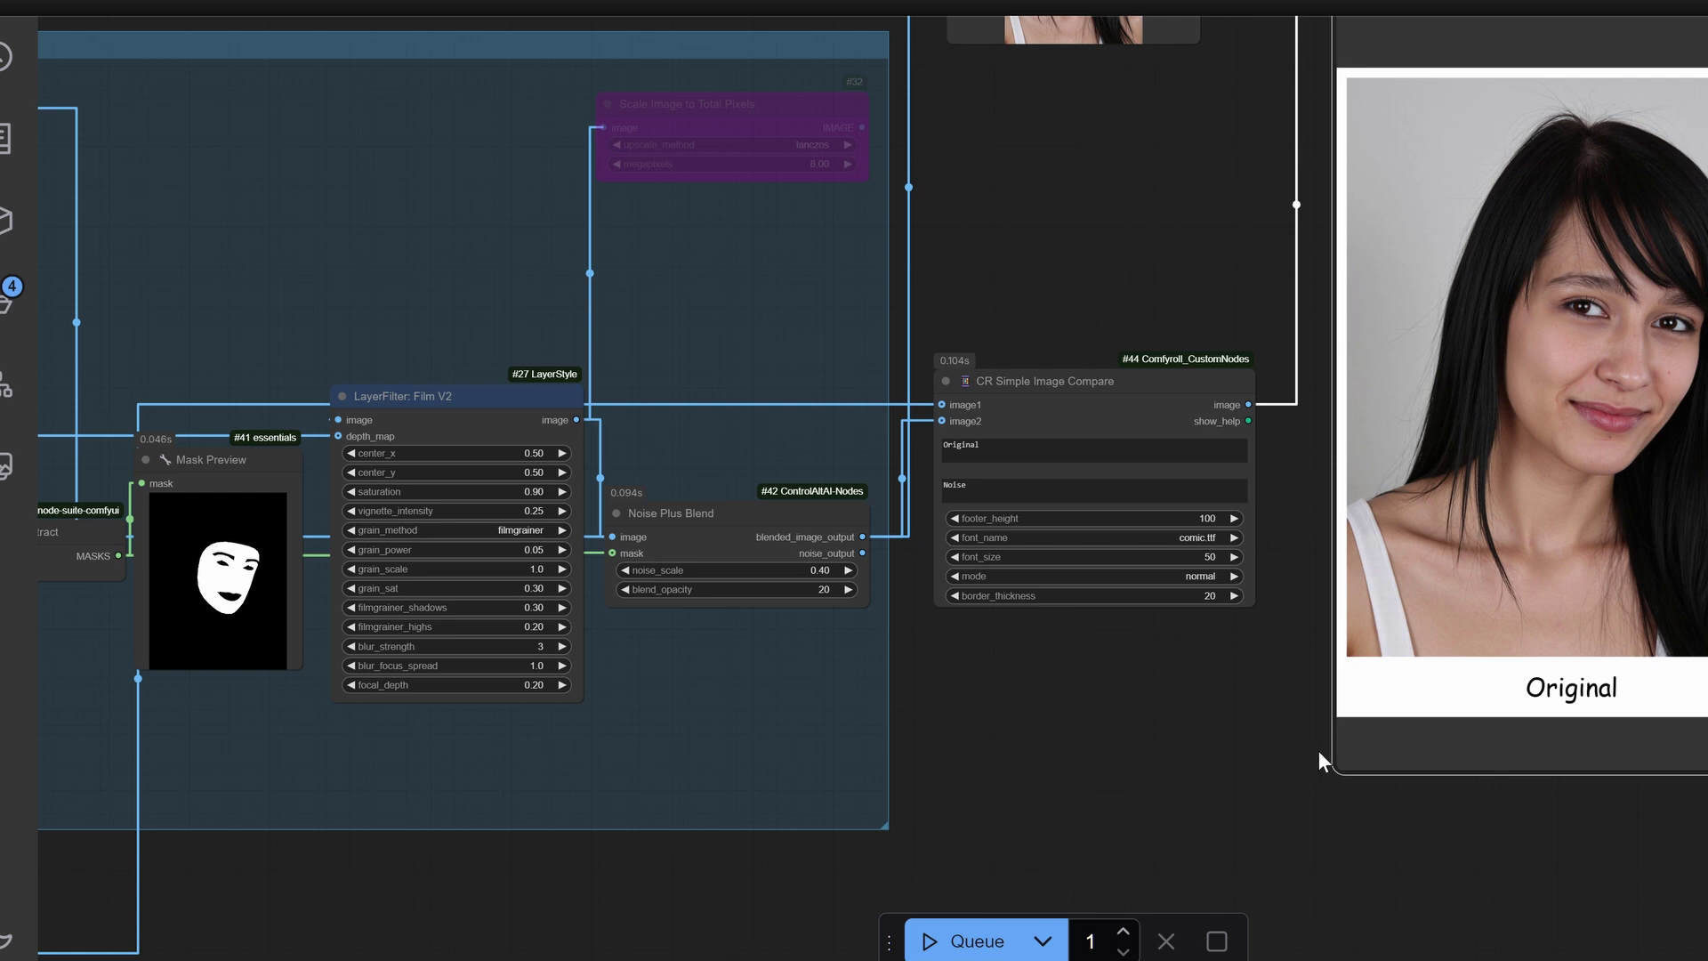
left_click_drag(1539, 808, 877, 783)
scroll(1342, 186, "up", 1)
scroll(1414, 240, "up", 6)
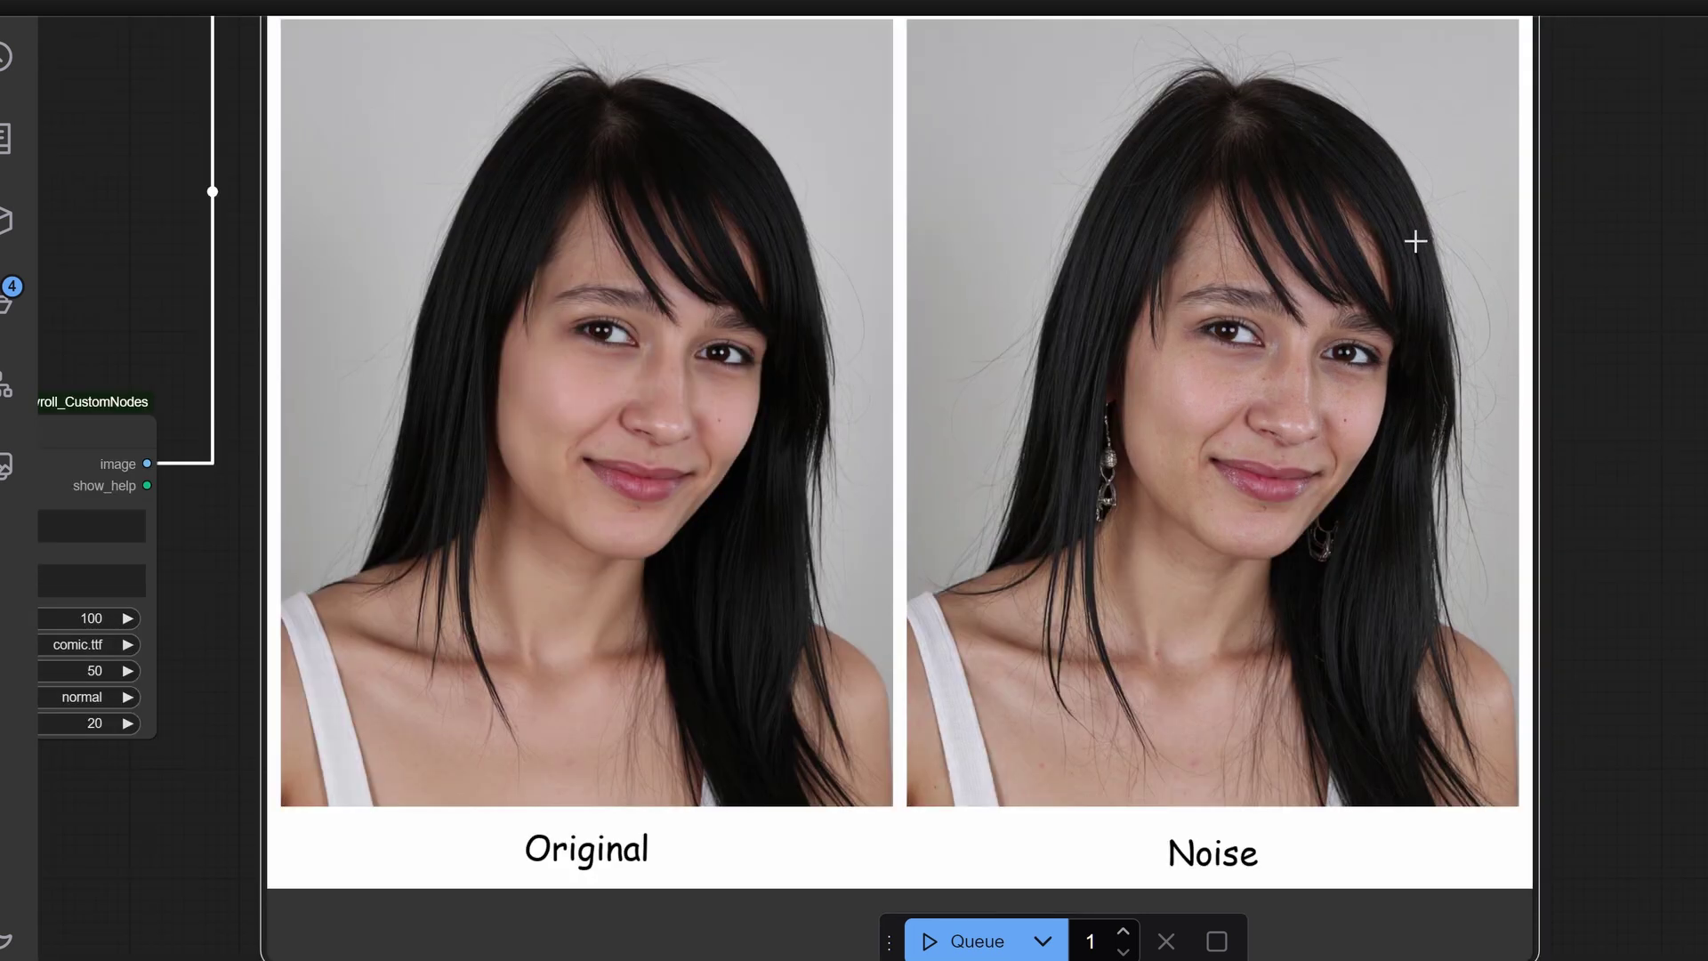
left_click_drag(1643, 422, 1705, 420)
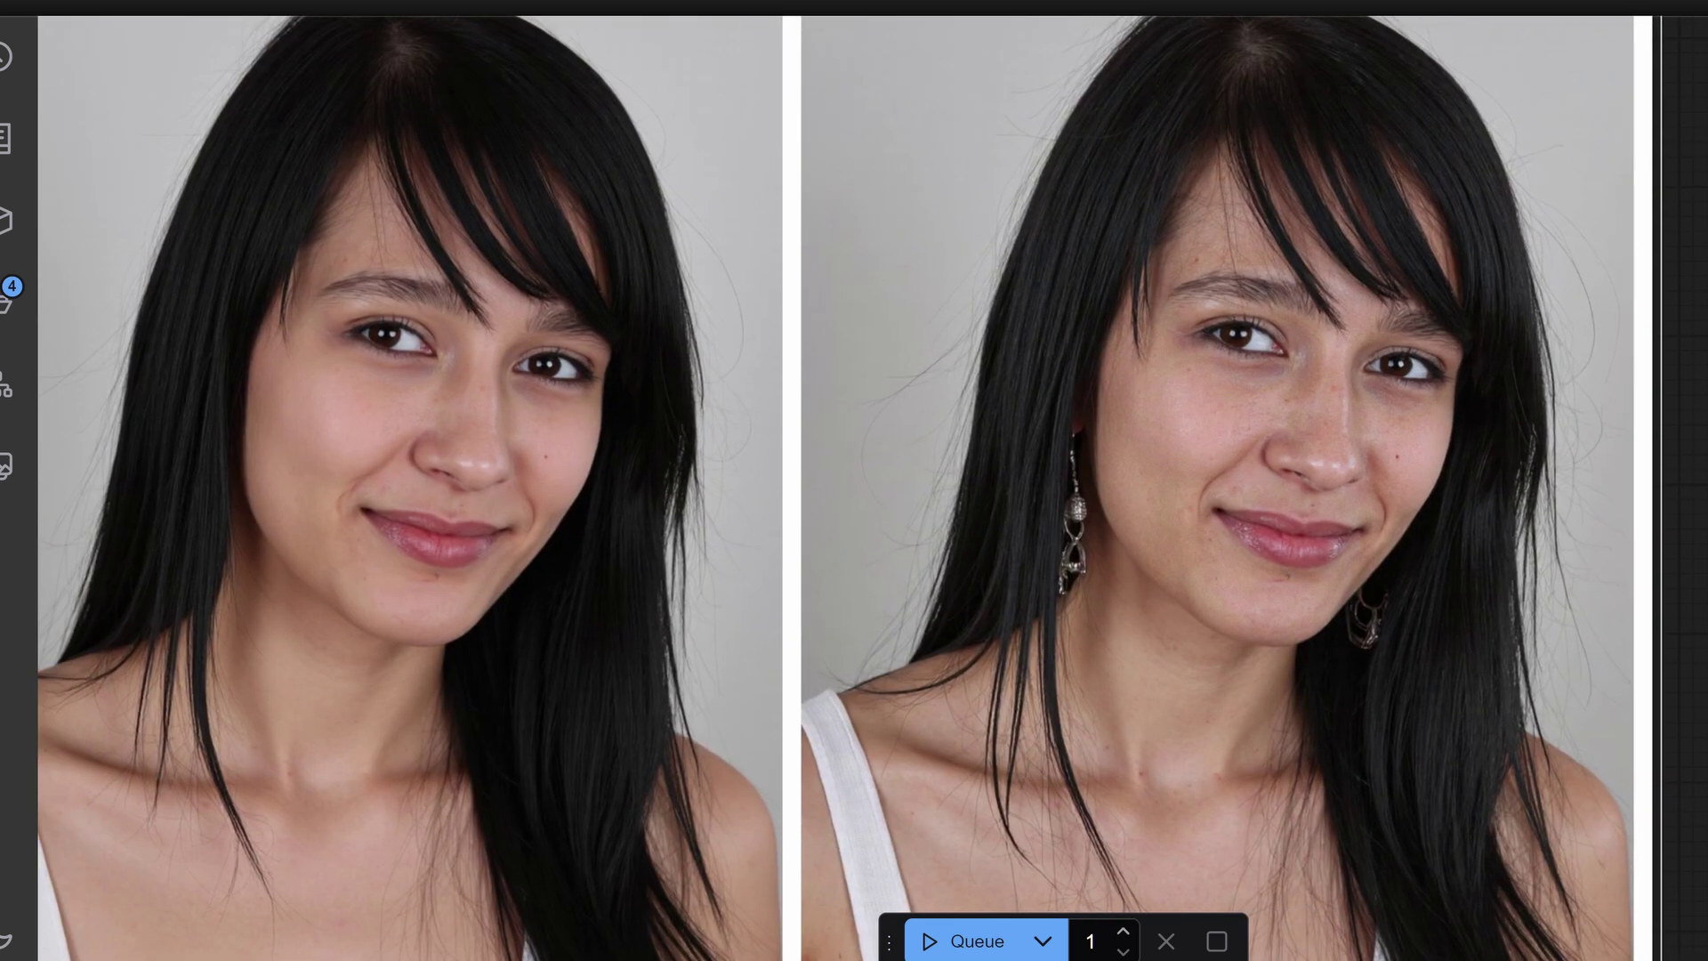